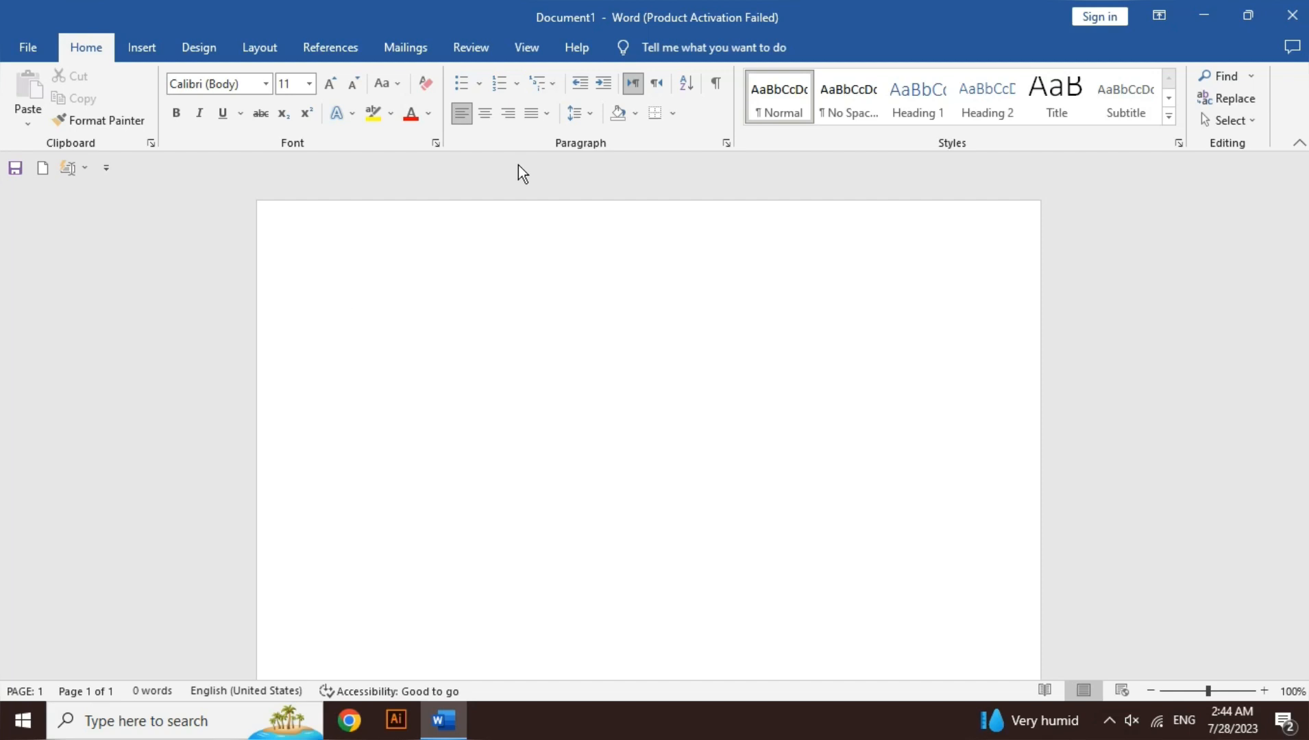
click(146, 52)
click(108, 52)
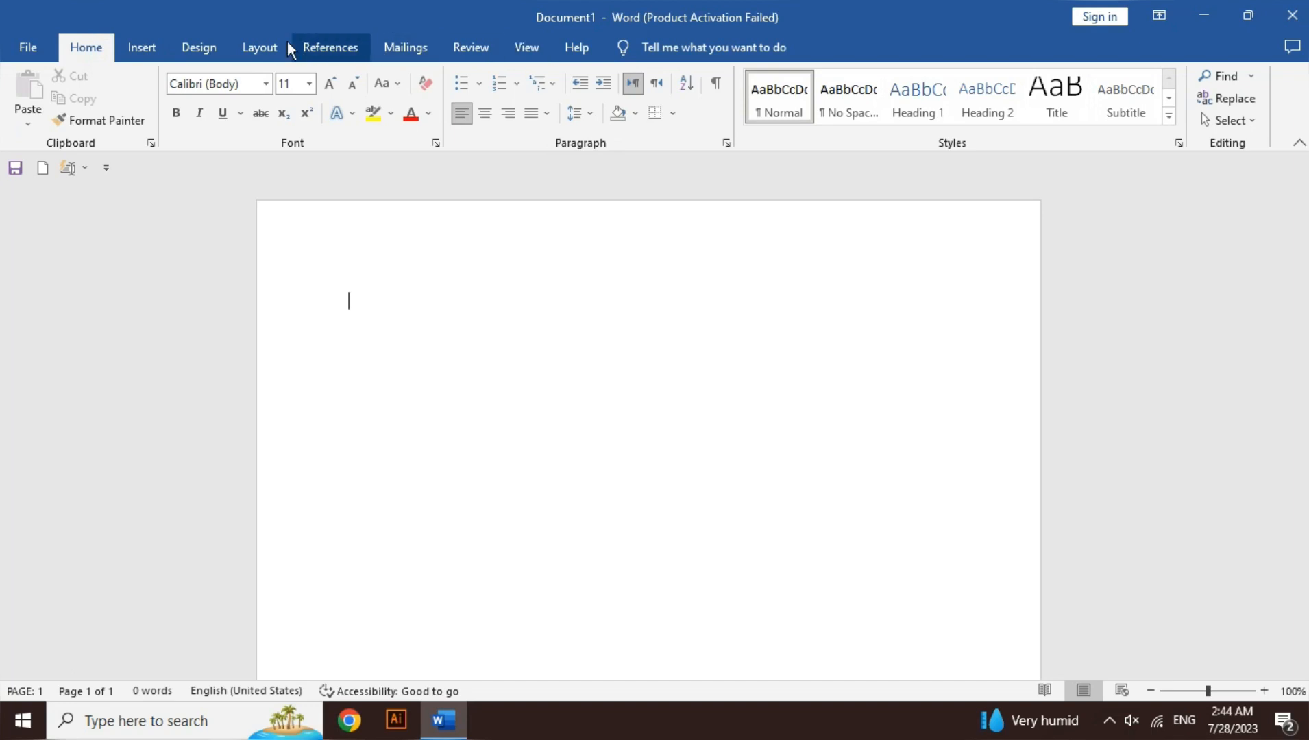
click(154, 47)
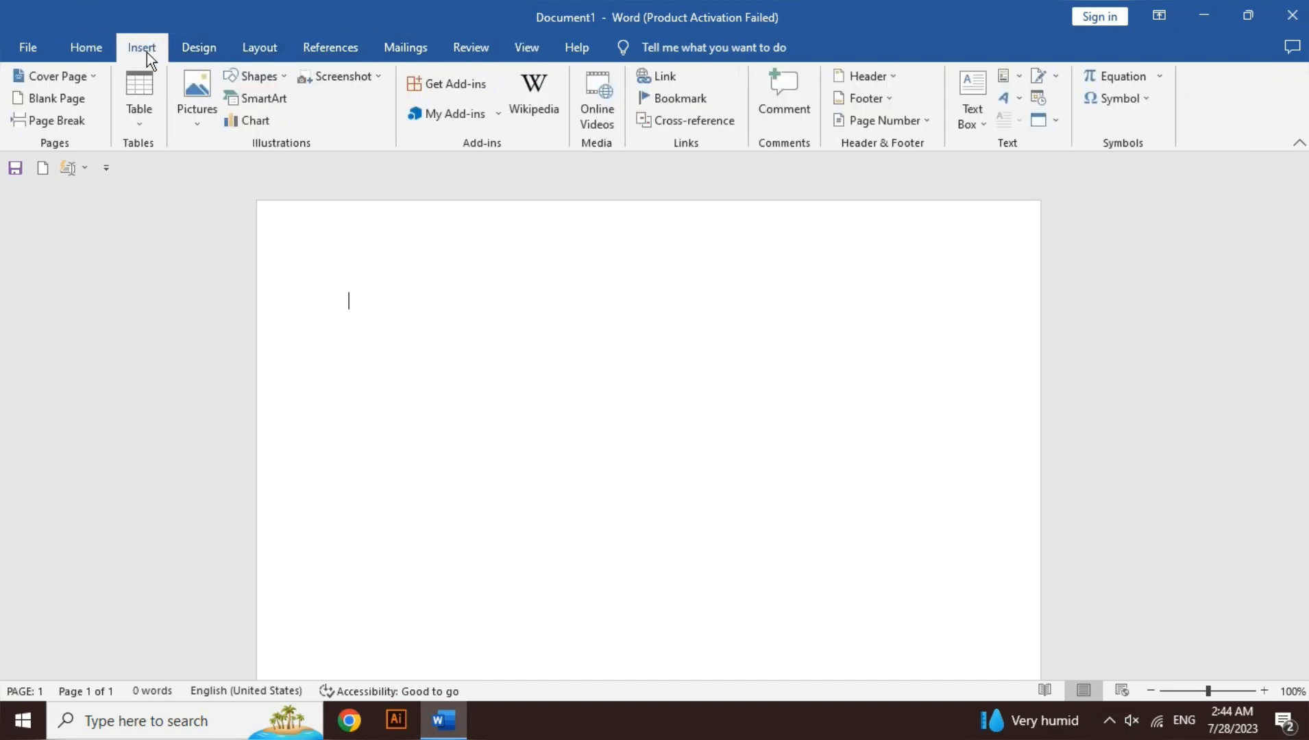
click(107, 45)
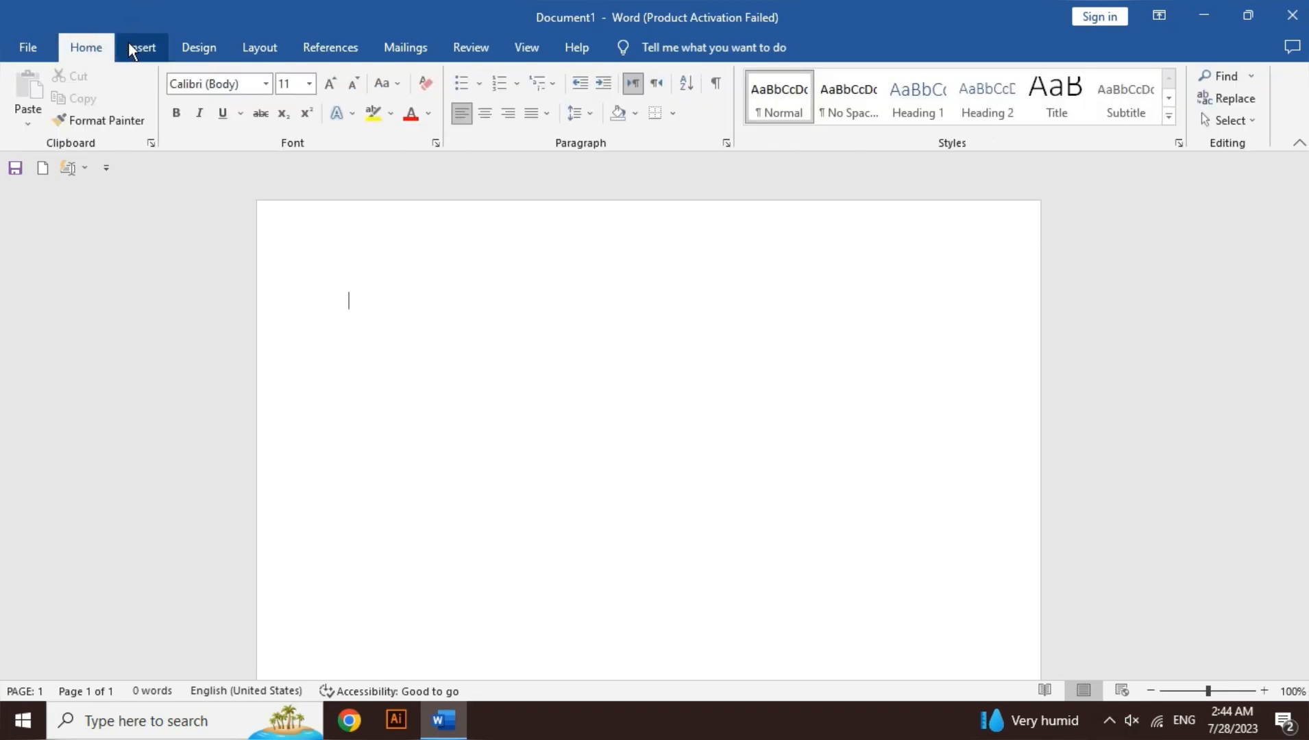
- Insert the built-in Filigree cover page into the blank document
click(139, 50)
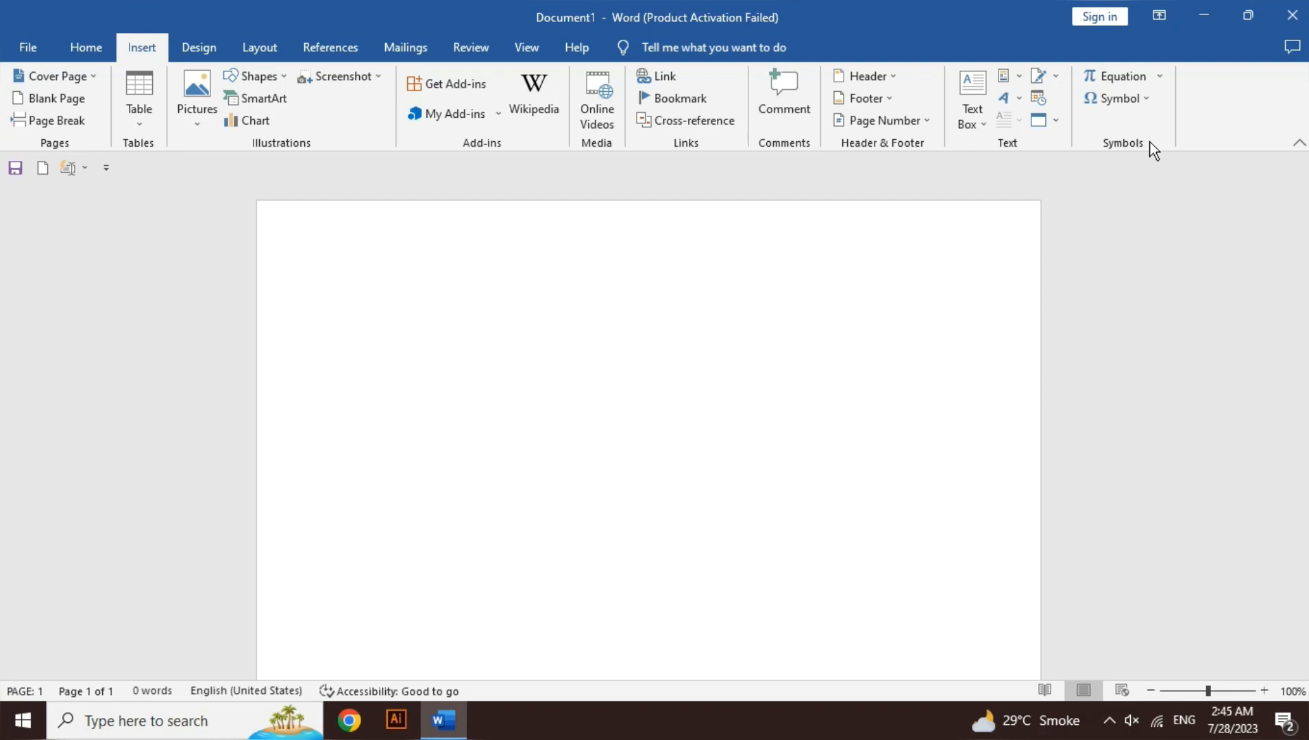
click(82, 76)
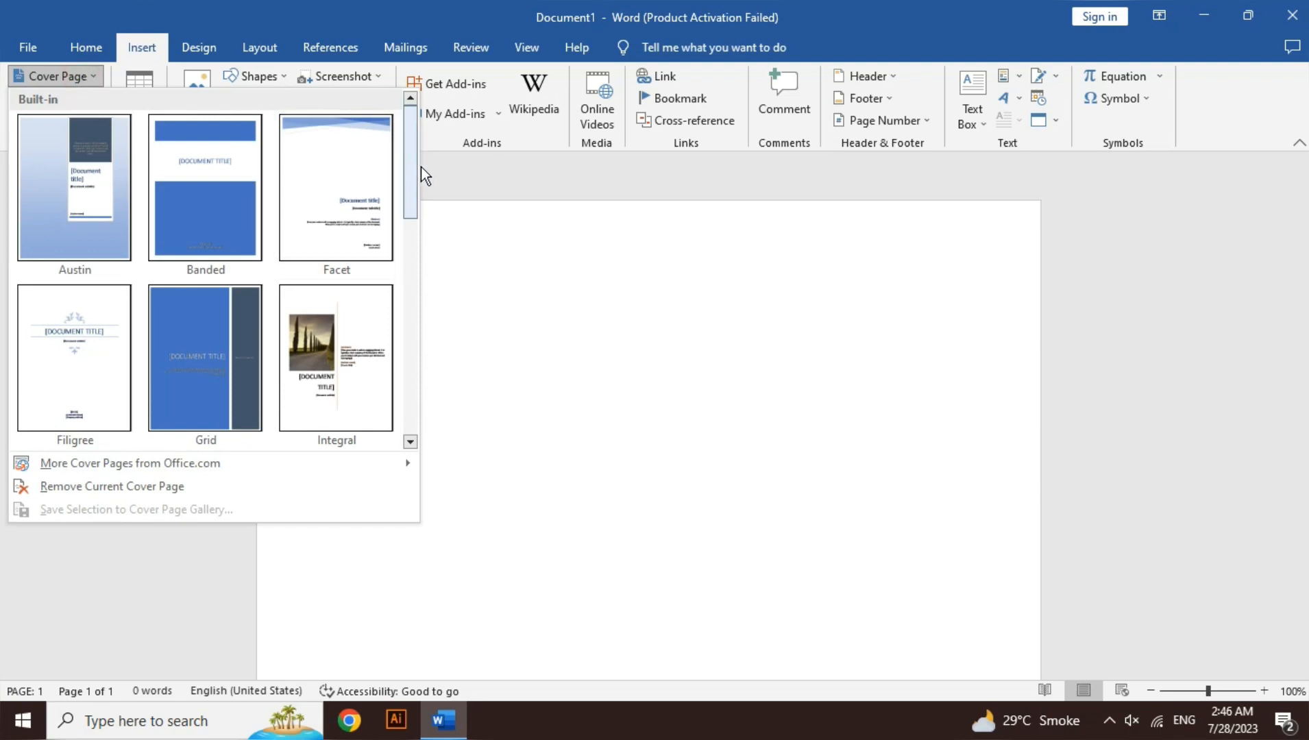
mouse_move(414, 168)
mouse_down()
mouse_move(408, 373)
mouse_move(406, 179)
mouse_up()
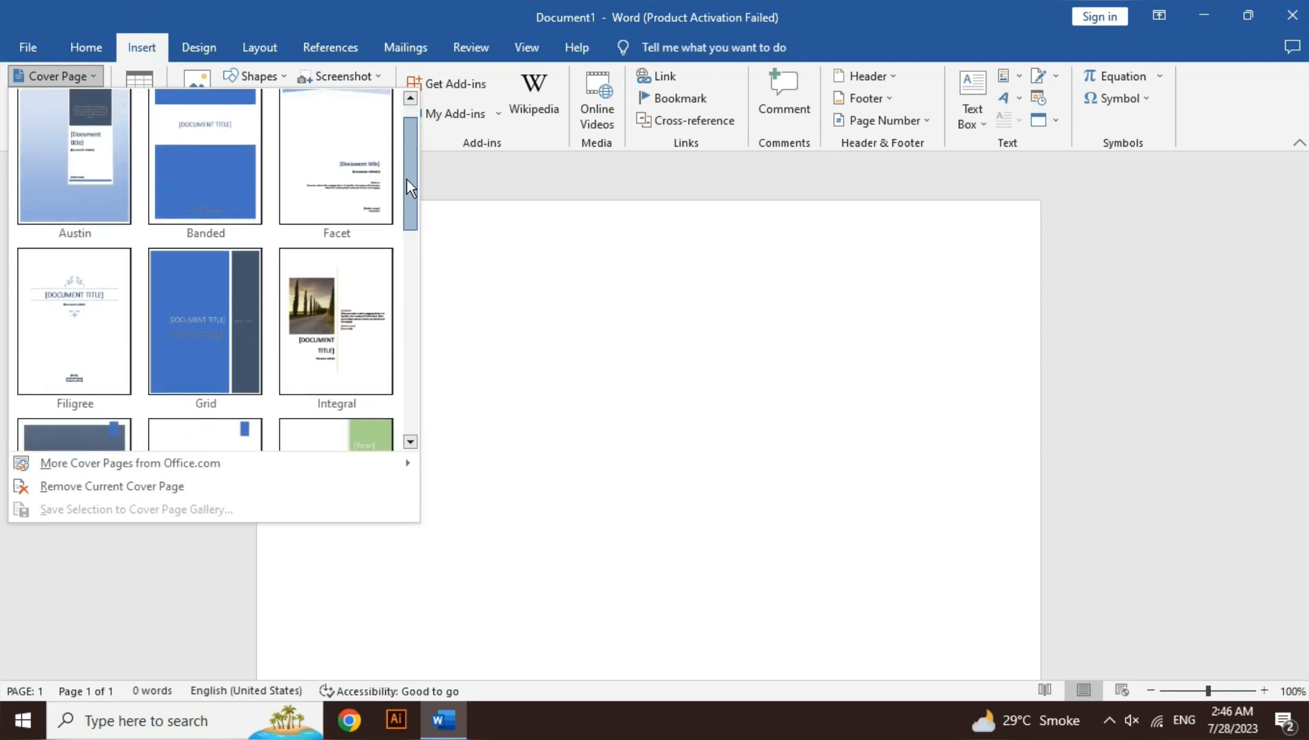
click(89, 328)
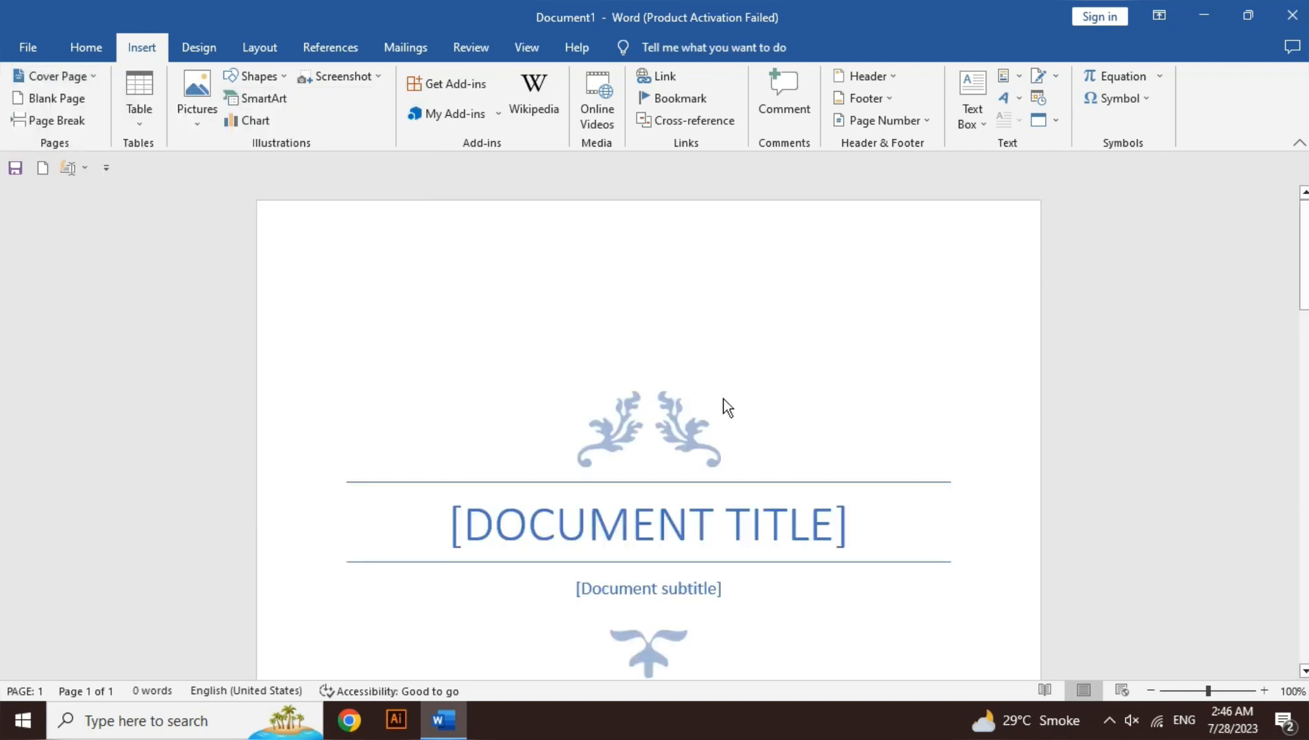
- Examine the cover page's title and subtitle placeholders and check the whole page in the print preview
drag(1303, 294, 1303, 323)
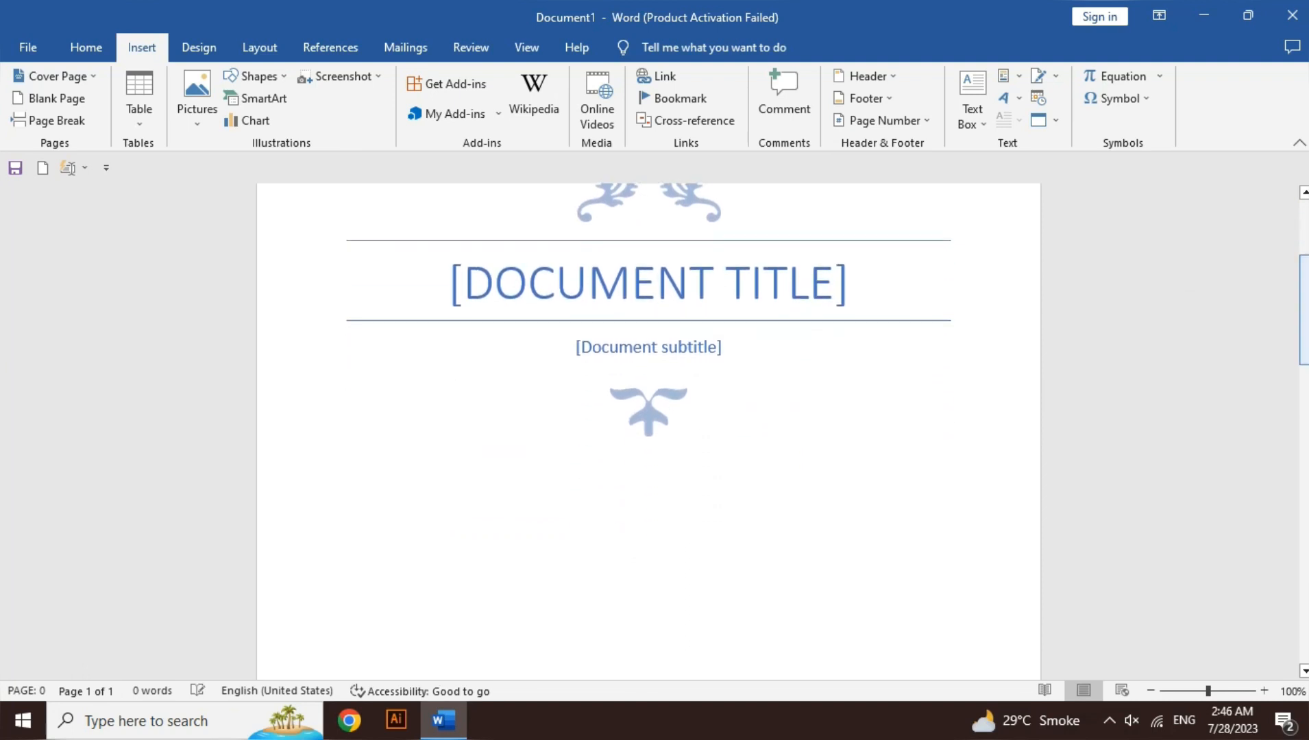
click(692, 289)
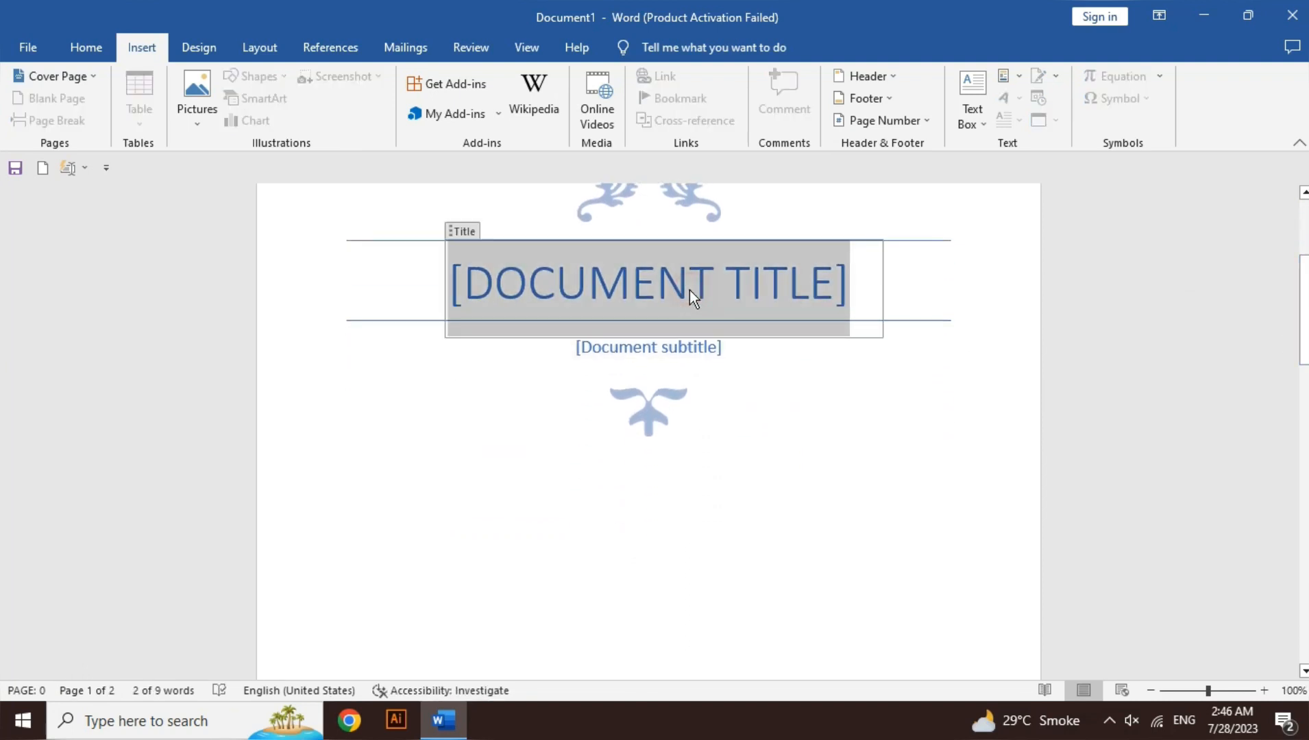
click(684, 351)
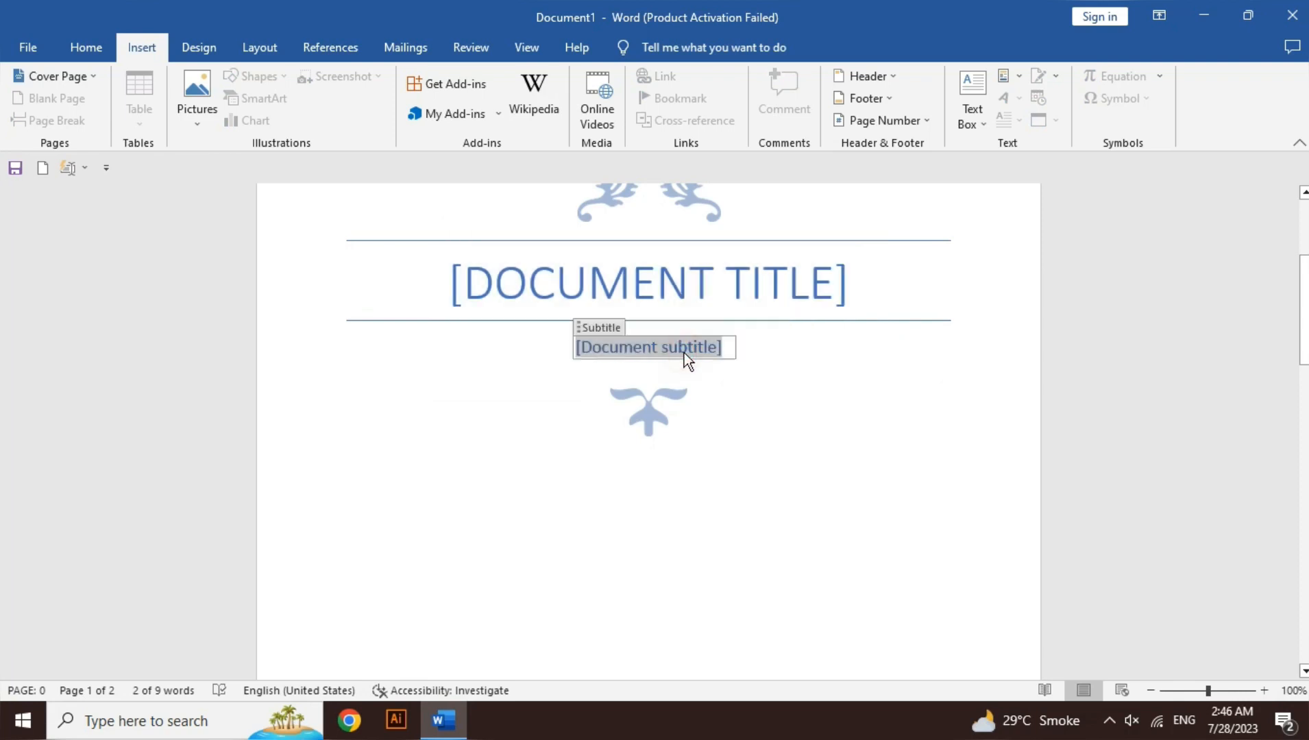
mouse_move(1304, 340)
mouse_down()
mouse_move(1304, 462)
mouse_move(1306, 341)
mouse_up()
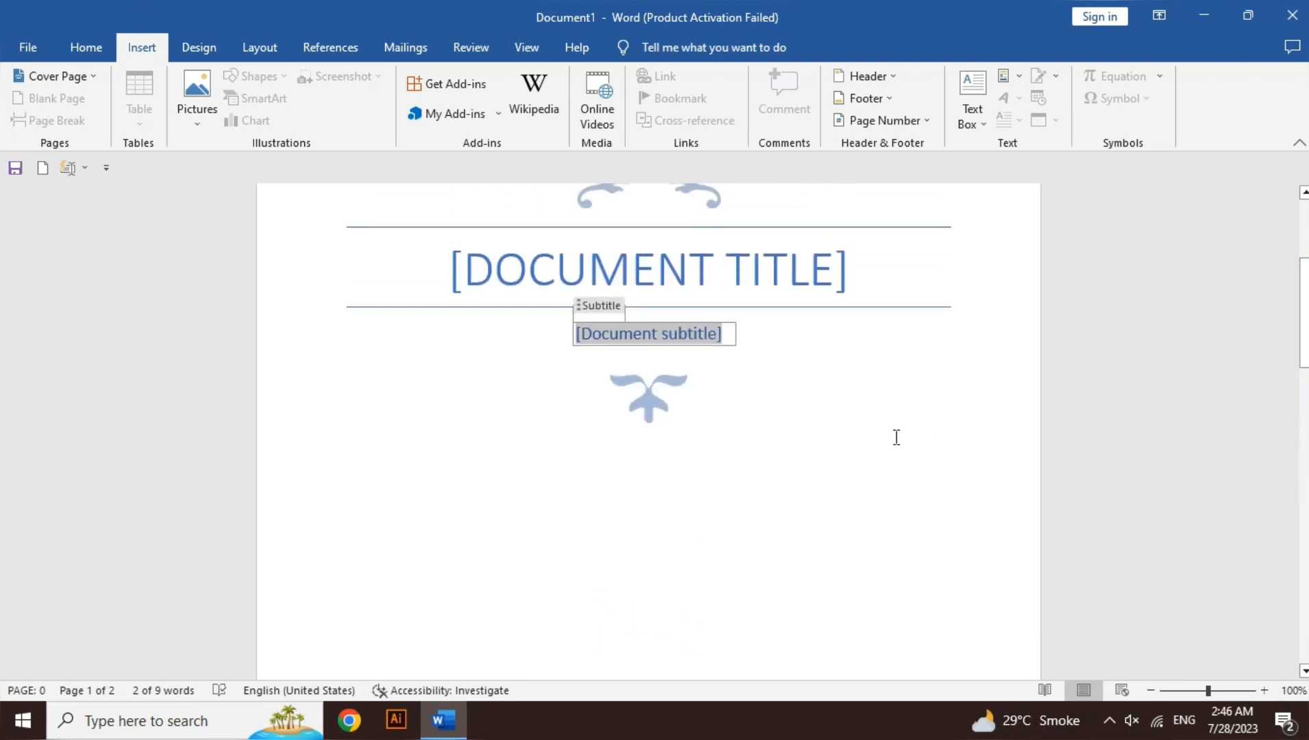
key(ctrl+p)
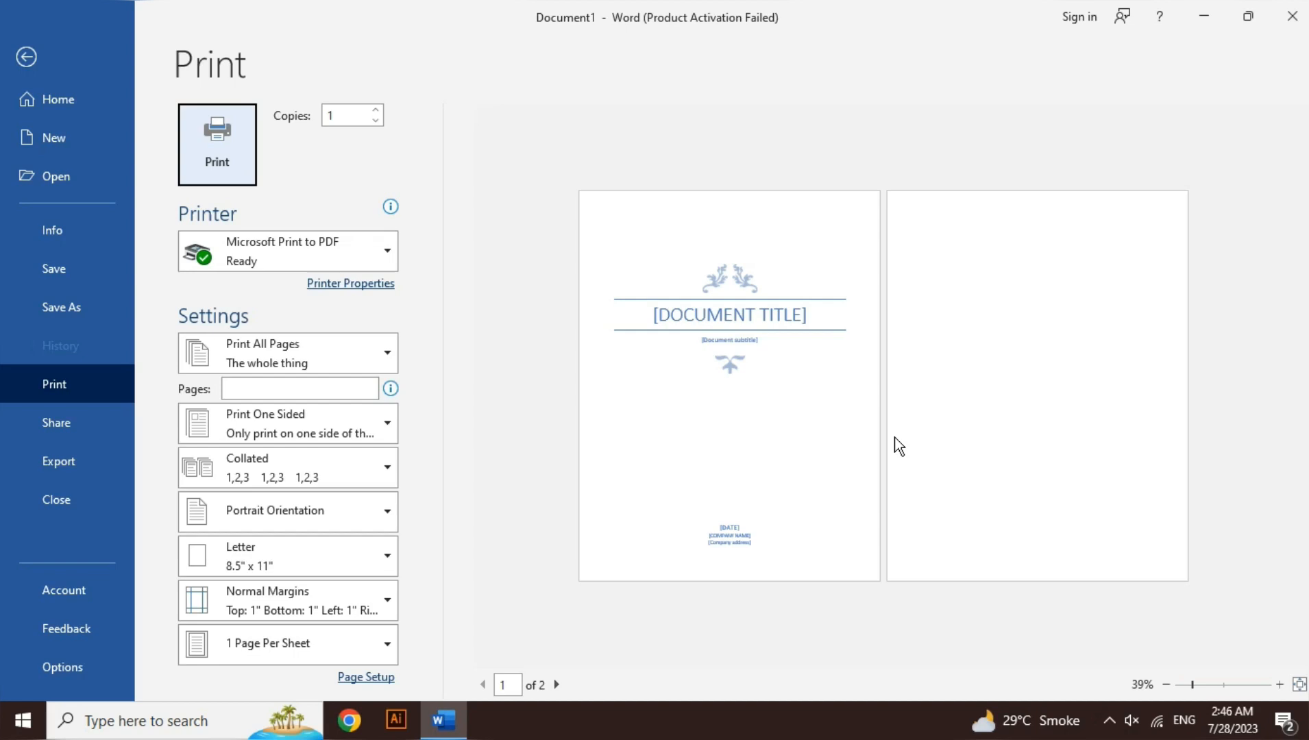
key(Escape)
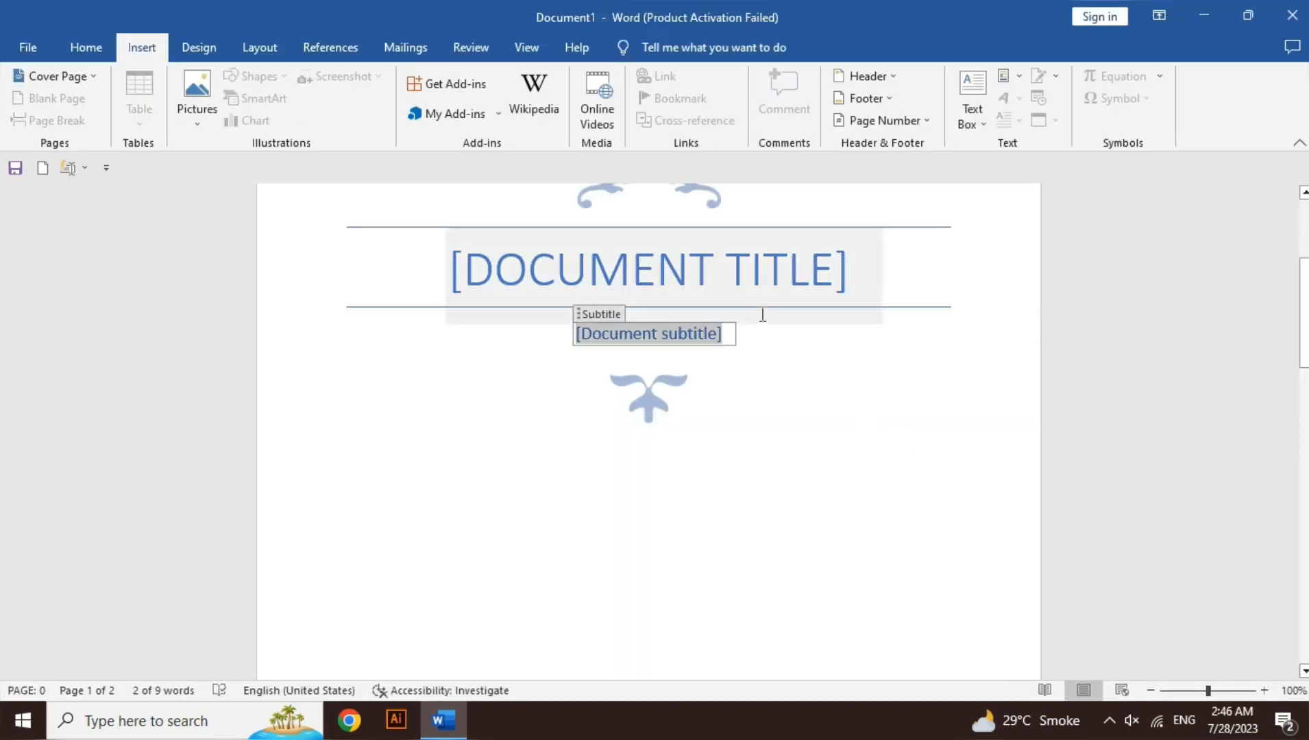
click(740, 287)
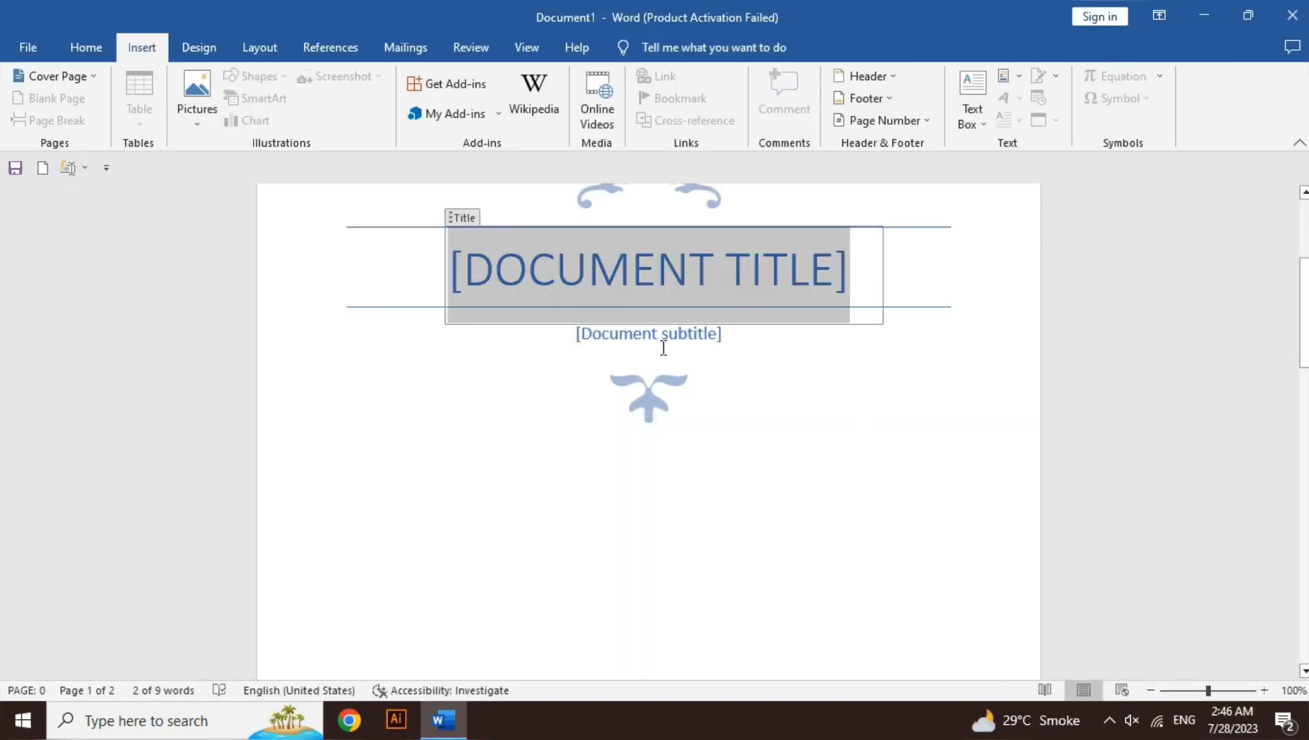
click(744, 404)
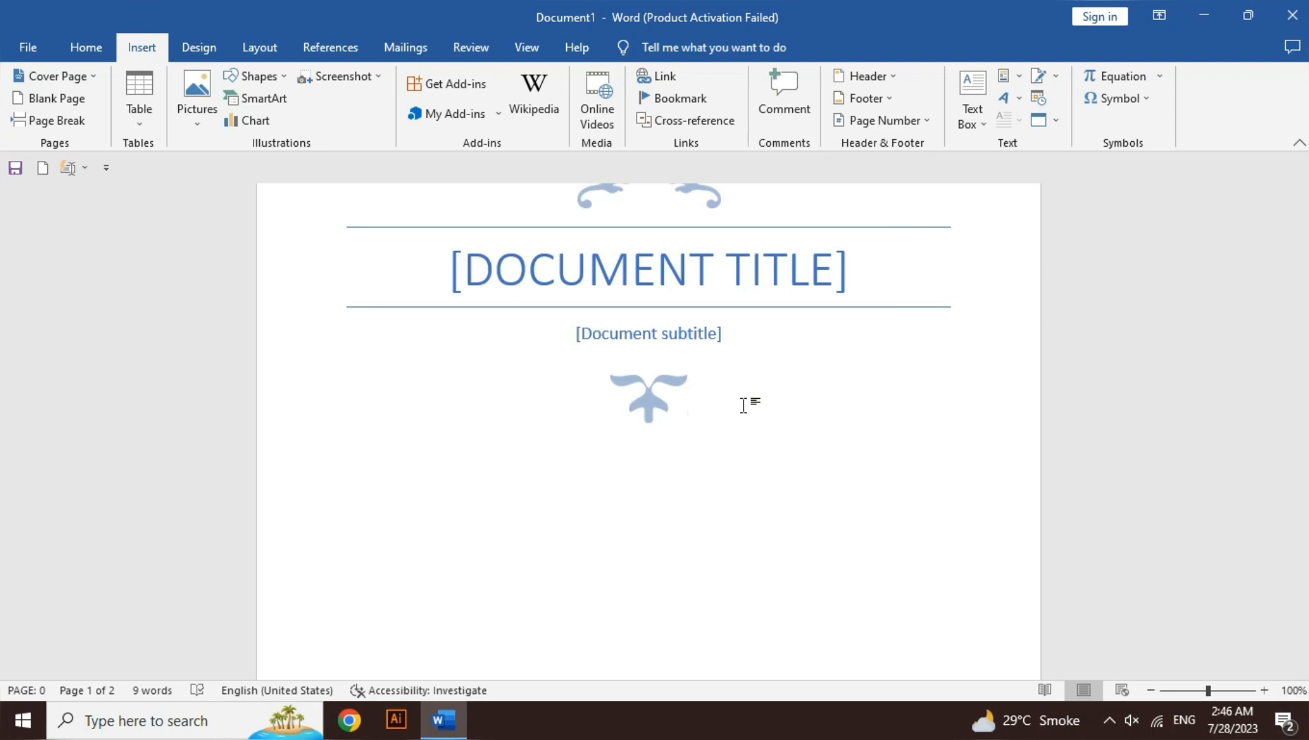
- Replace the current cover page with the built-in Facet design and view its placeholders
click(87, 75)
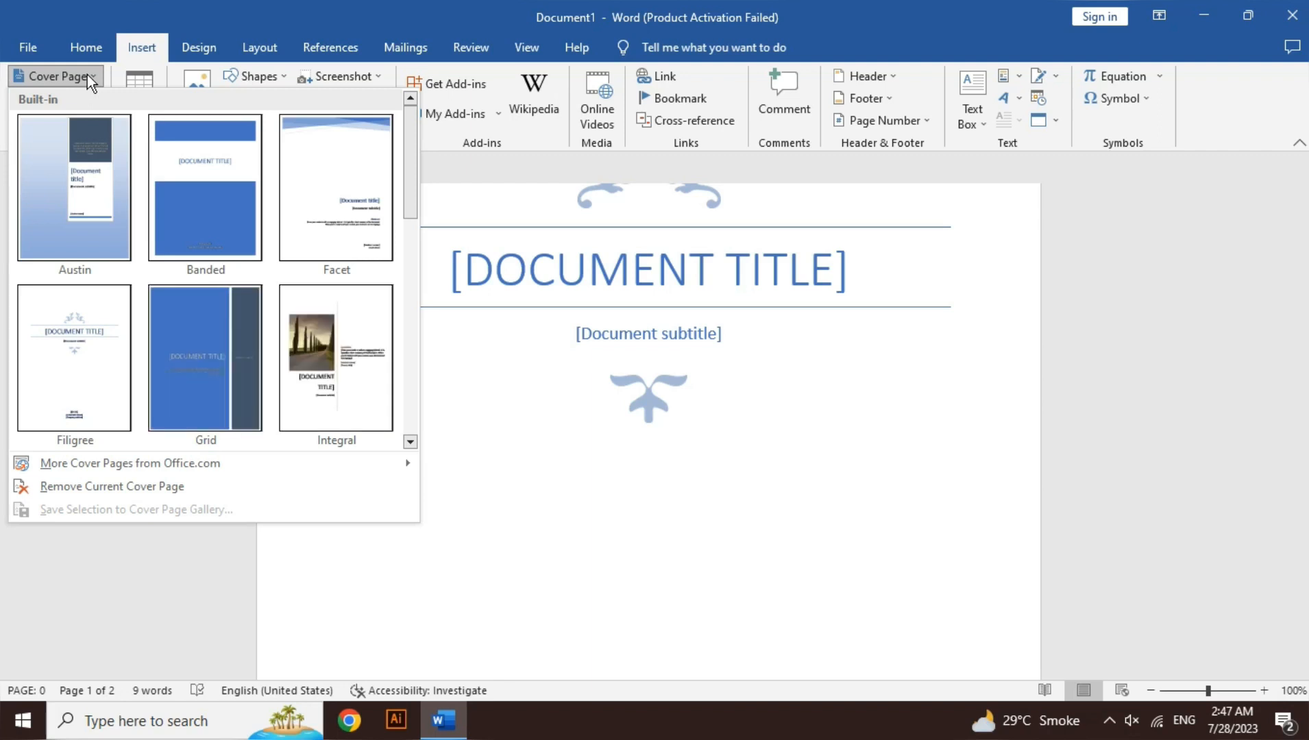
click(366, 177)
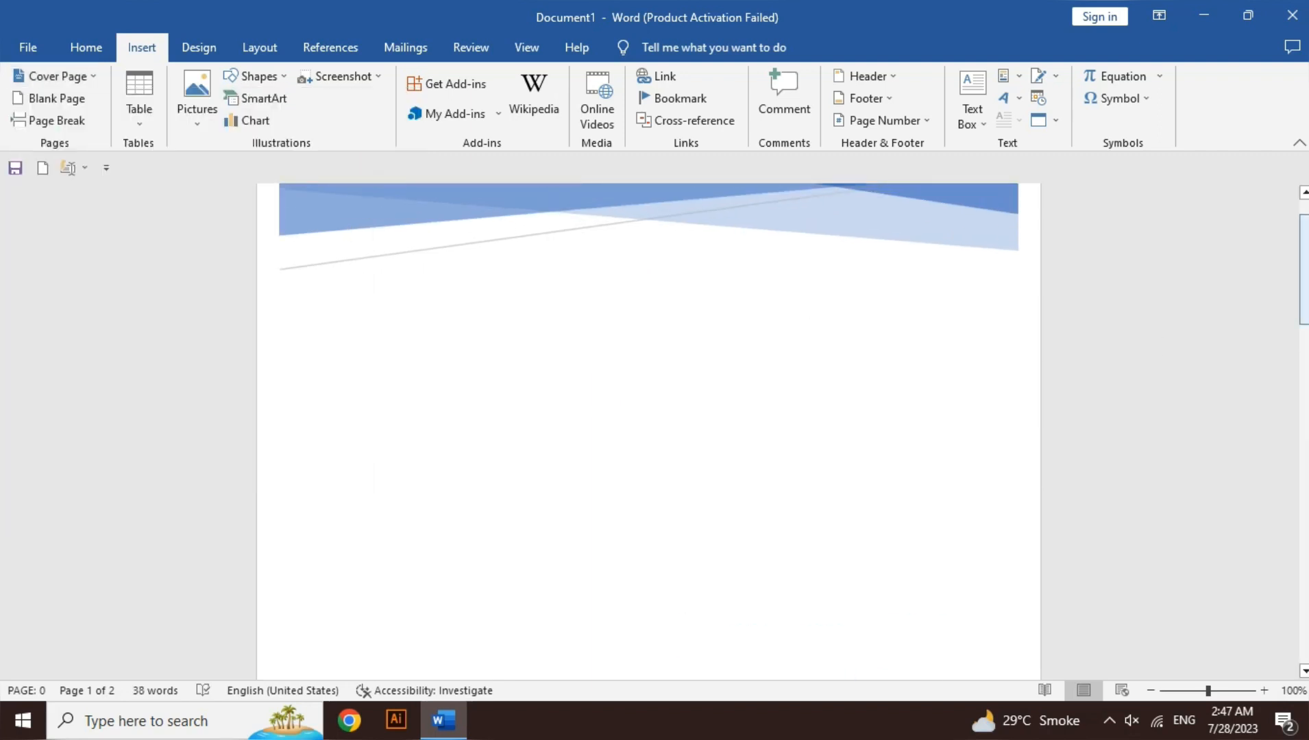
drag(1305, 267, 1304, 374)
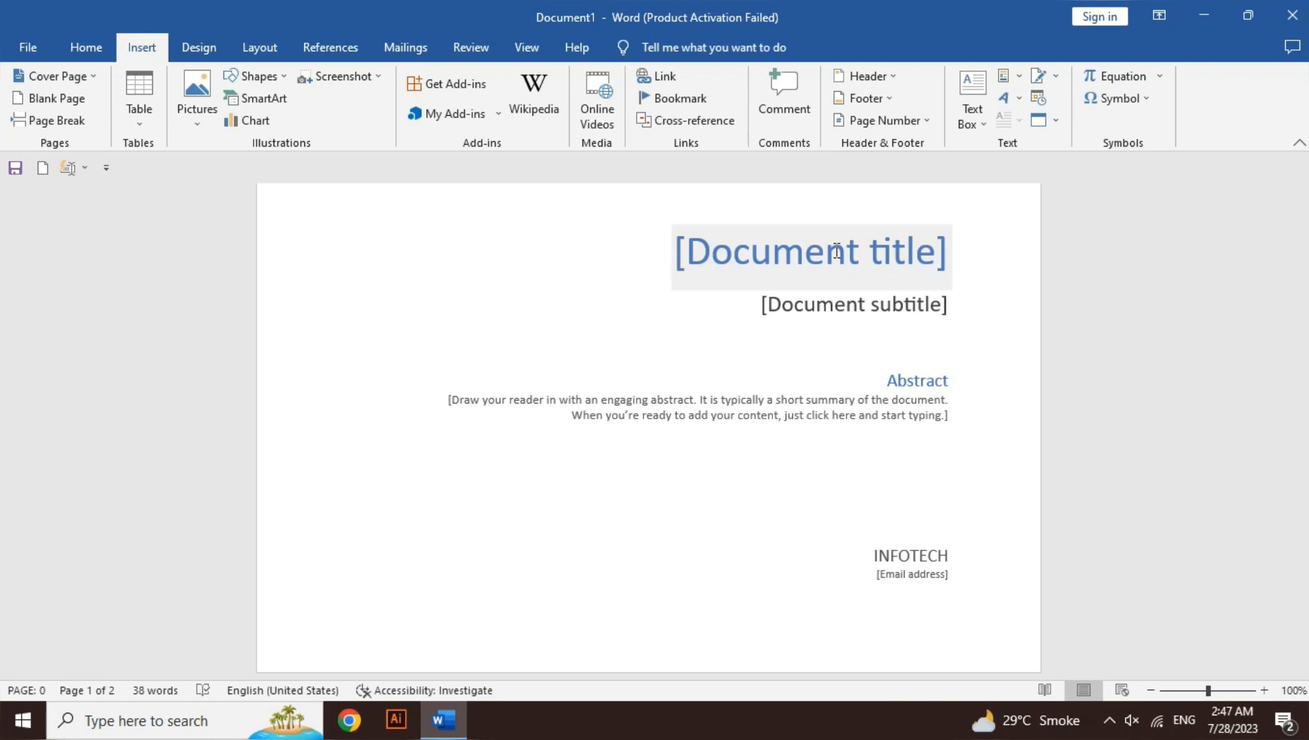
- Delete the entire document content and generate sample paragraphs with the =rand function
key(ctrl+a)
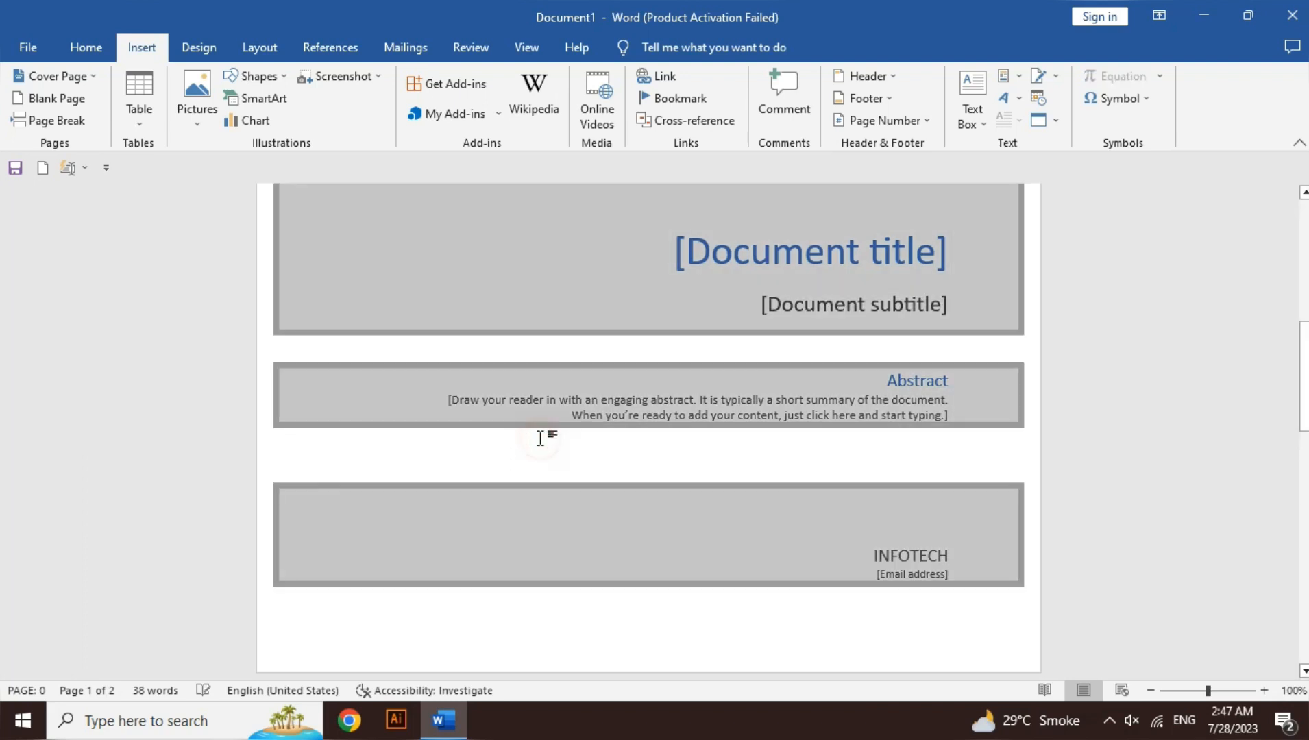
key(Delete)
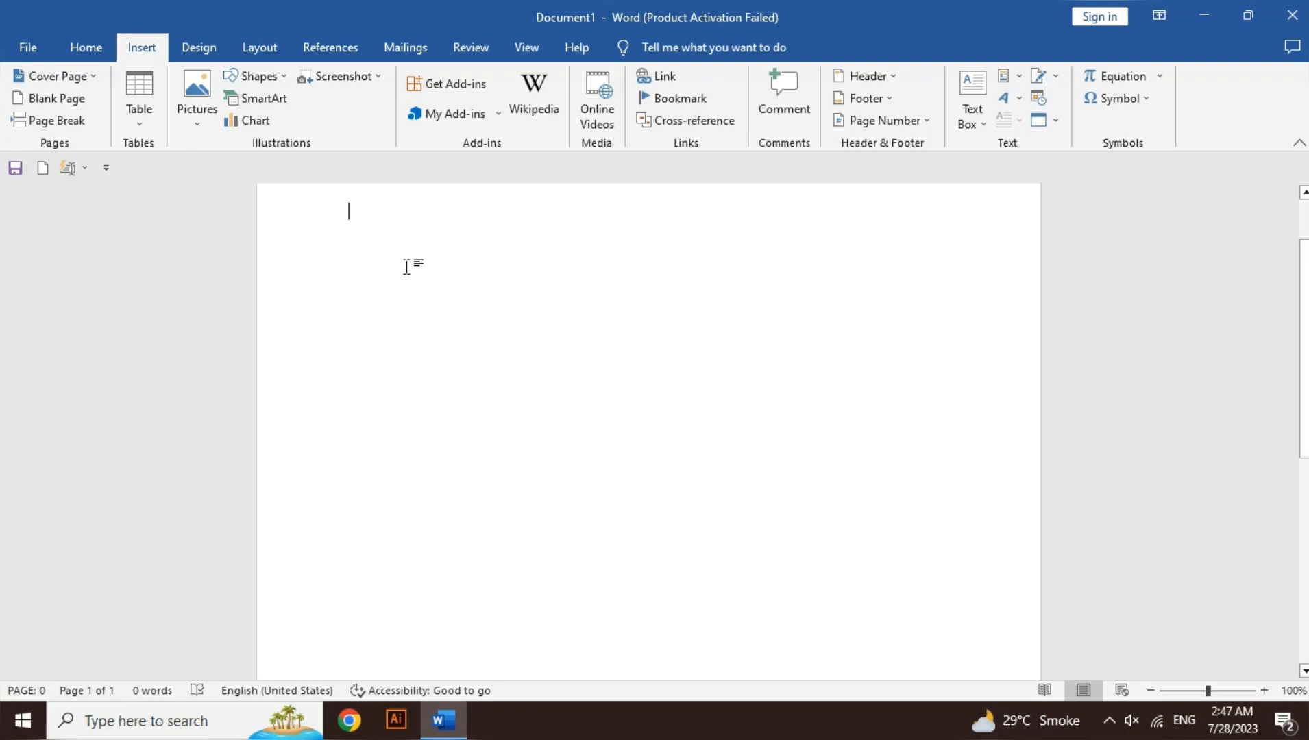
text(=rand()
key(Return)
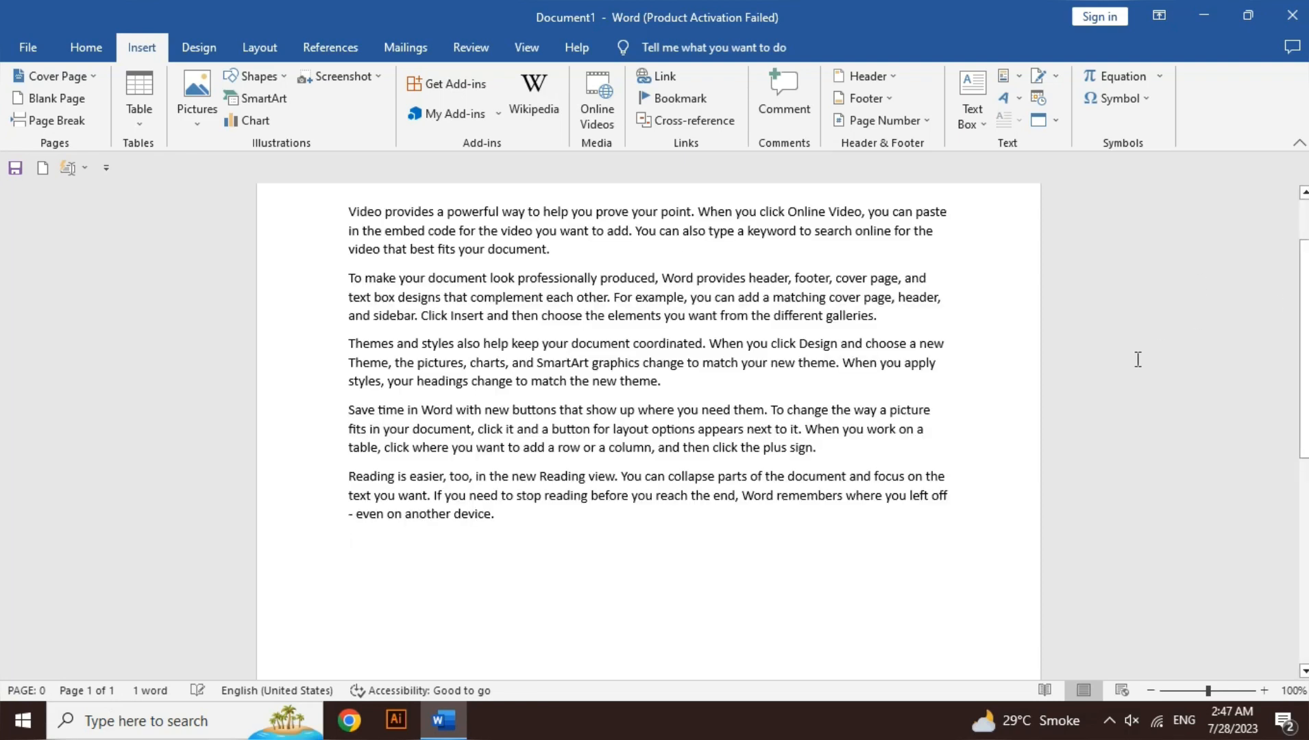
- Insert two blank pages after the sample text
click(1154, 691)
click(1154, 690)
click(1154, 690)
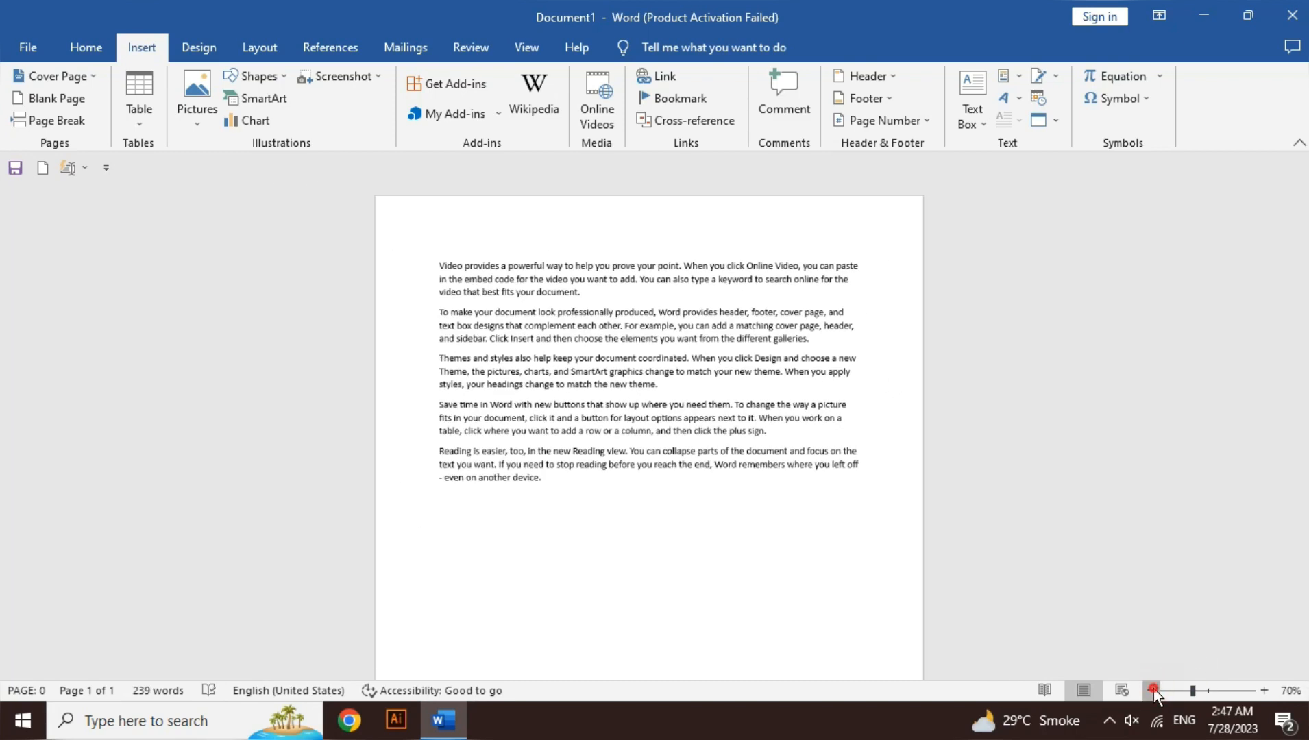
click(1154, 691)
click(1154, 691)
click(1154, 690)
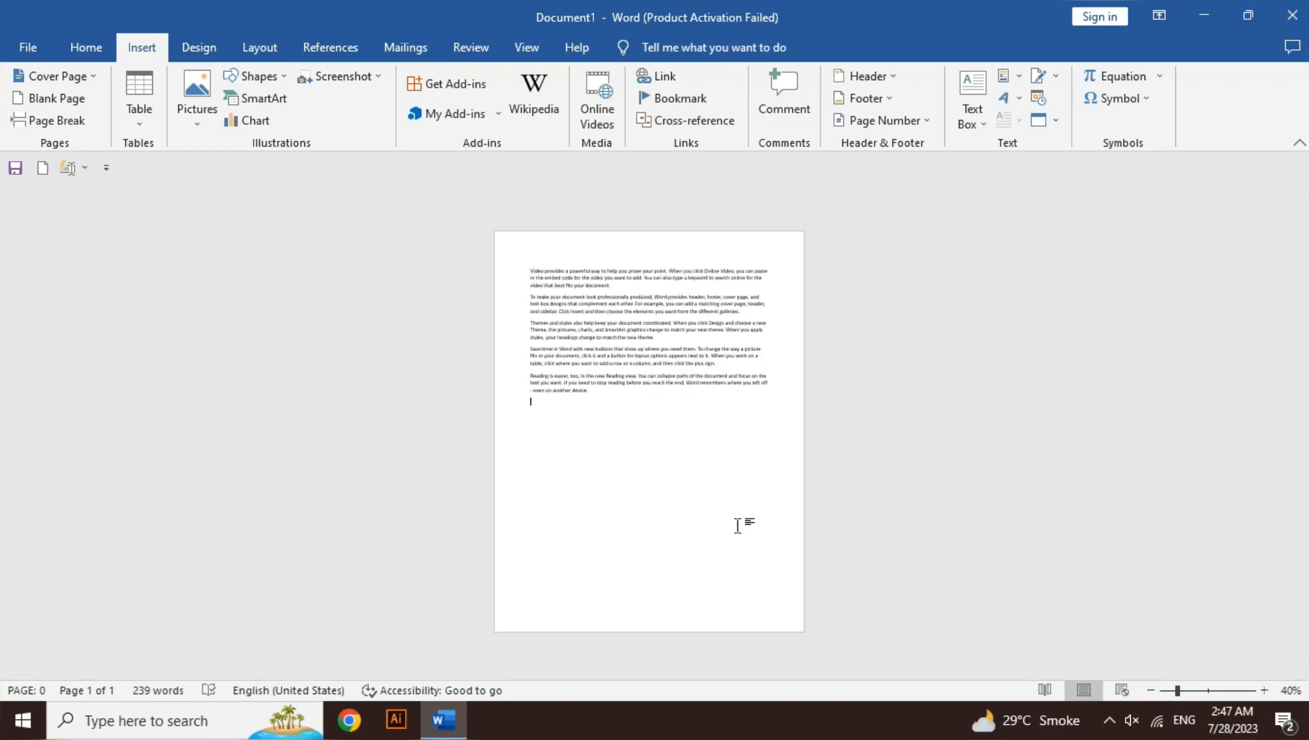
click(37, 105)
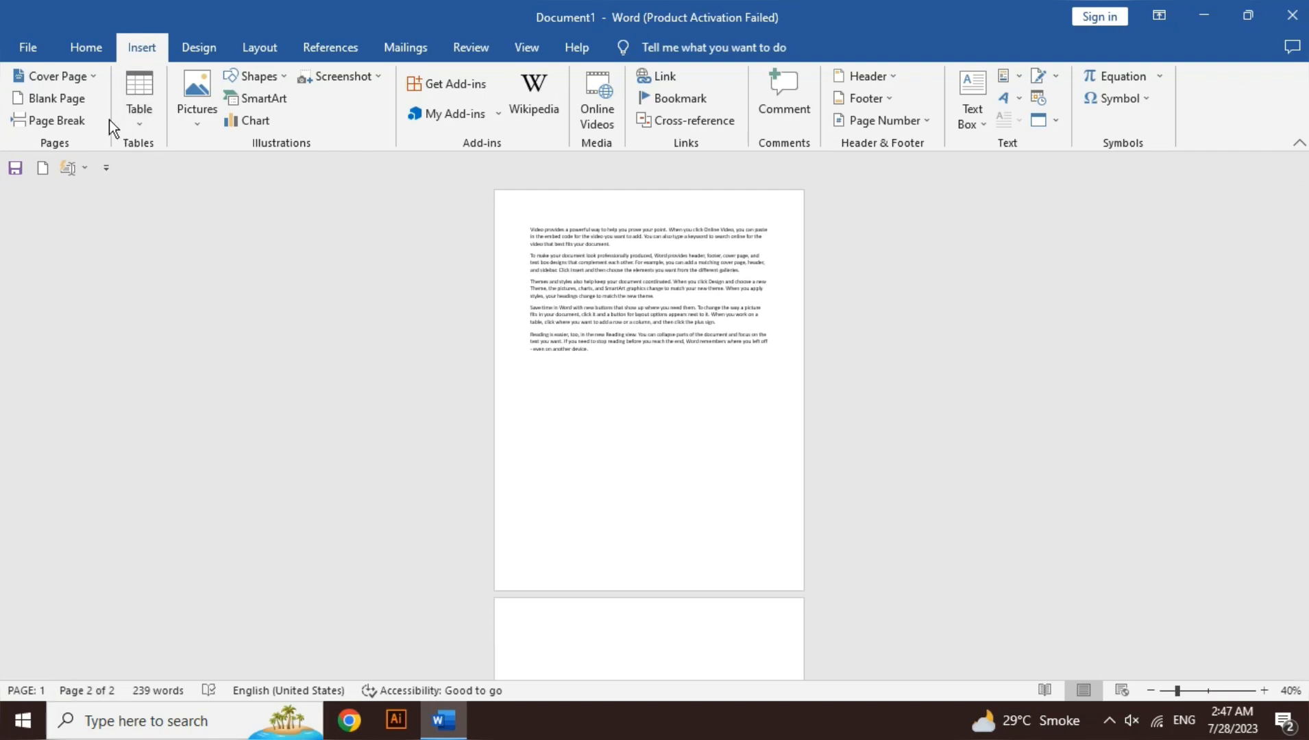
click(85, 102)
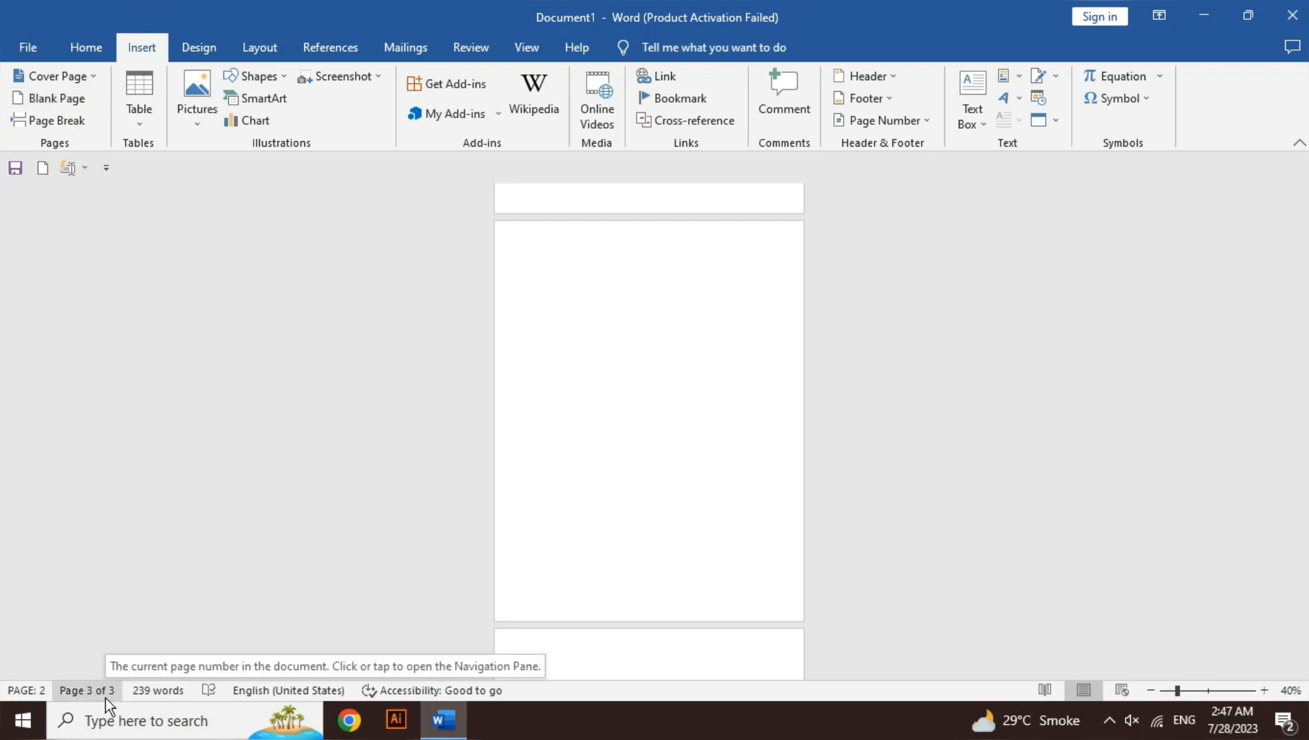
- Show the document's page thumbnails in the Navigation pane and delete the blank third page
key(ctrl+a)
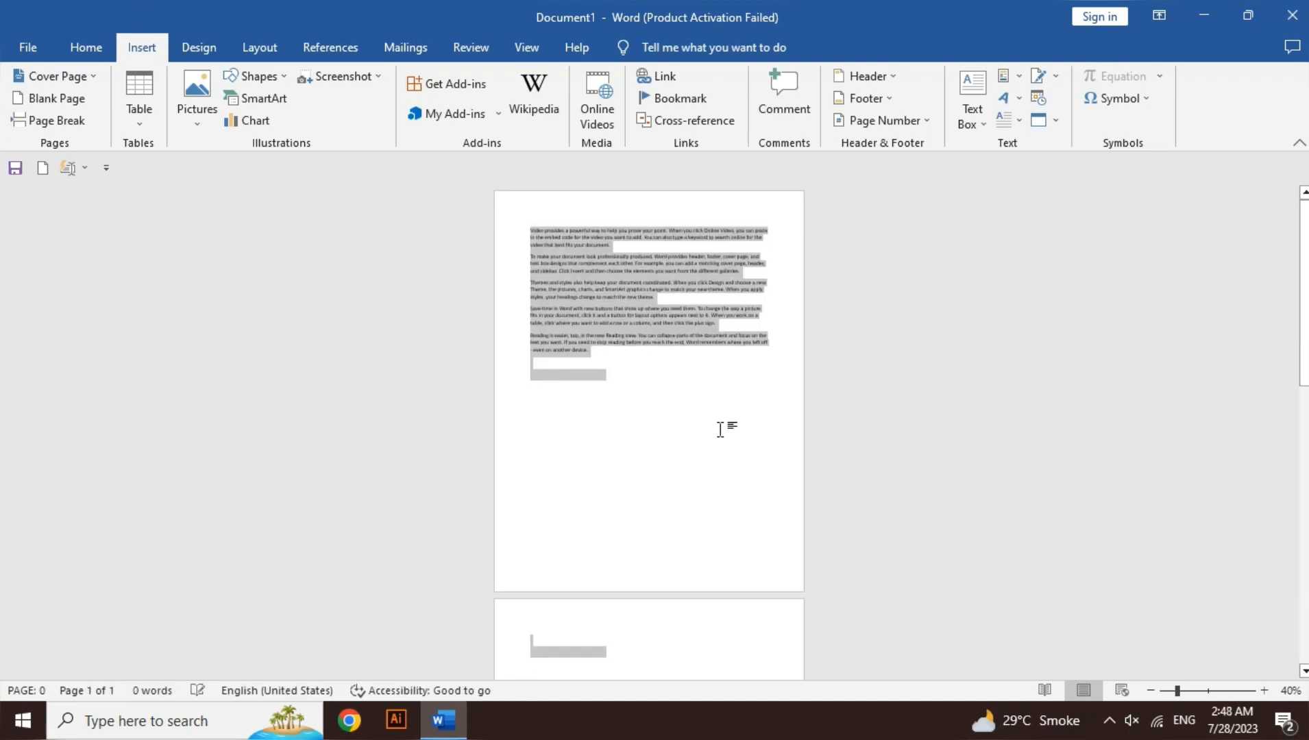
click(536, 657)
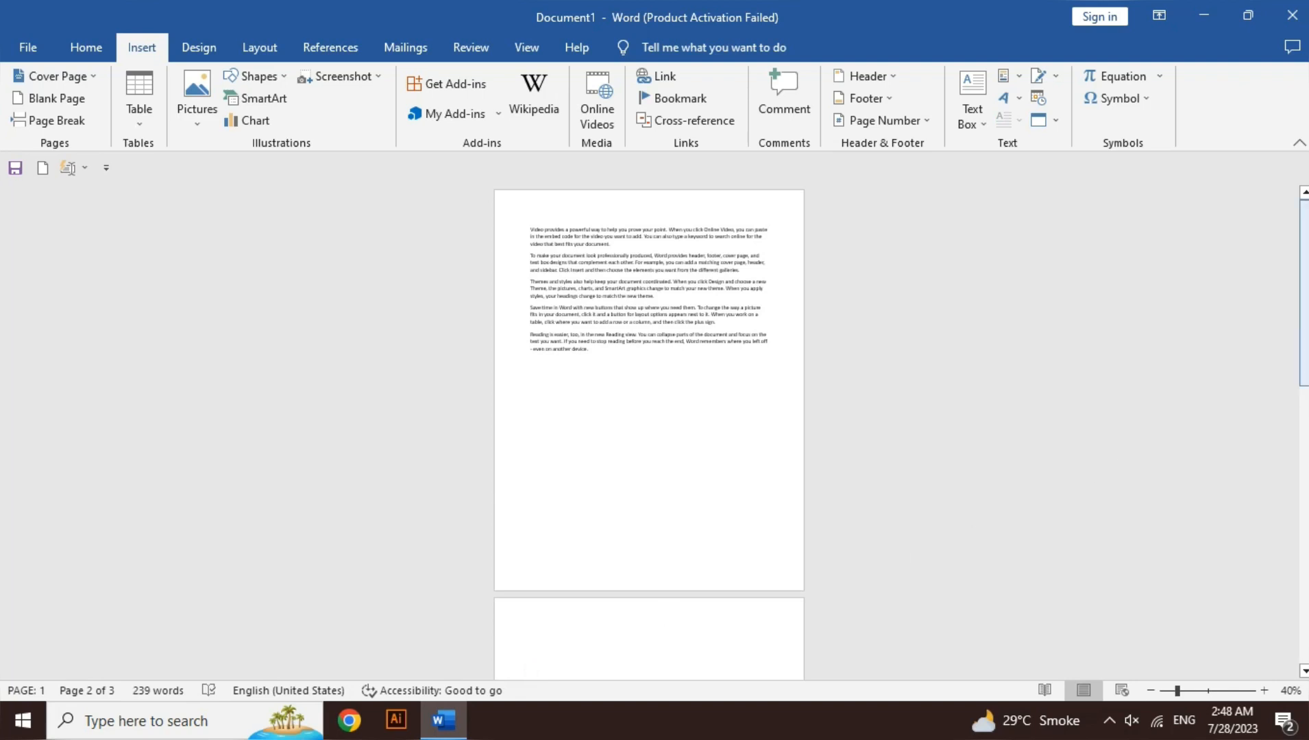
drag(1304, 292, 1304, 569)
click(595, 340)
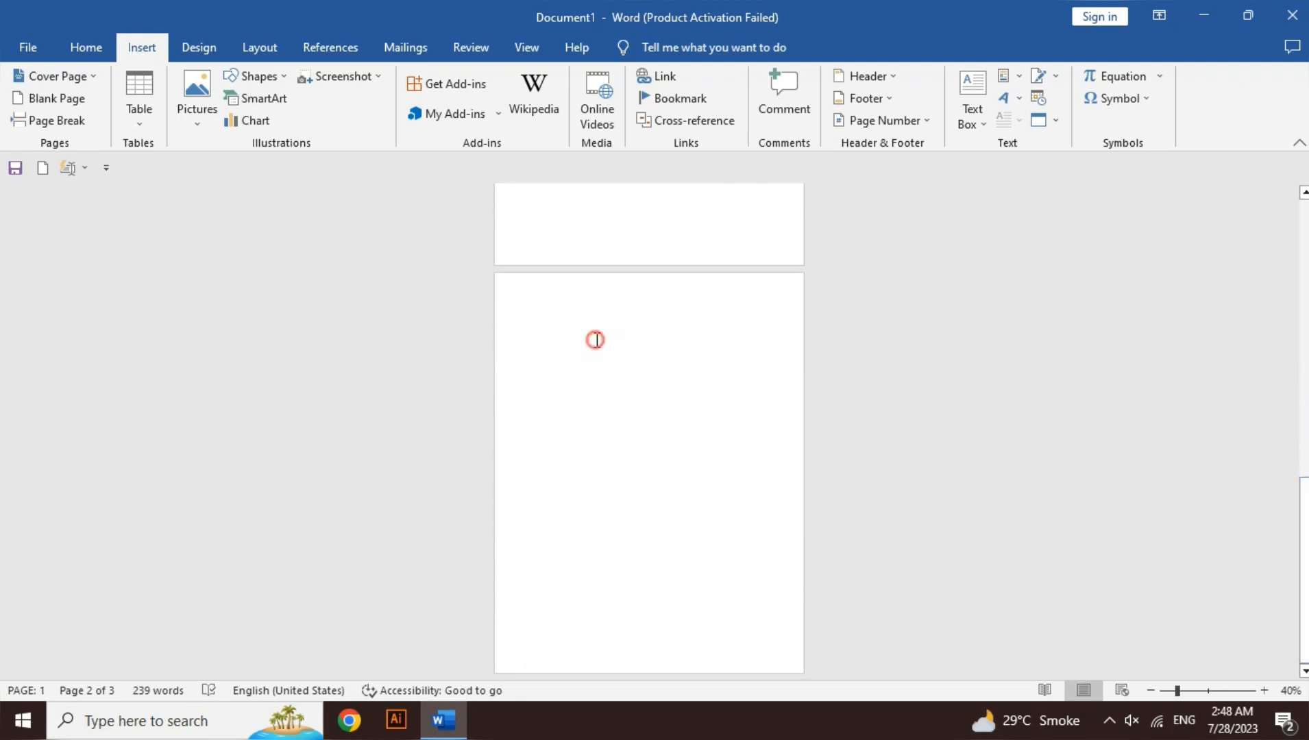
click(96, 48)
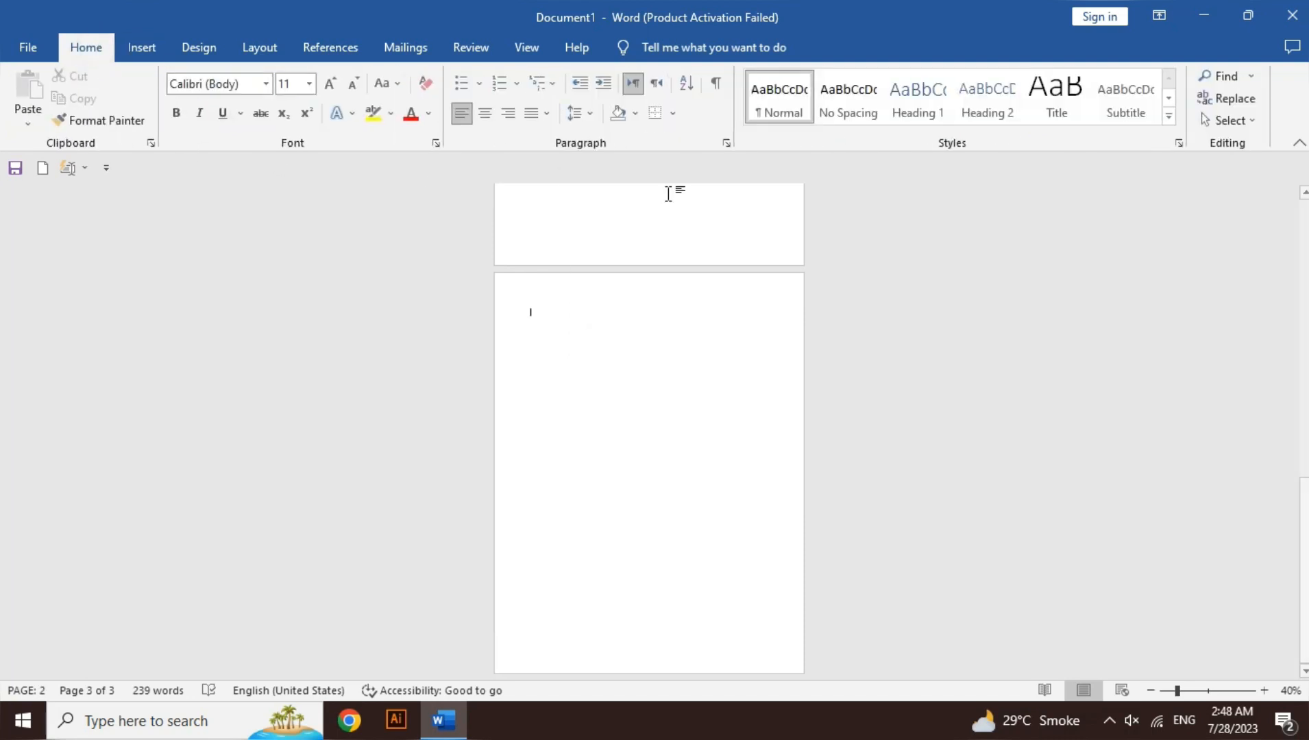
click(1230, 74)
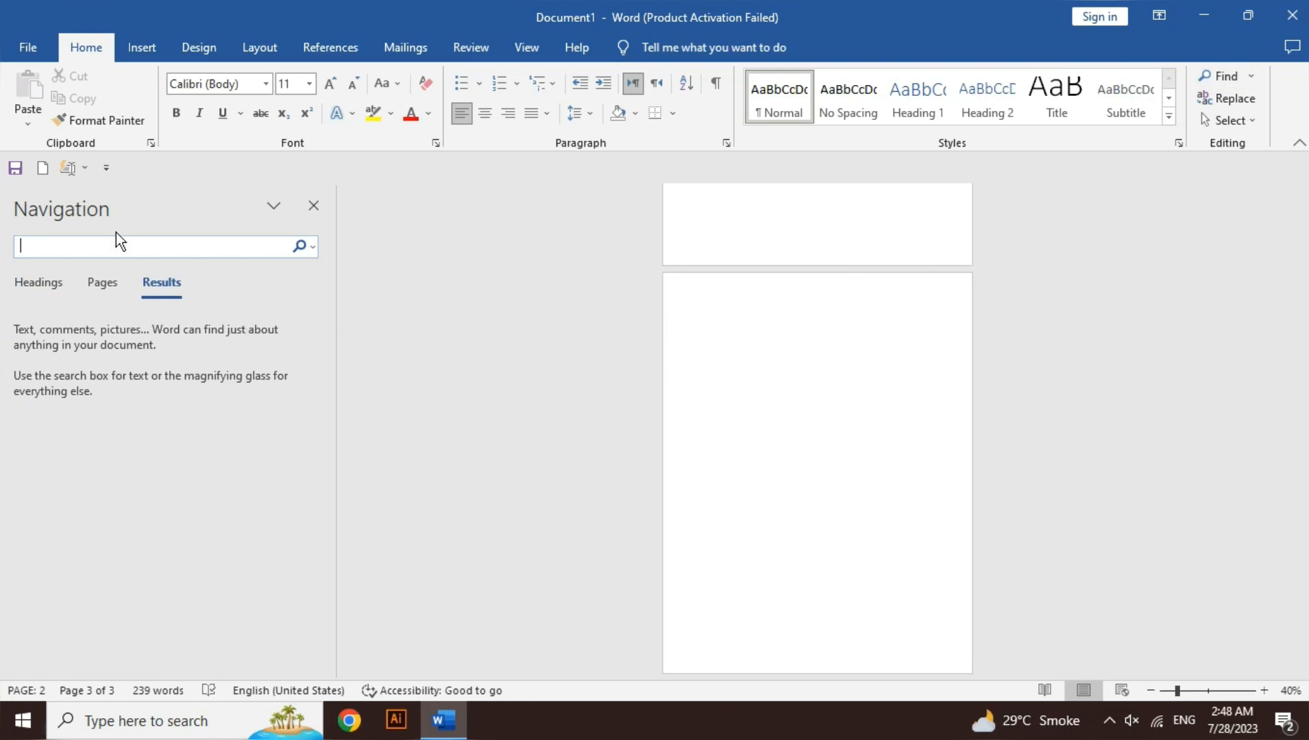
click(96, 290)
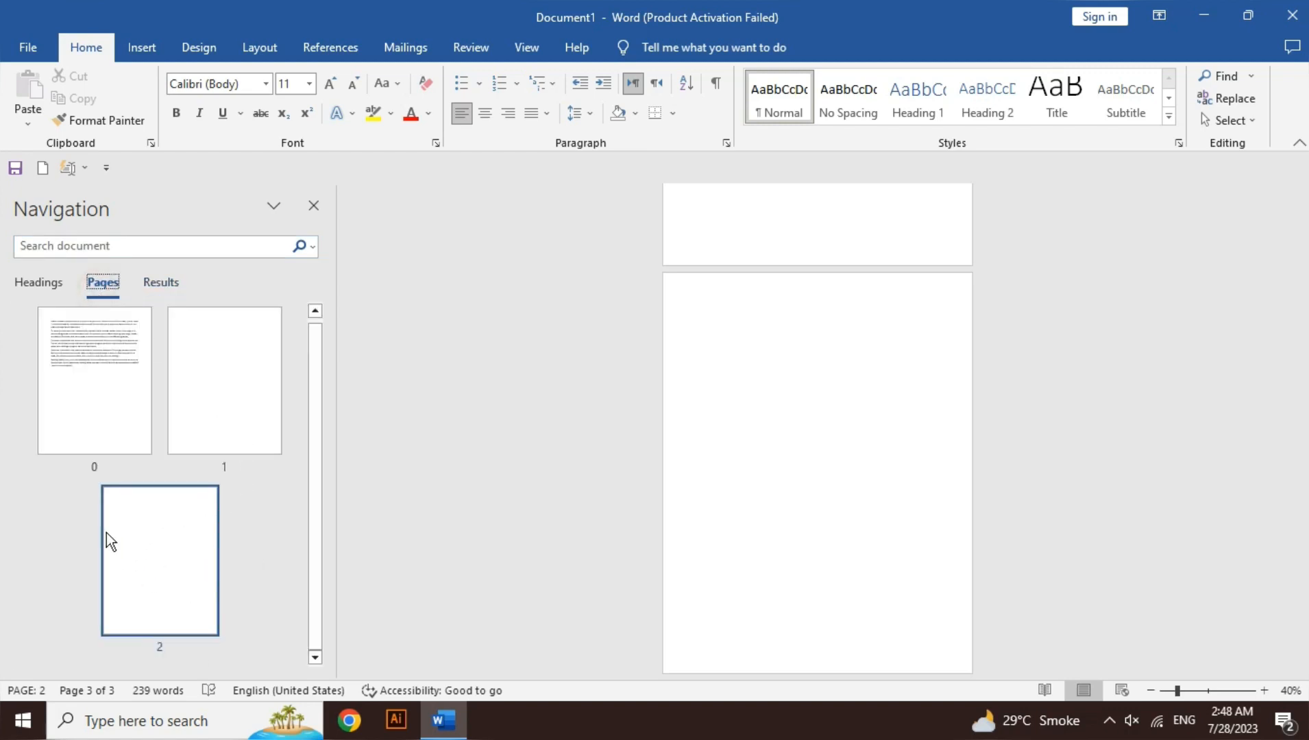
click(180, 547)
key(BackSpace)
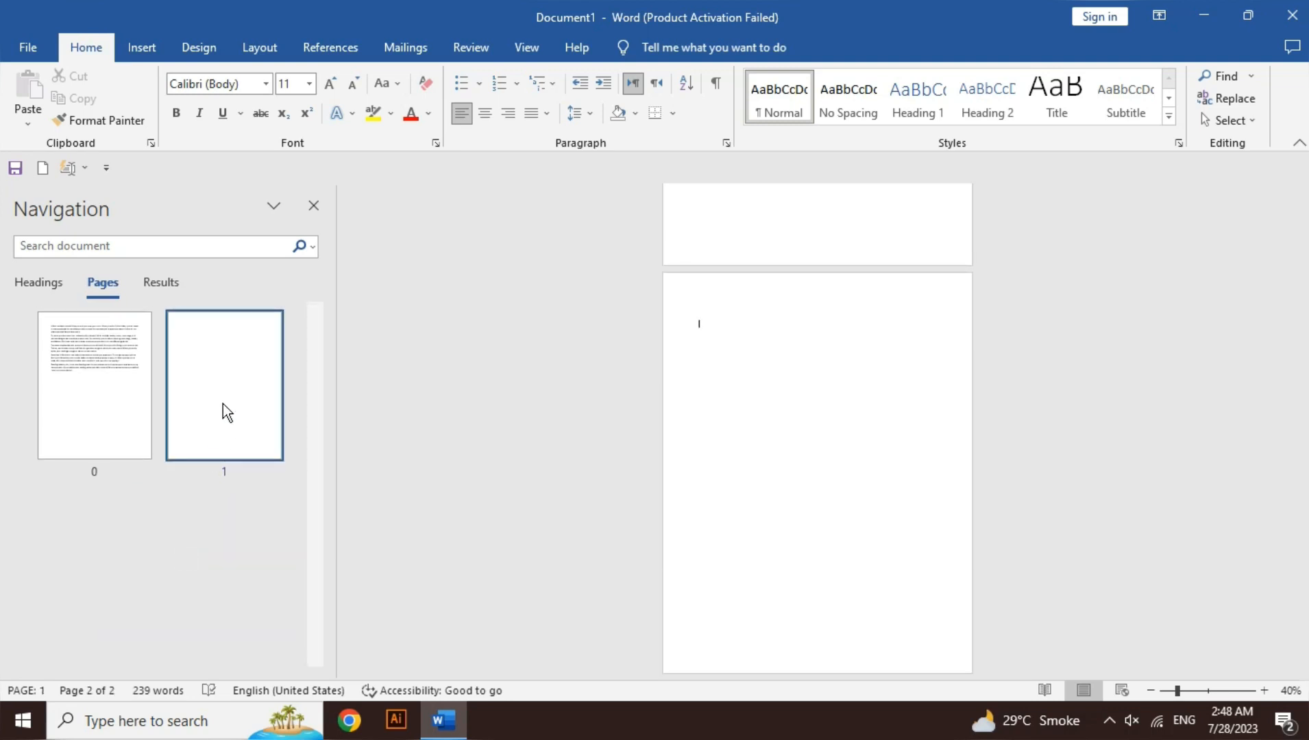
- Try to delete the blank second page and undo that deletion
click(223, 403)
key(BackSpace)
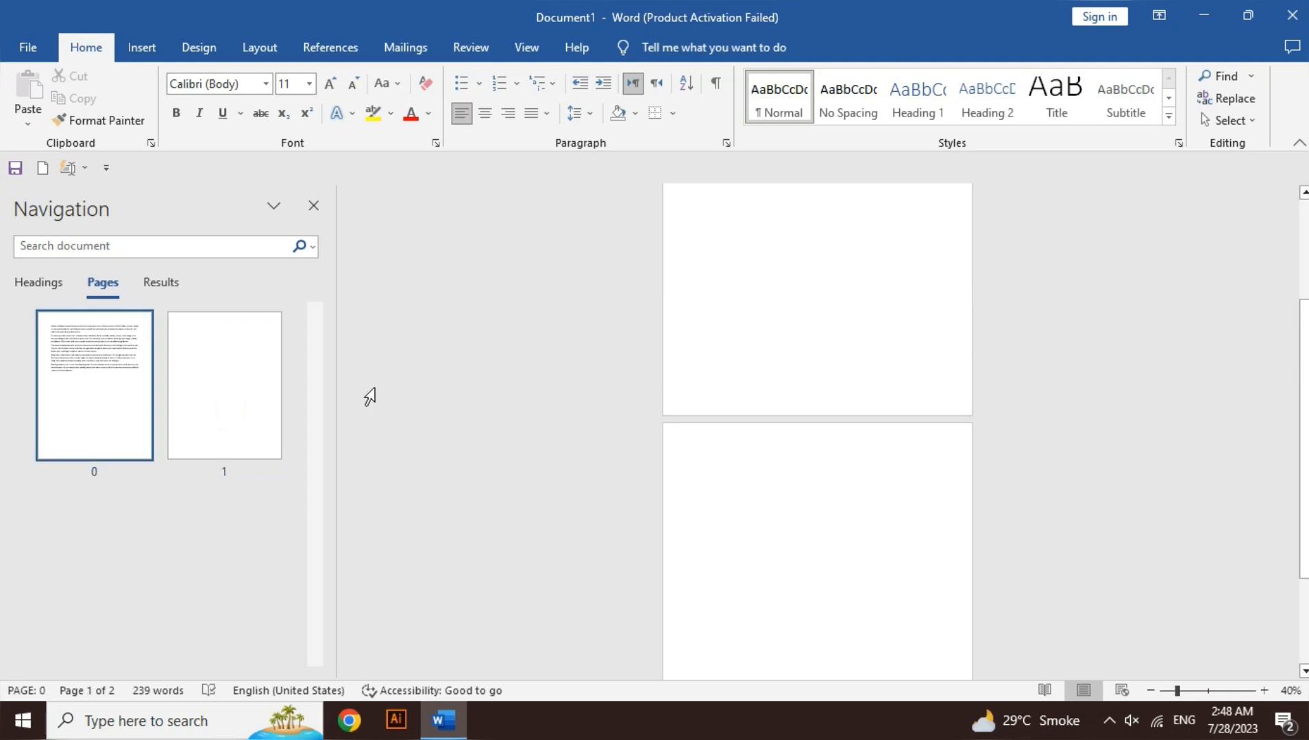
drag(1304, 390, 1306, 295)
key(ctrl+z)
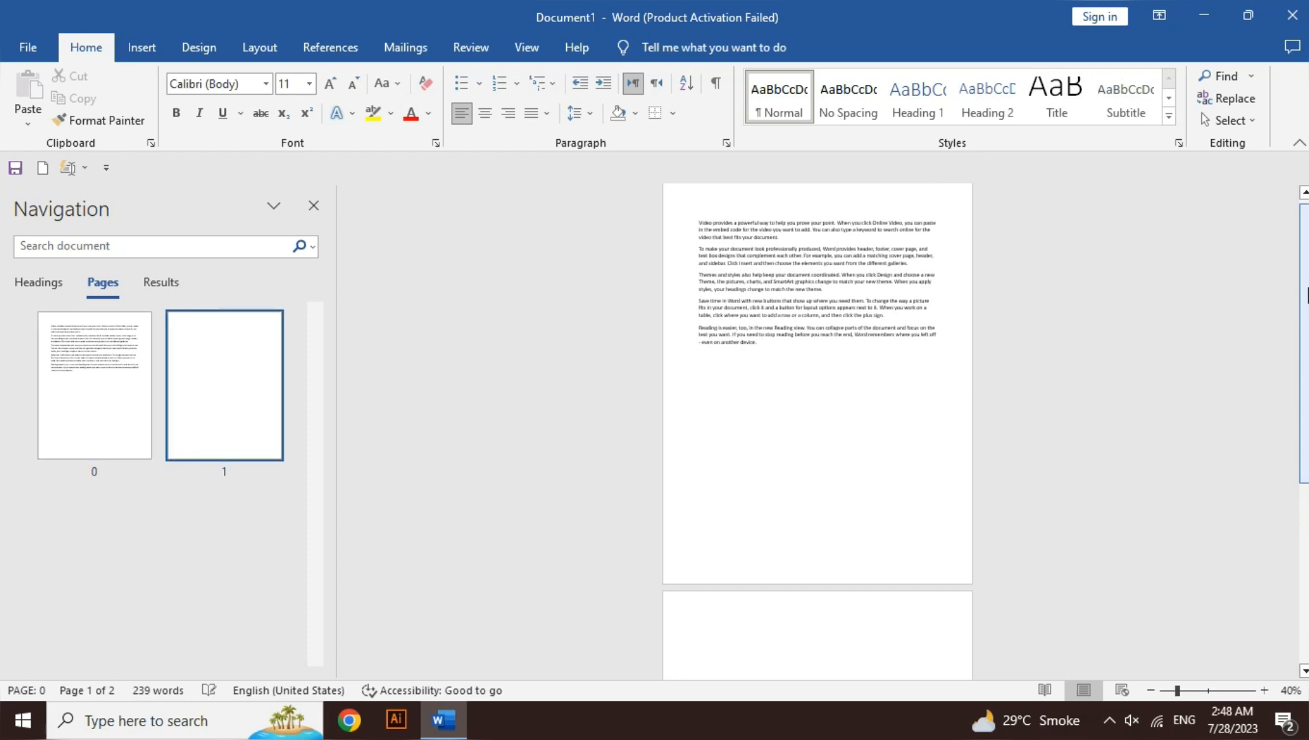
- Delete the blank second page through its page thumbnail and close the Navigation pane
click(238, 394)
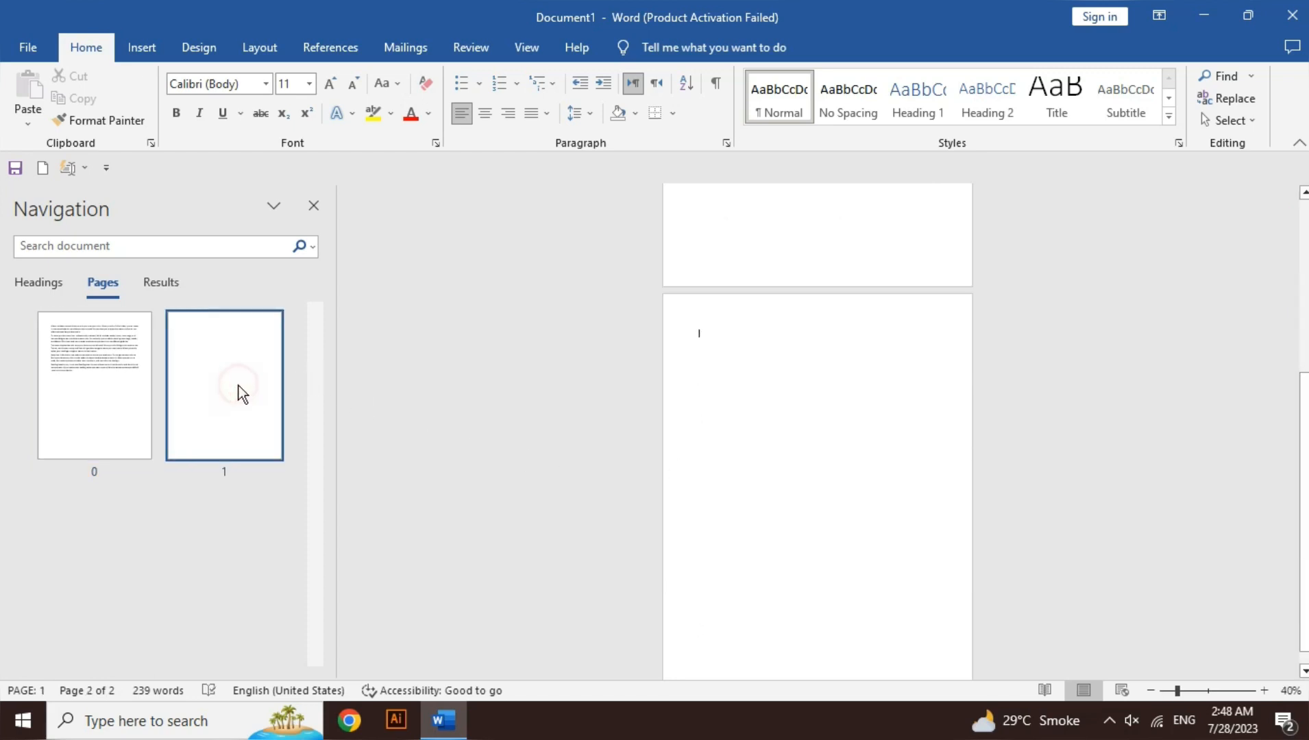
key(BackSpace)
click(237, 394)
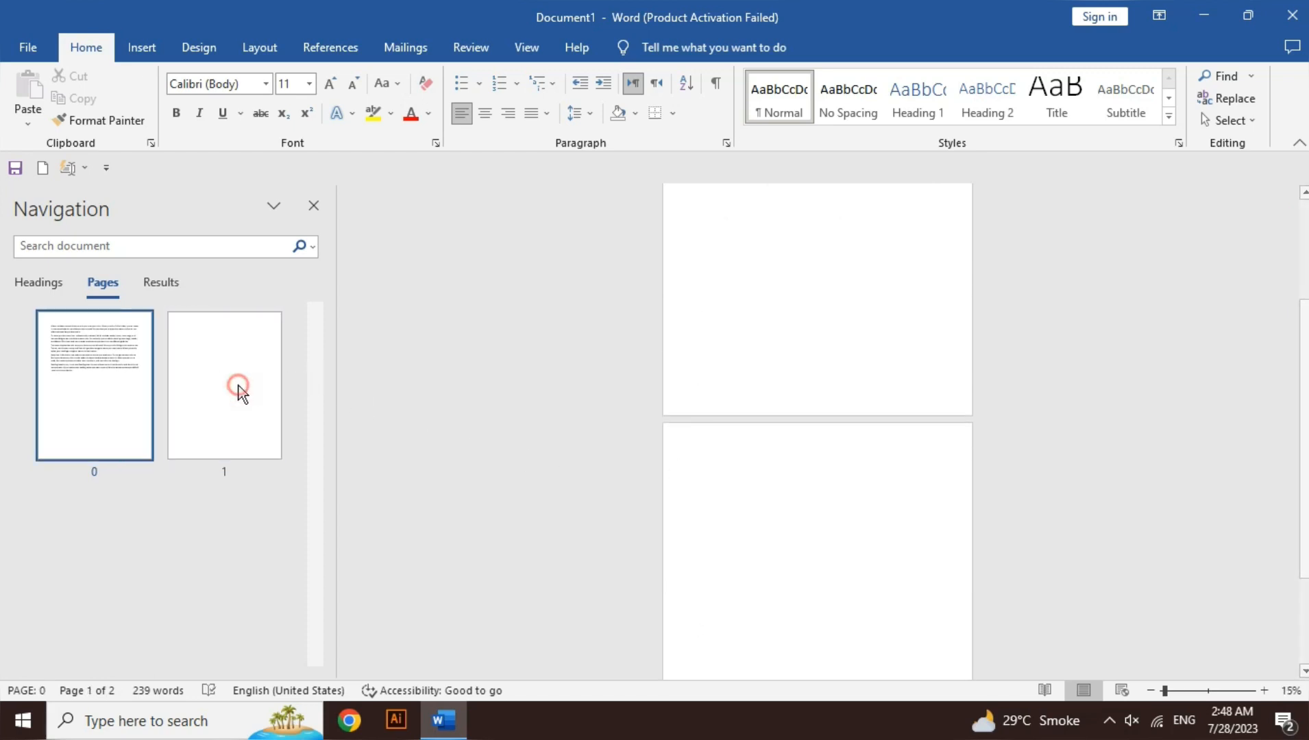
key(BackSpace)
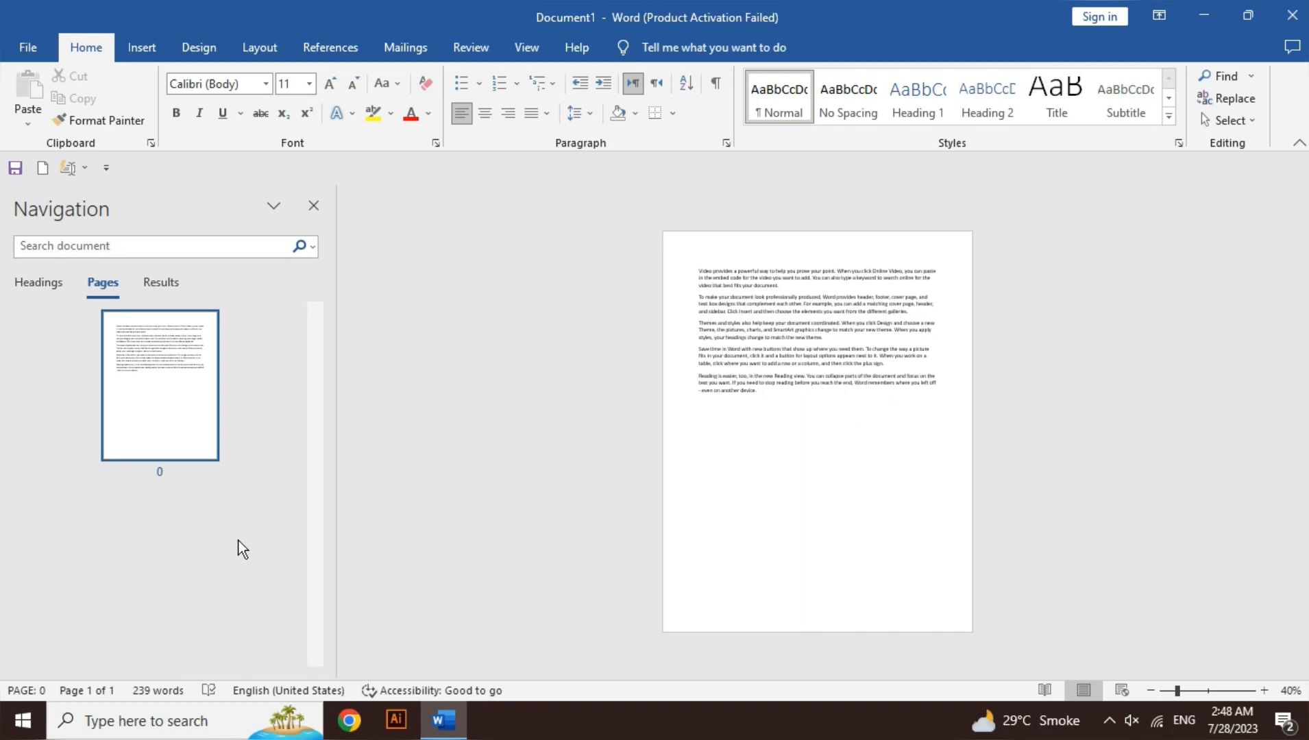
click(314, 206)
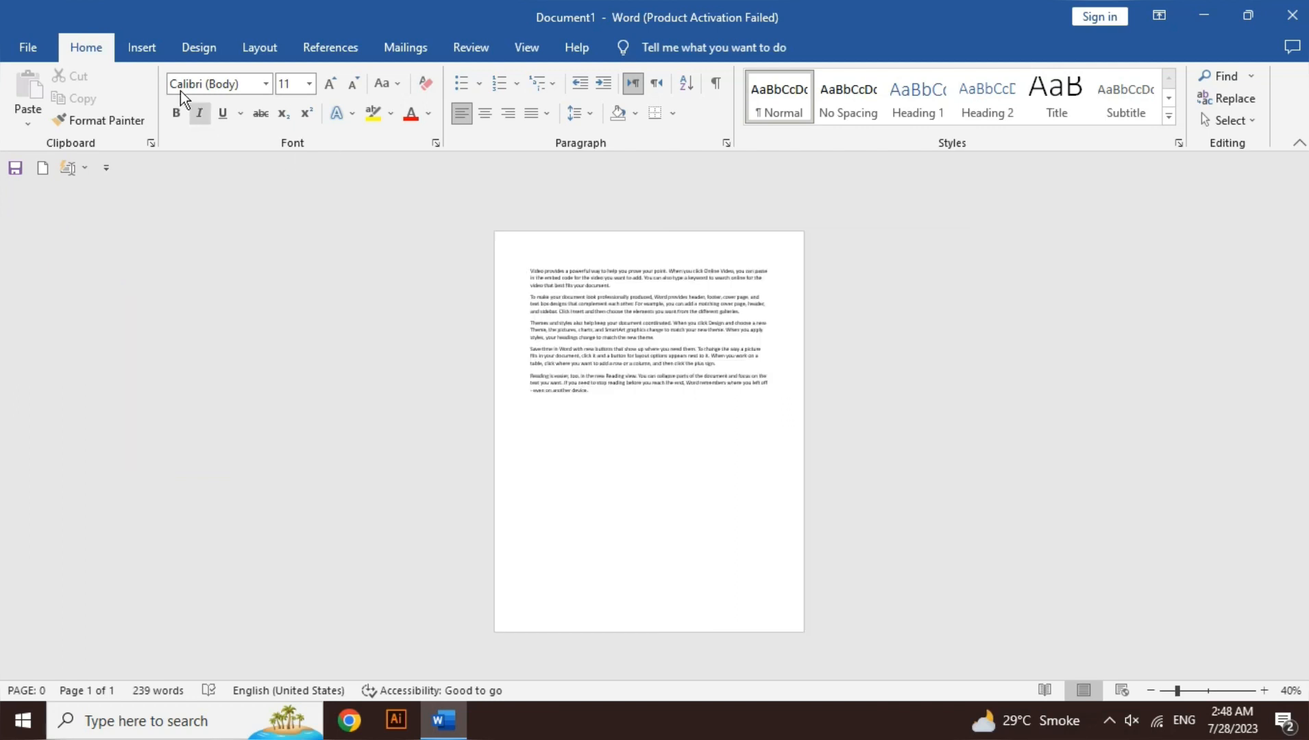
- Zoom the document to 100% and return to the start of the sample text
click(140, 50)
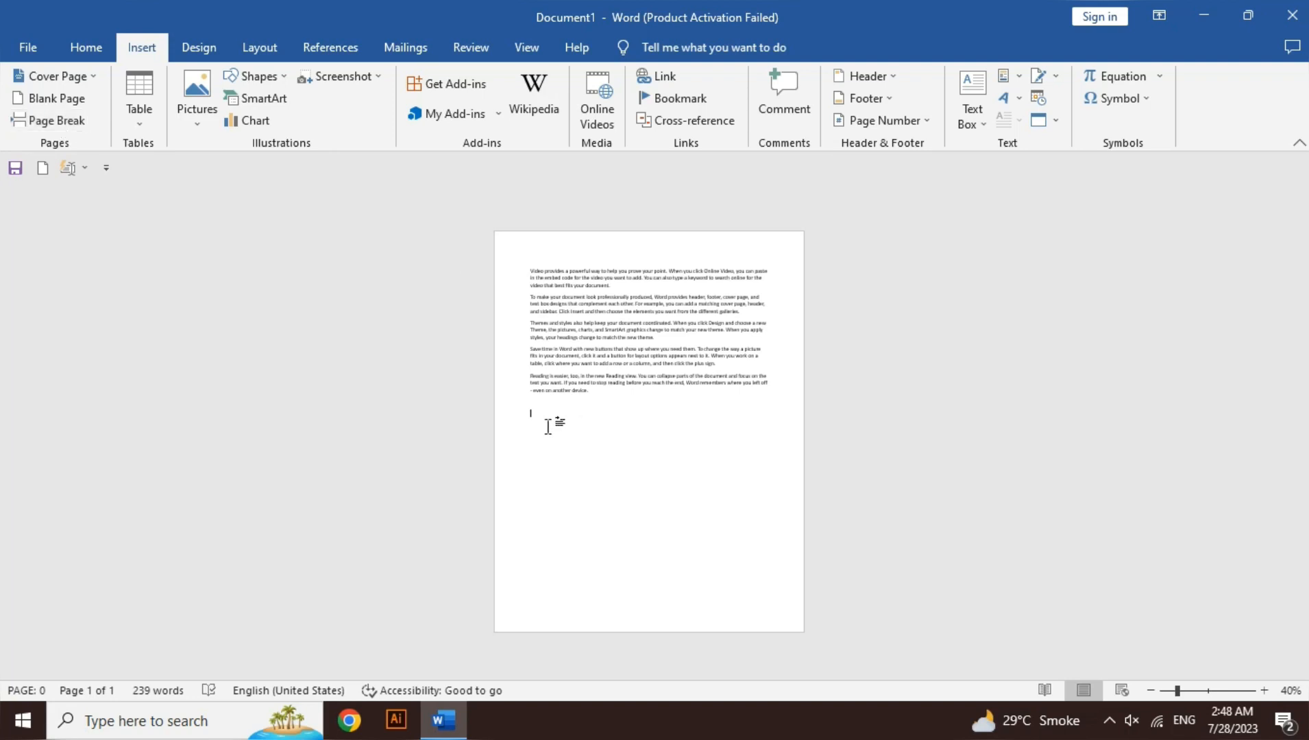
key(ctrl+a)
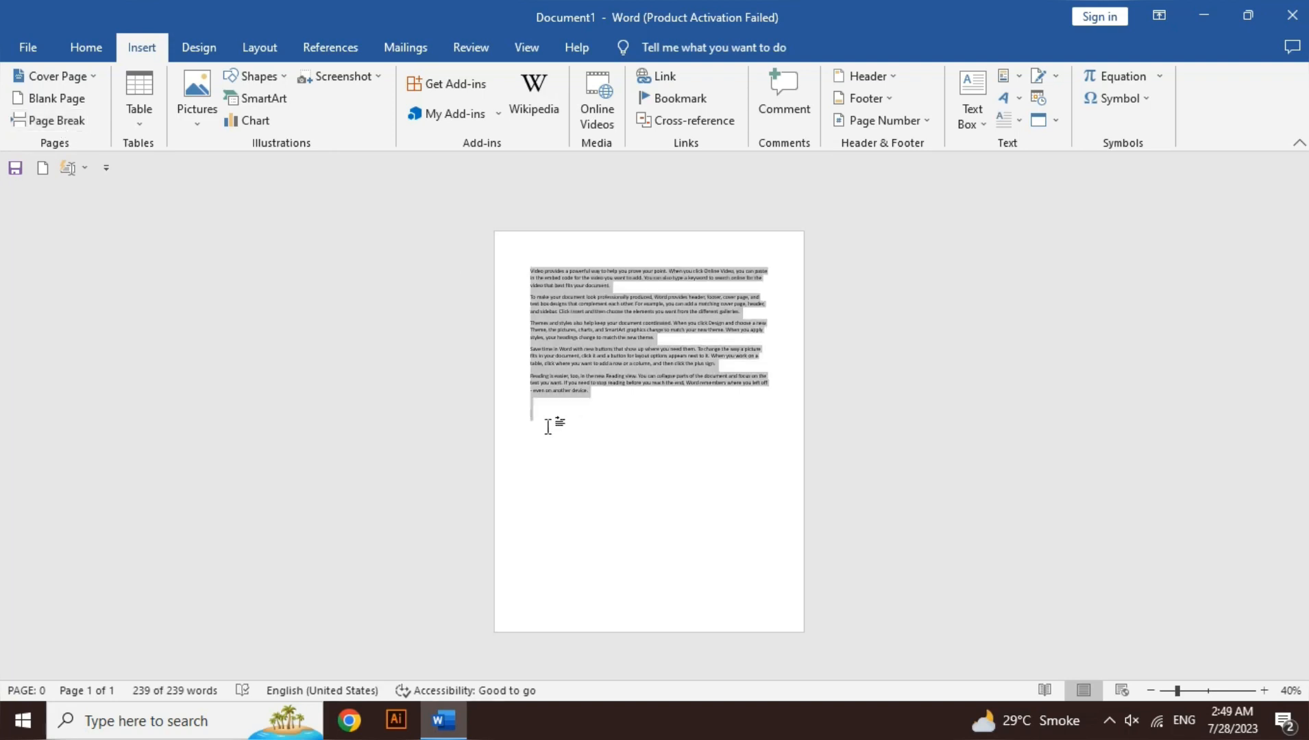
click(1260, 694)
click(1260, 693)
click(1259, 694)
click(1260, 694)
click(1260, 694)
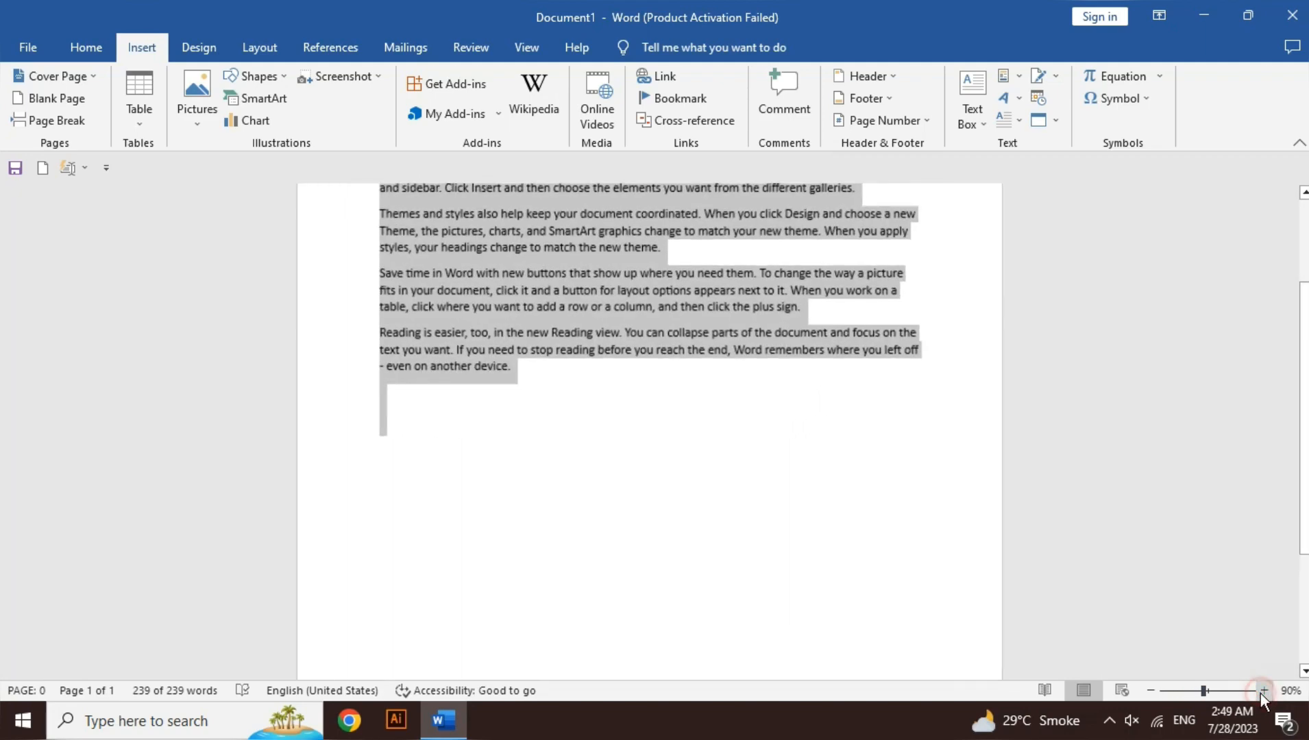
click(1260, 693)
click(851, 500)
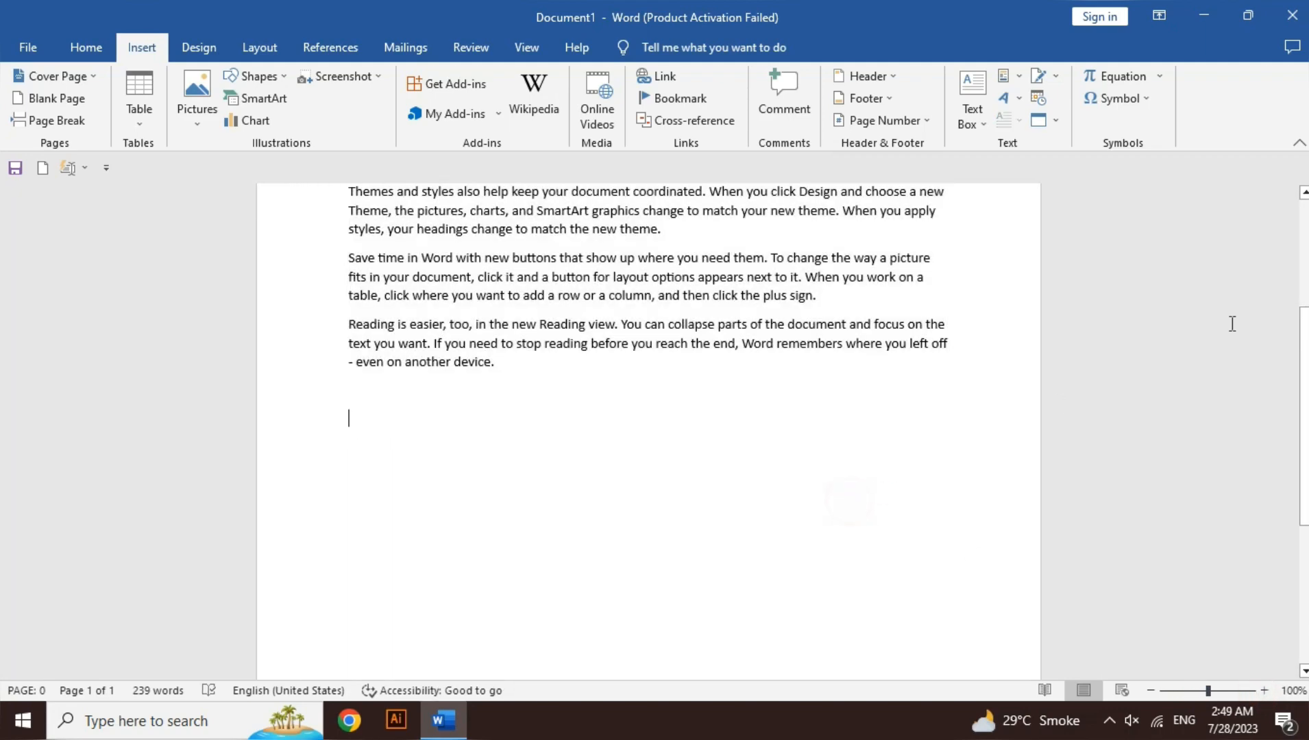
scroll(715, 566, up, 4)
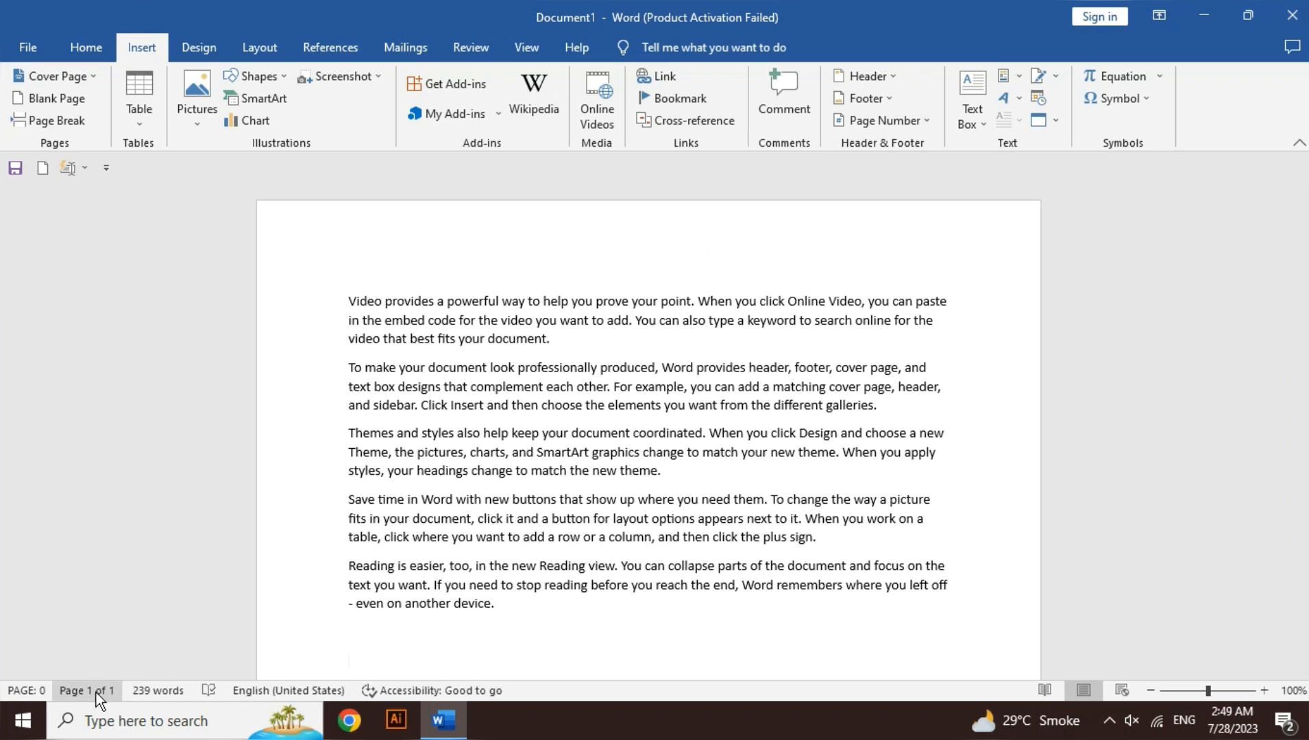
- Try to move the "Themes and styles" paragraph down with empty lines, and remove those lines
drag(542, 612, 341, 300)
click(342, 300)
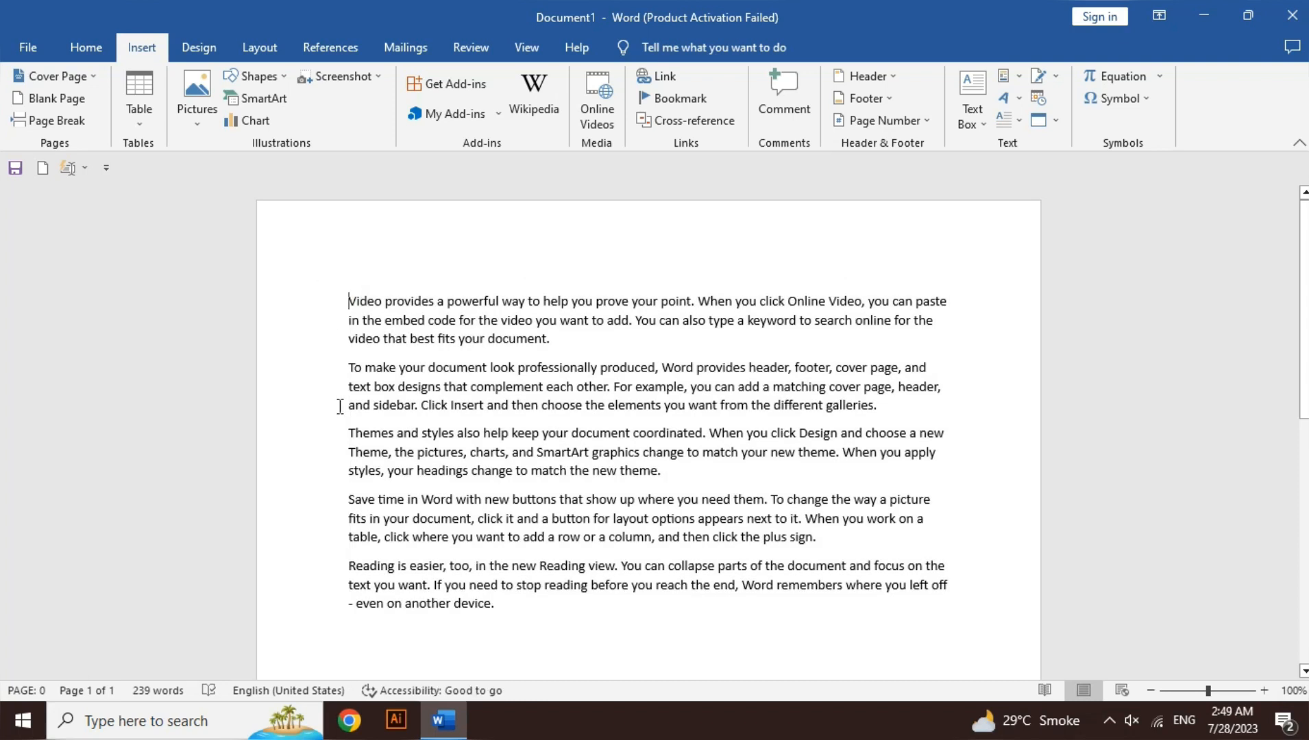
drag(341, 405, 329, 306)
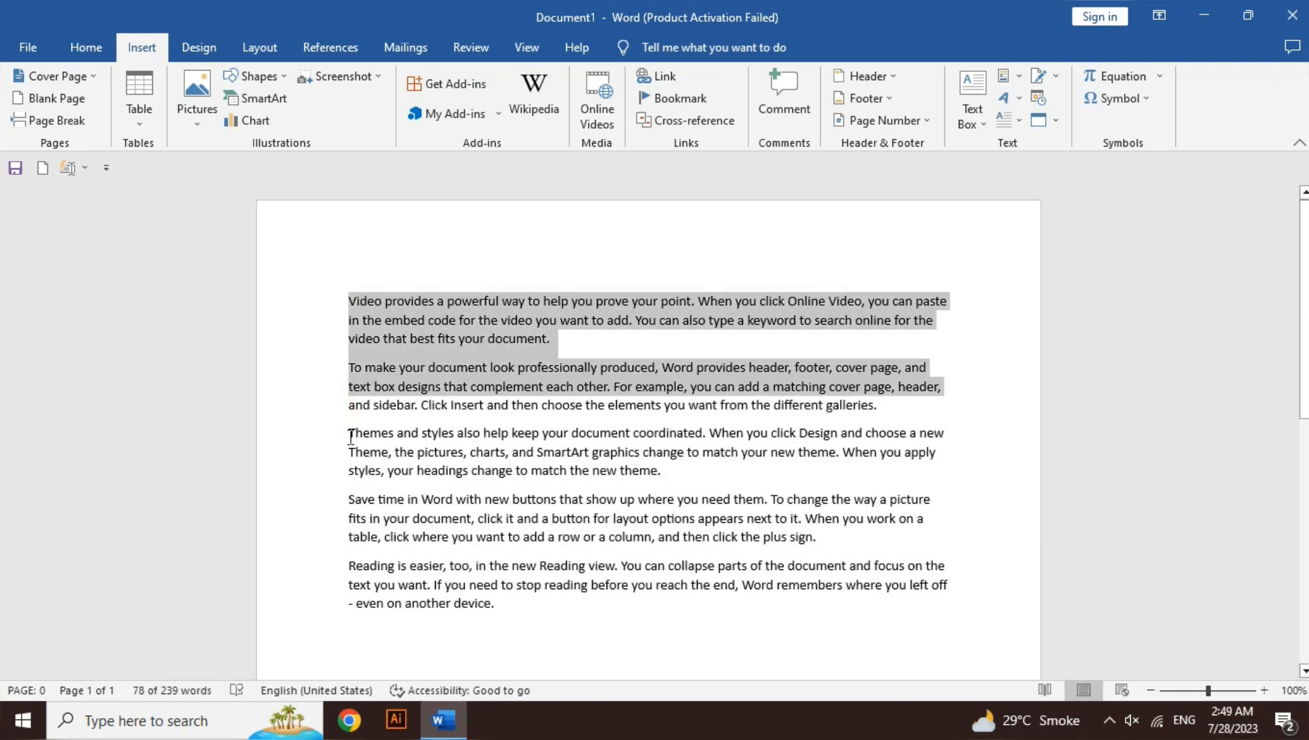
drag(349, 433, 532, 616)
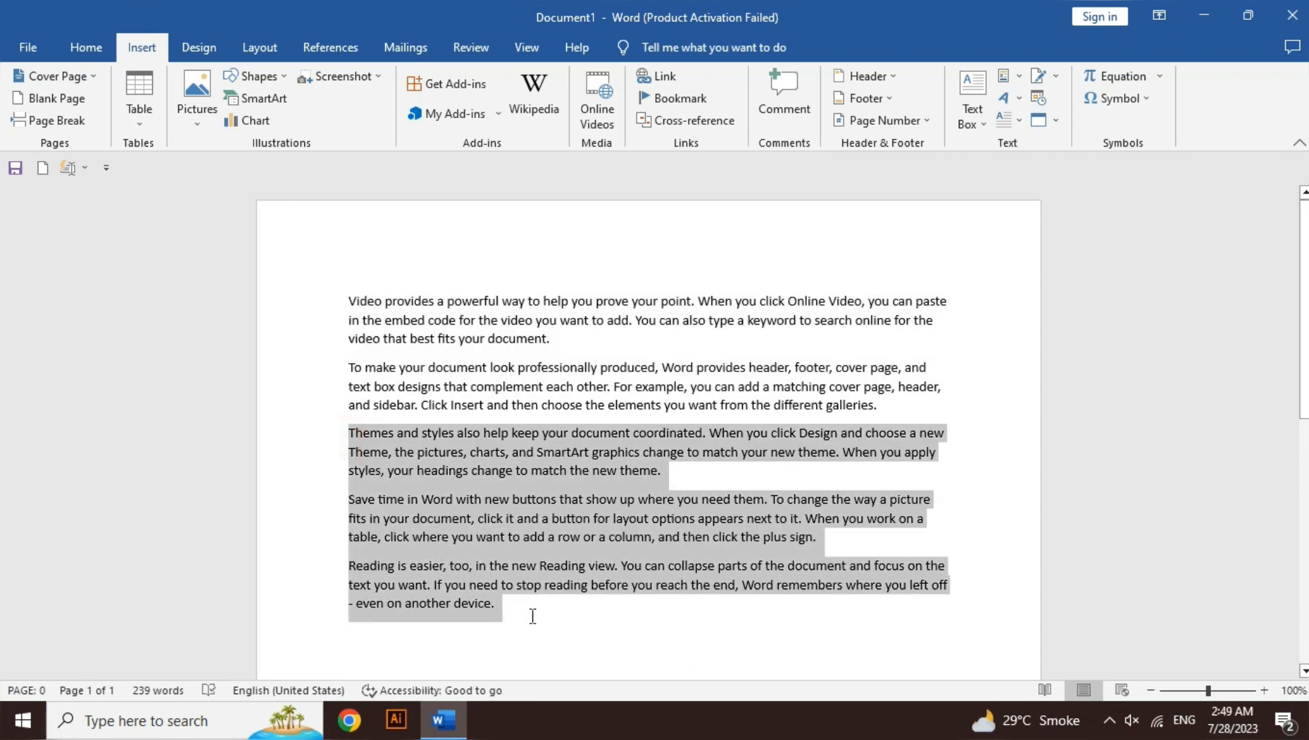
click(347, 438)
key(Return)
key(Return)
key(Return)
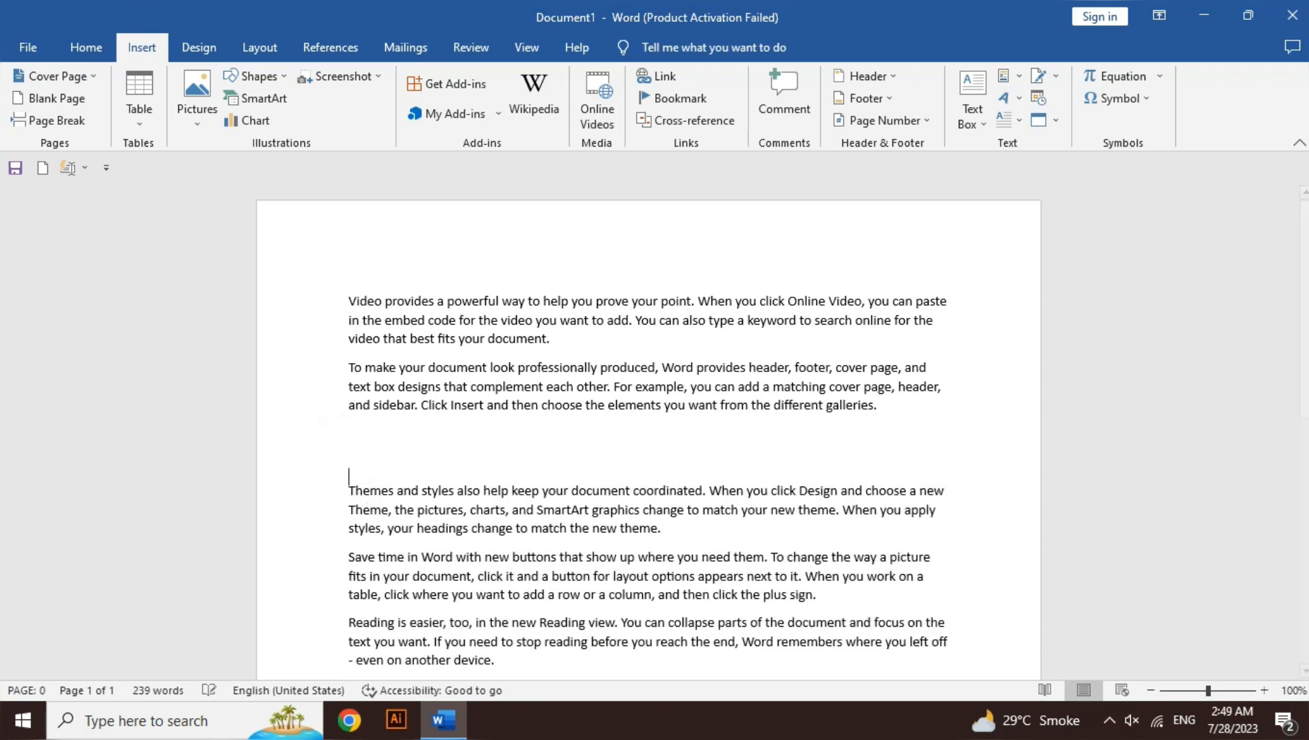
key(Return)
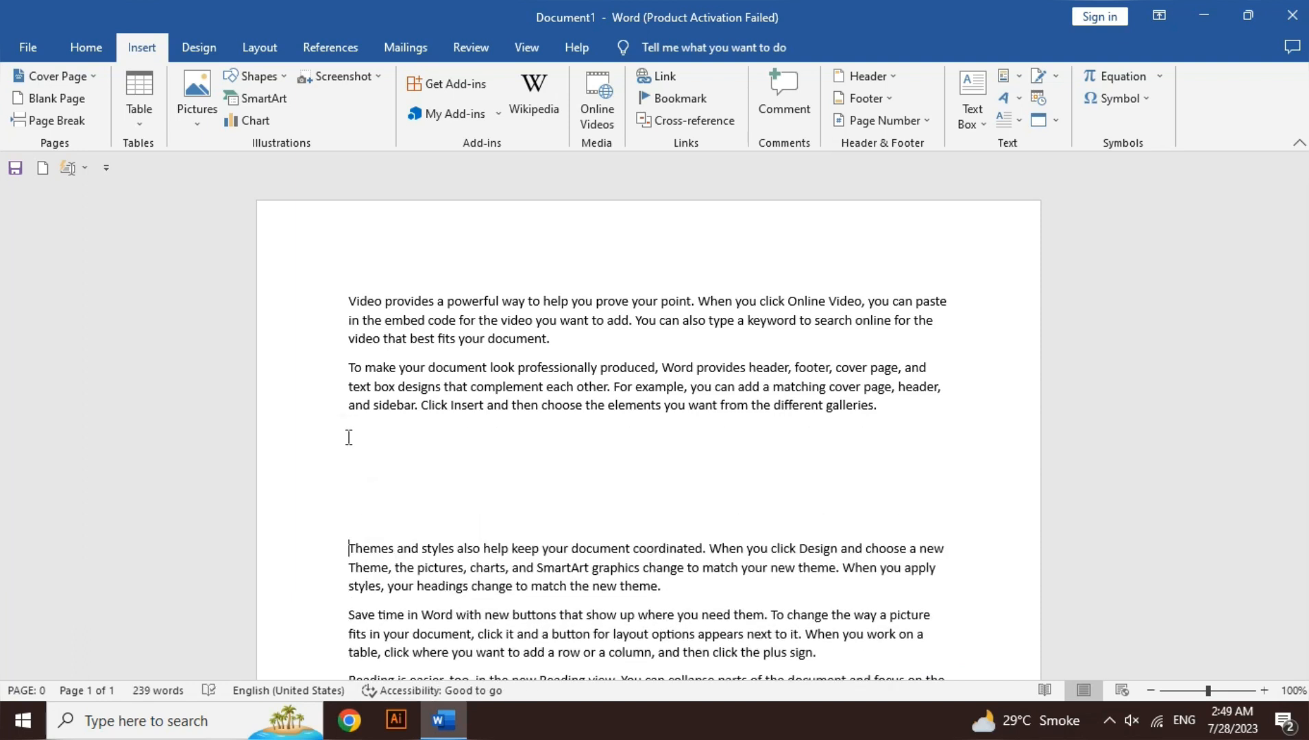
key(BackSpace)
key(BackSpace)
key(BackSpace)
key(BackSpace)
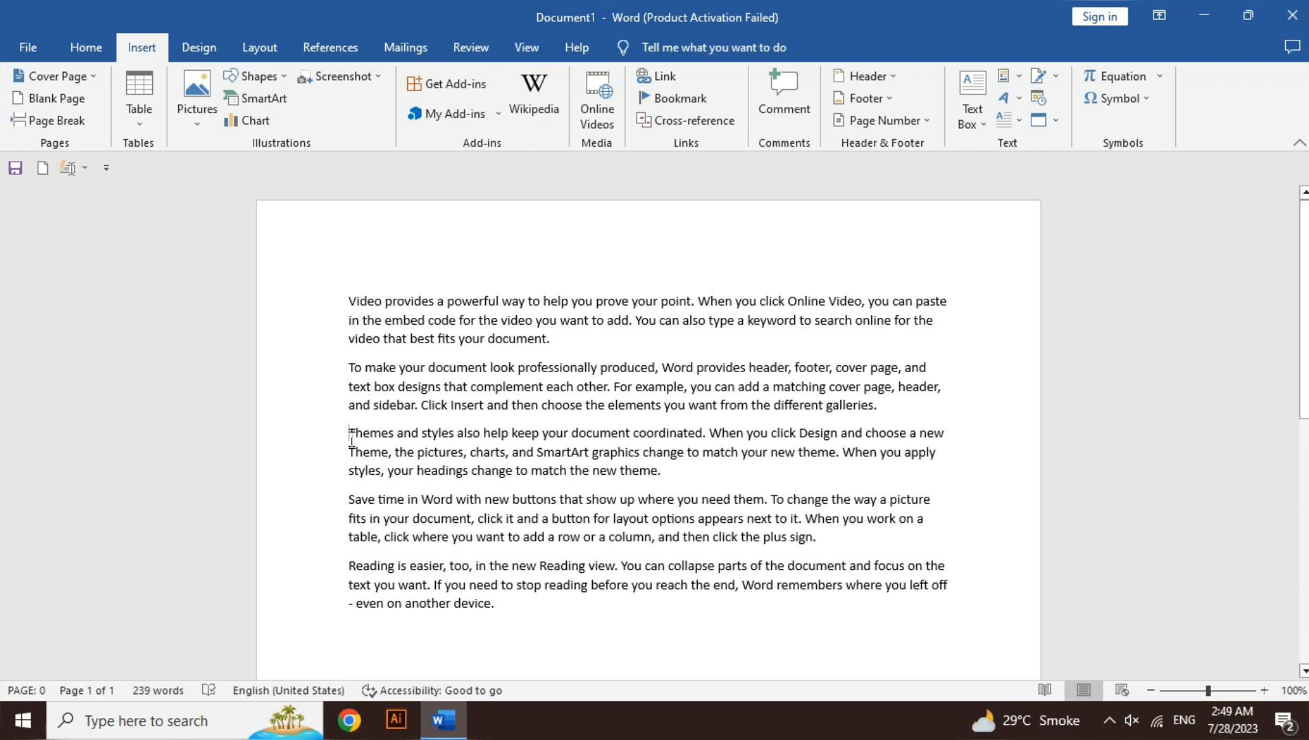
- Insert a page break before the "Themes and styles" paragraph, check the second page, and remove the break
click(42, 121)
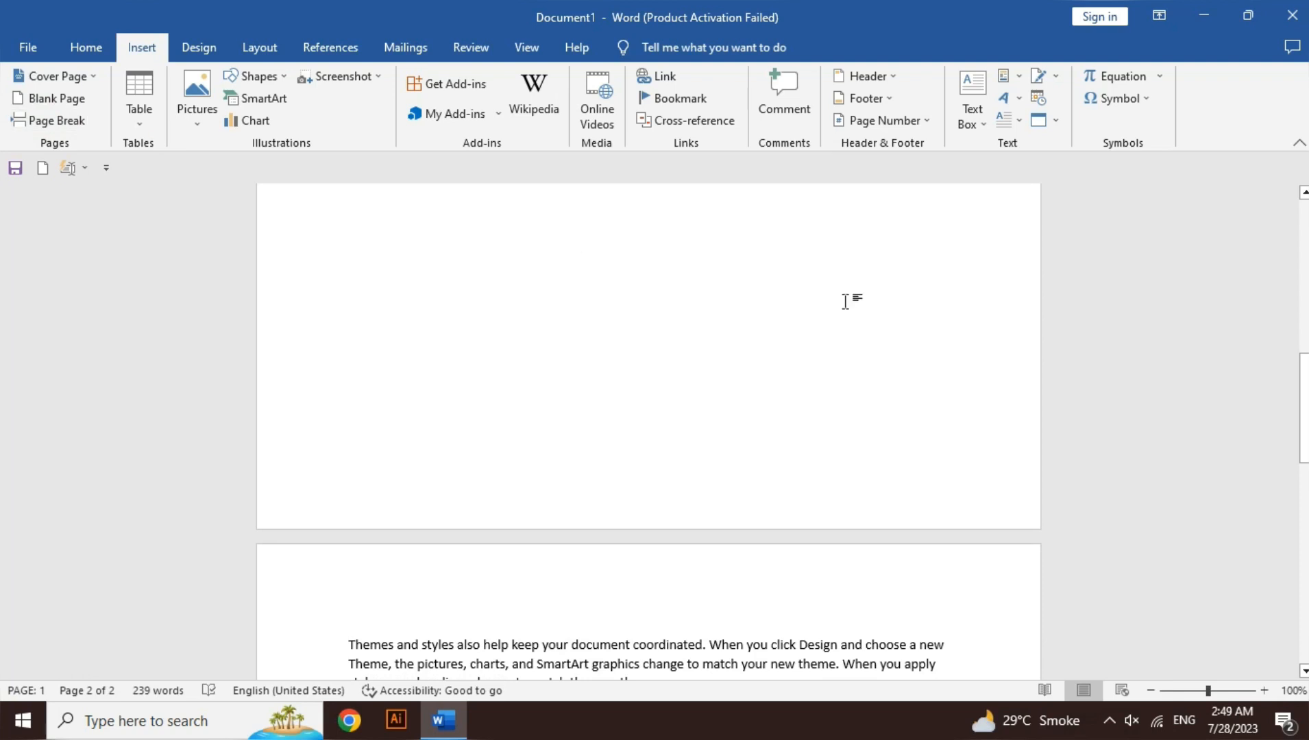
drag(1304, 405, 1304, 492)
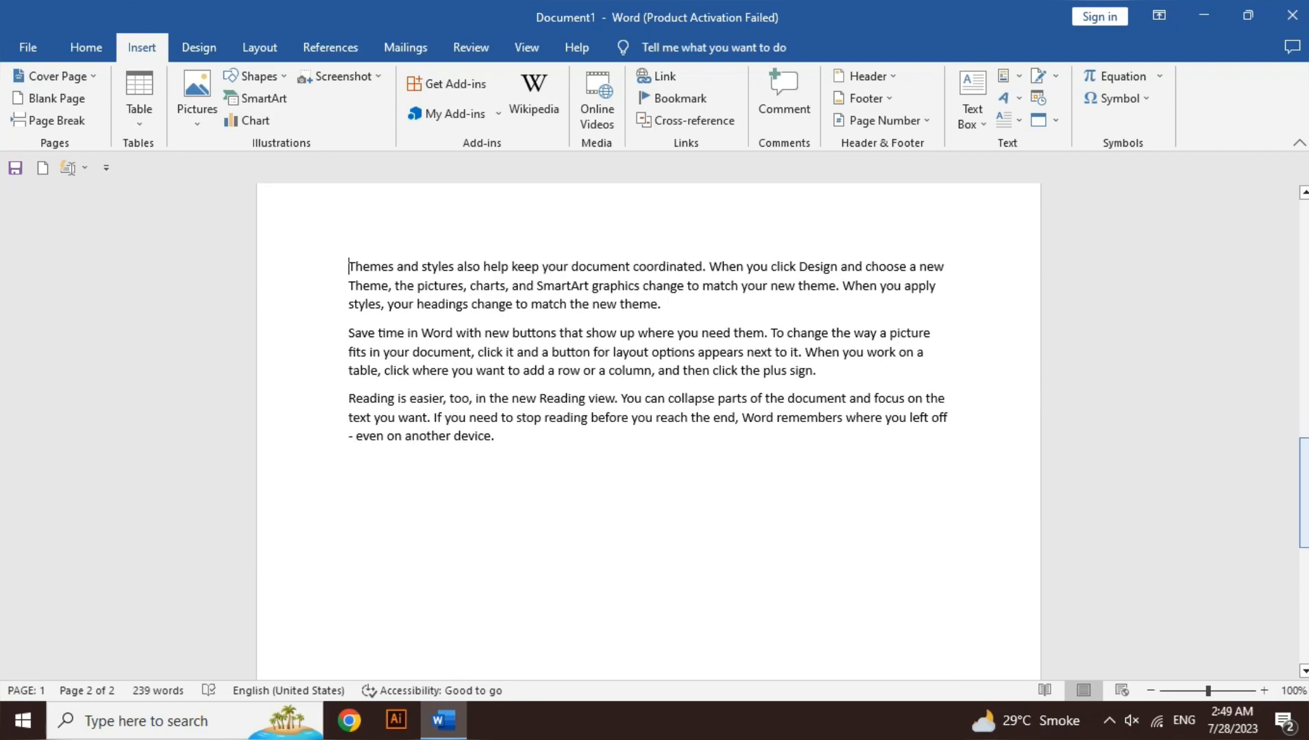
key(BackSpace)
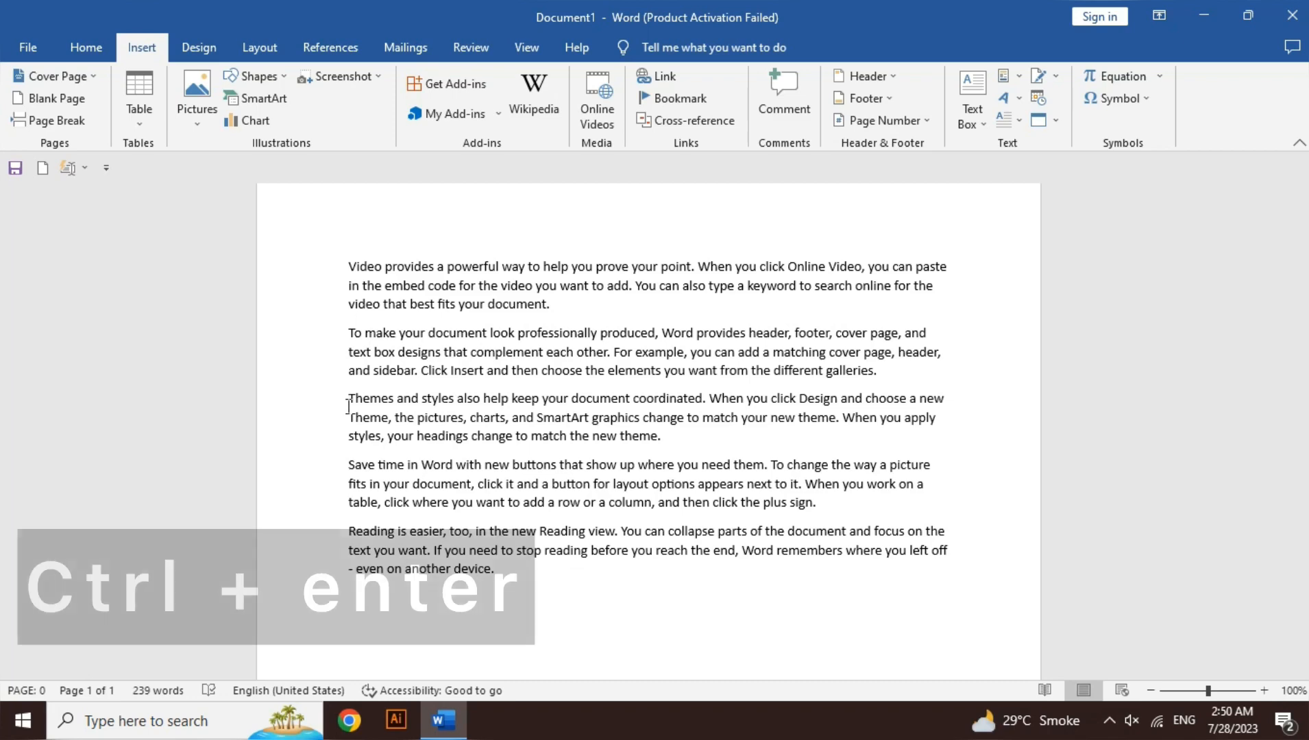
- Insert page breaks before the "Themes and styles" paragraph and before the "Reading is easier" paragraph
key(ctrl+Return)
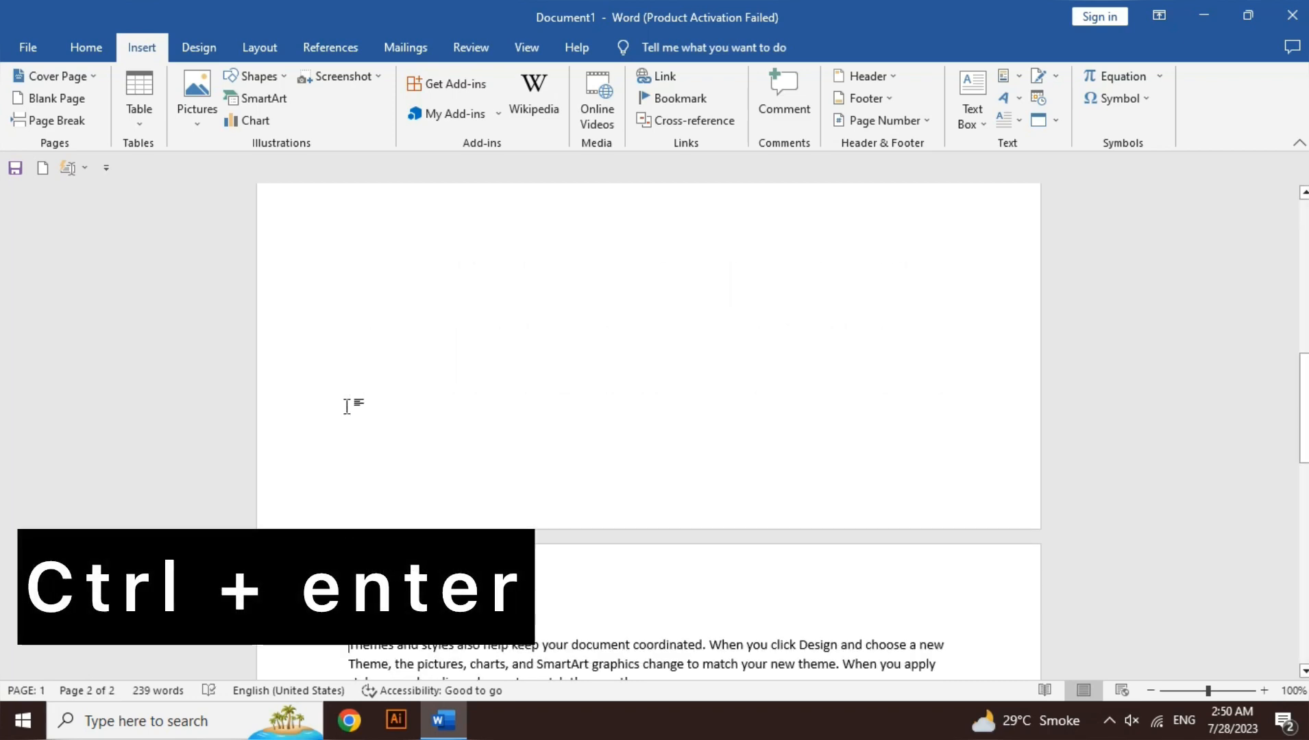
drag(1303, 396, 1301, 472)
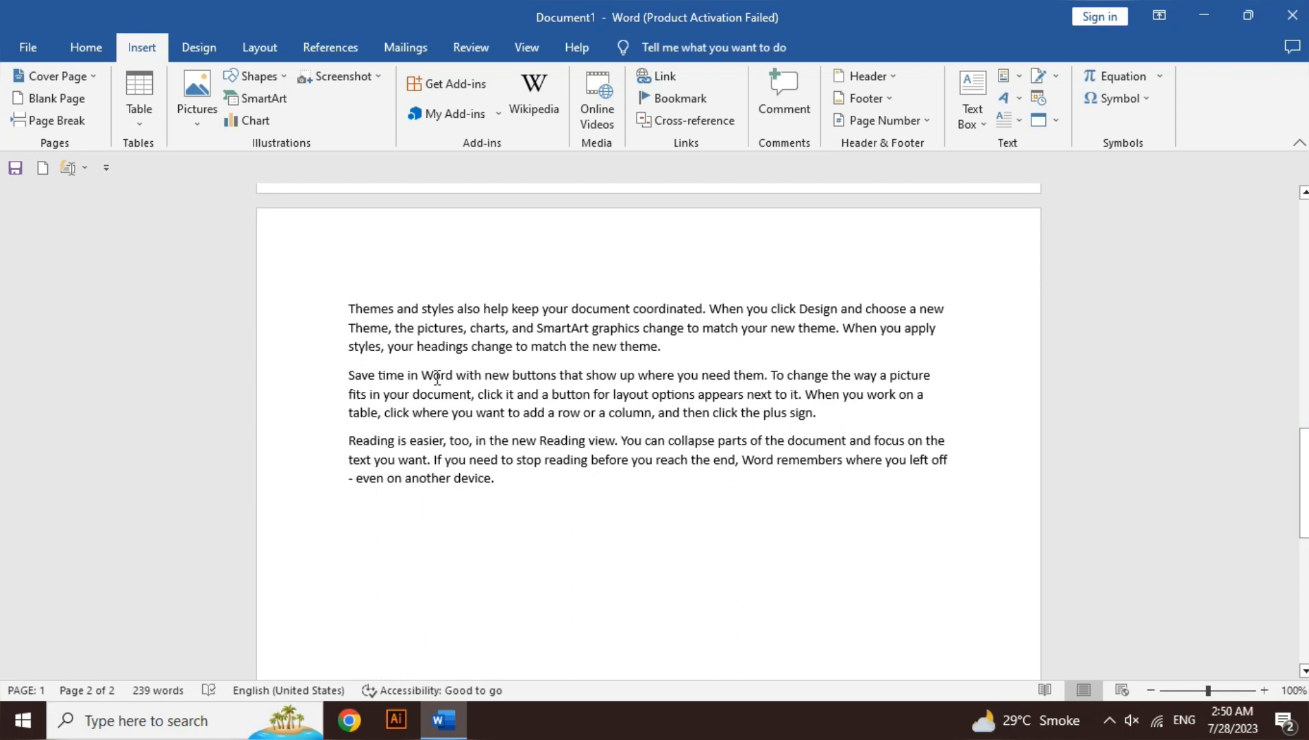
click(351, 440)
click(351, 440)
key(ctrl+Return)
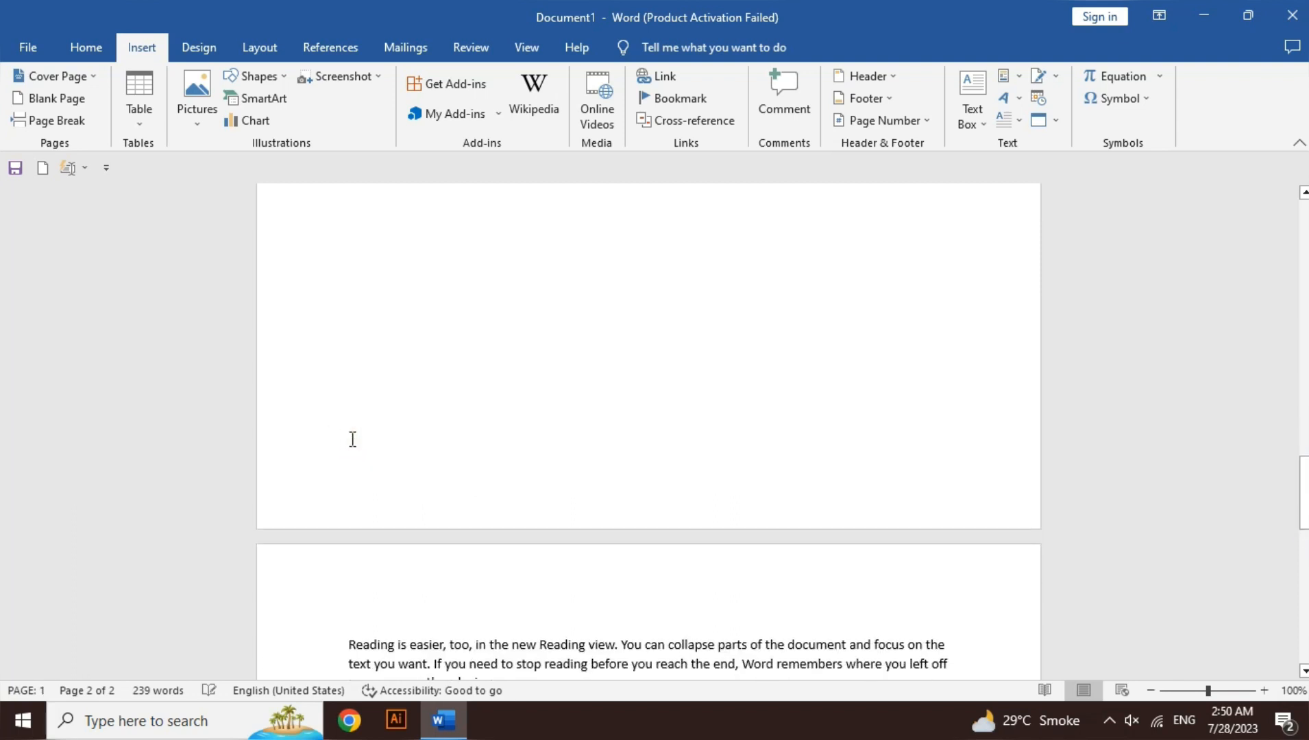
drag(1305, 495, 1304, 534)
- Delete the entire document content, including the page breaks
double_click(522, 375)
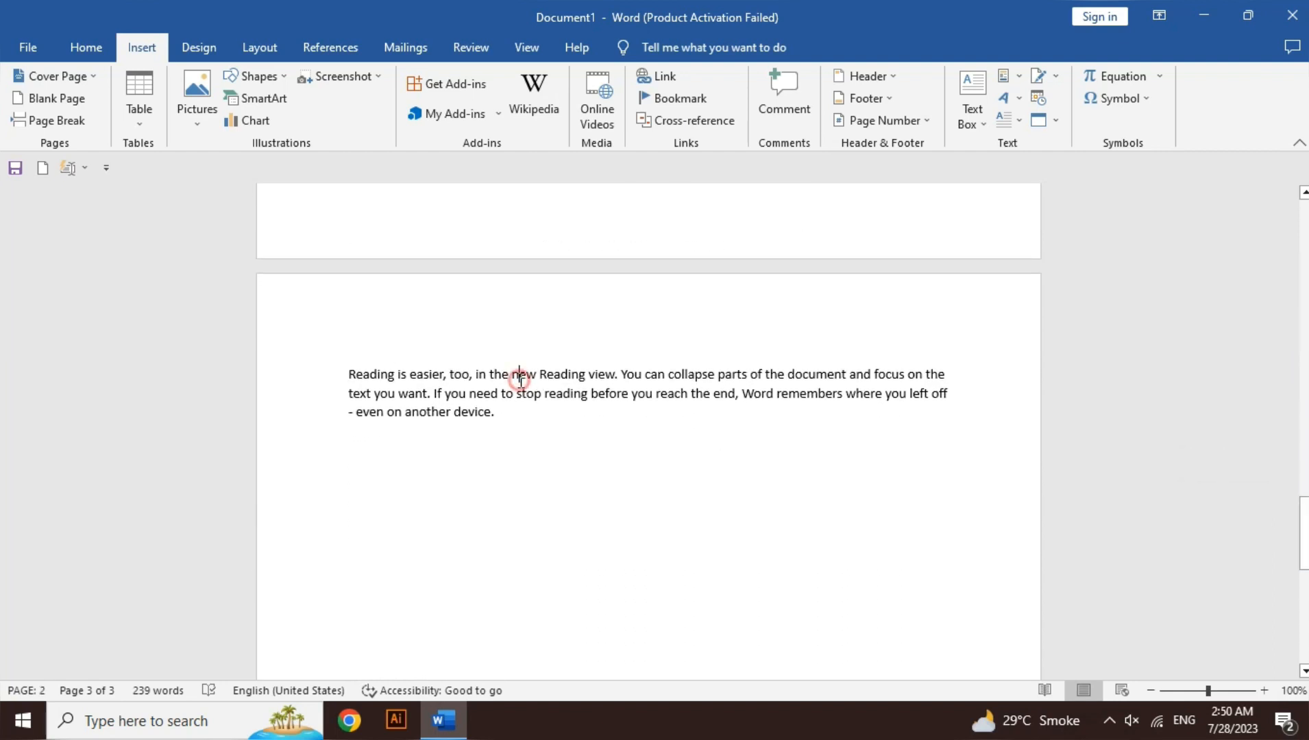
click(492, 425)
key(ctrl+a)
key(Delete)
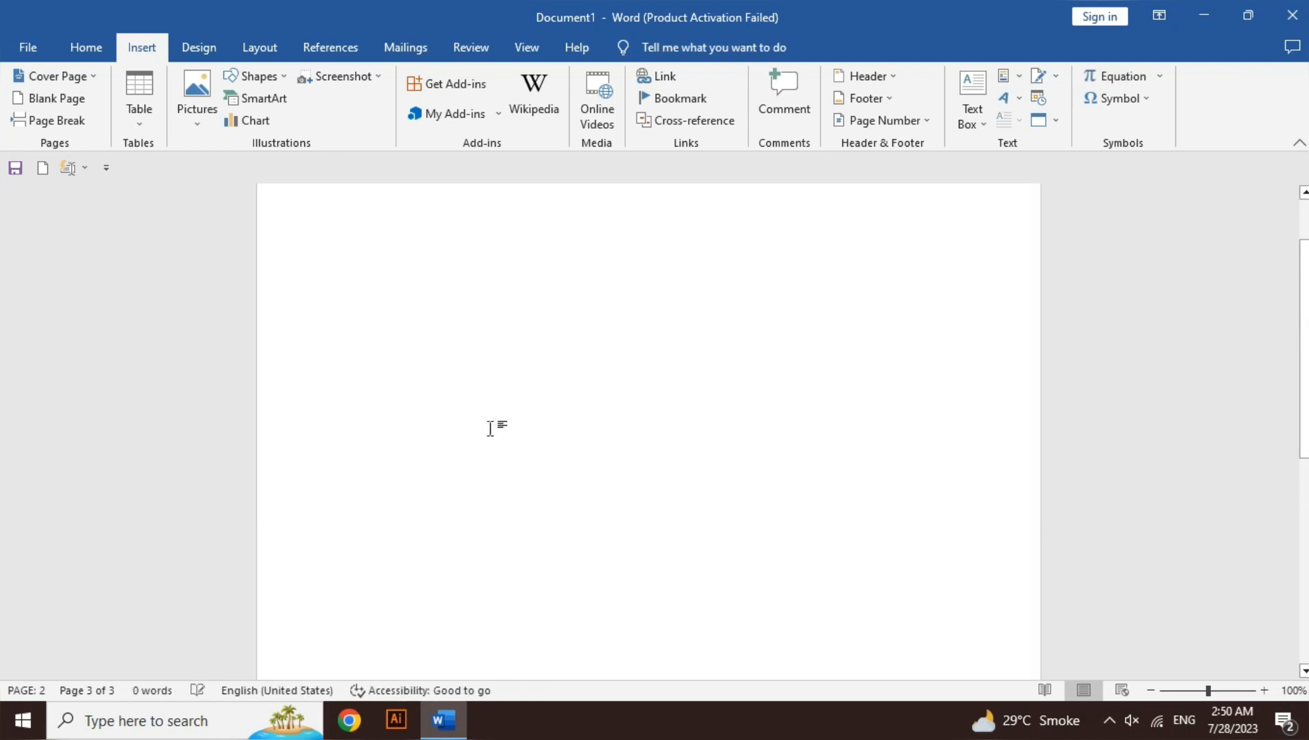
click(84, 122)
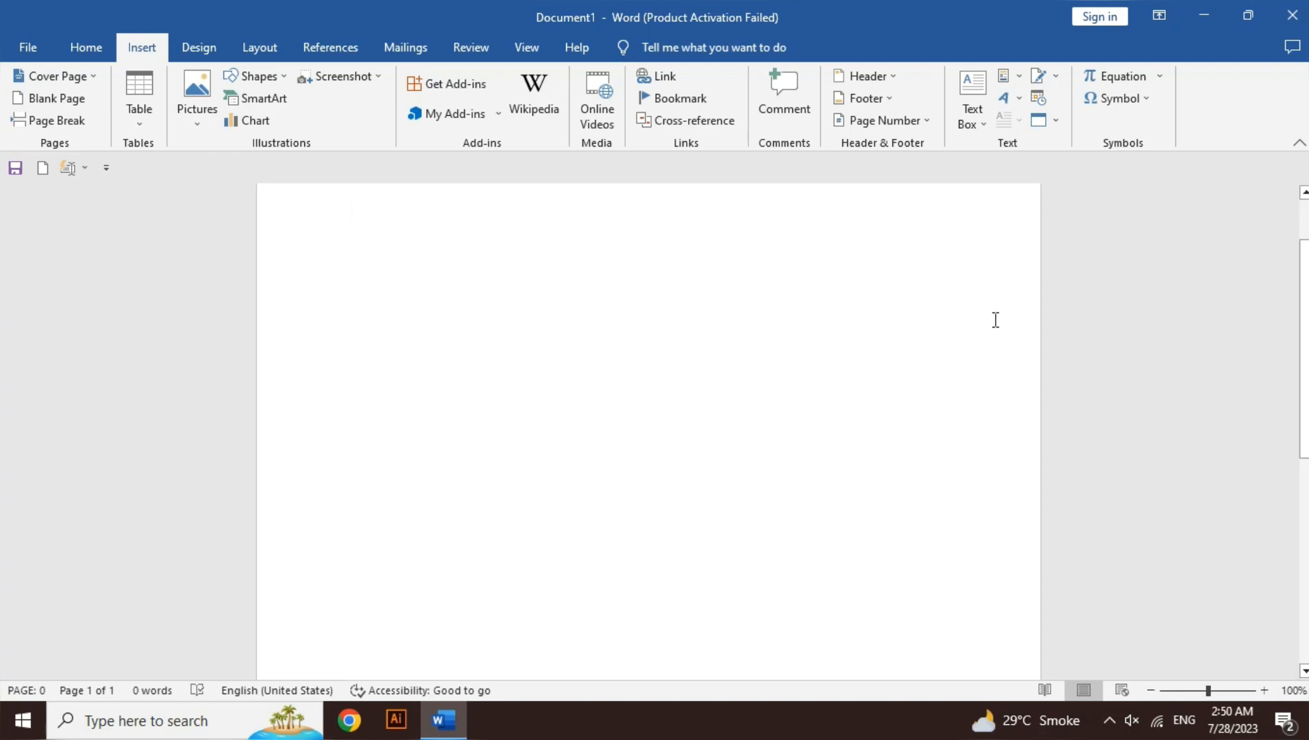
- Browse the add-ins offered in the Office Add-ins store and close it
click(457, 85)
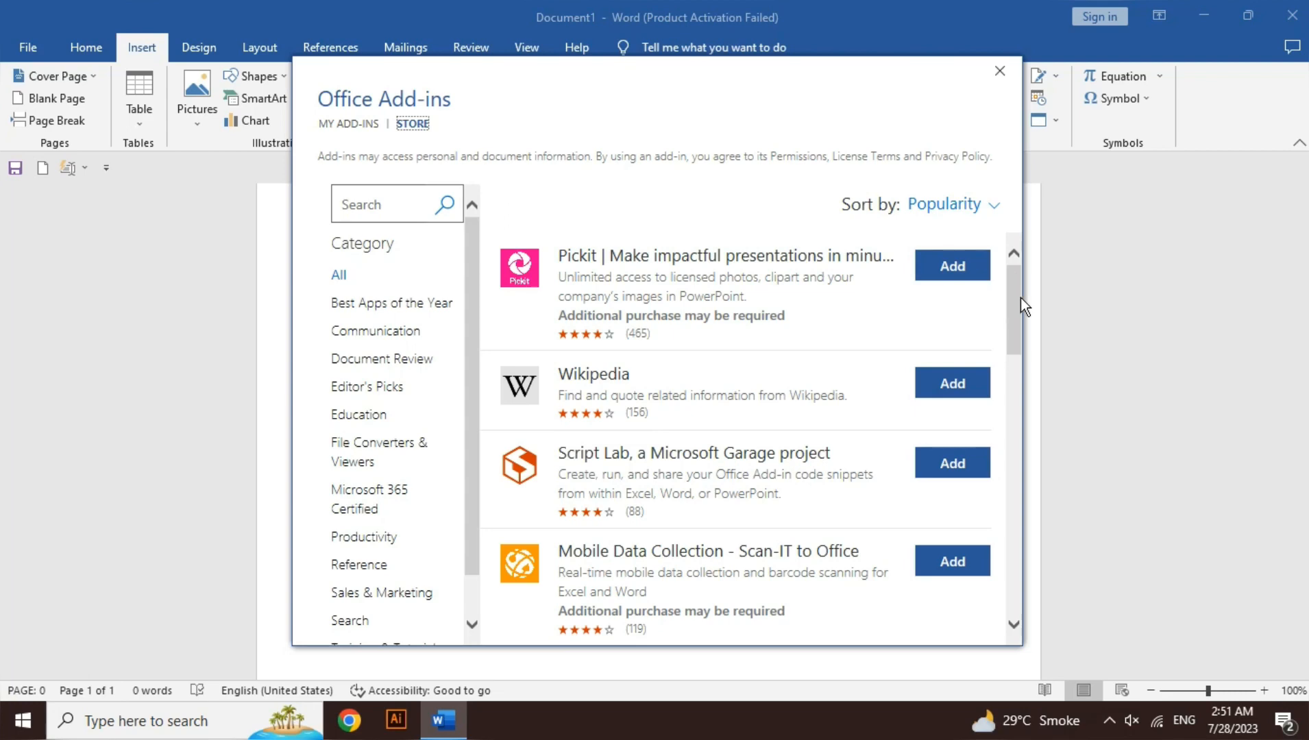
drag(1021, 298, 1000, 395)
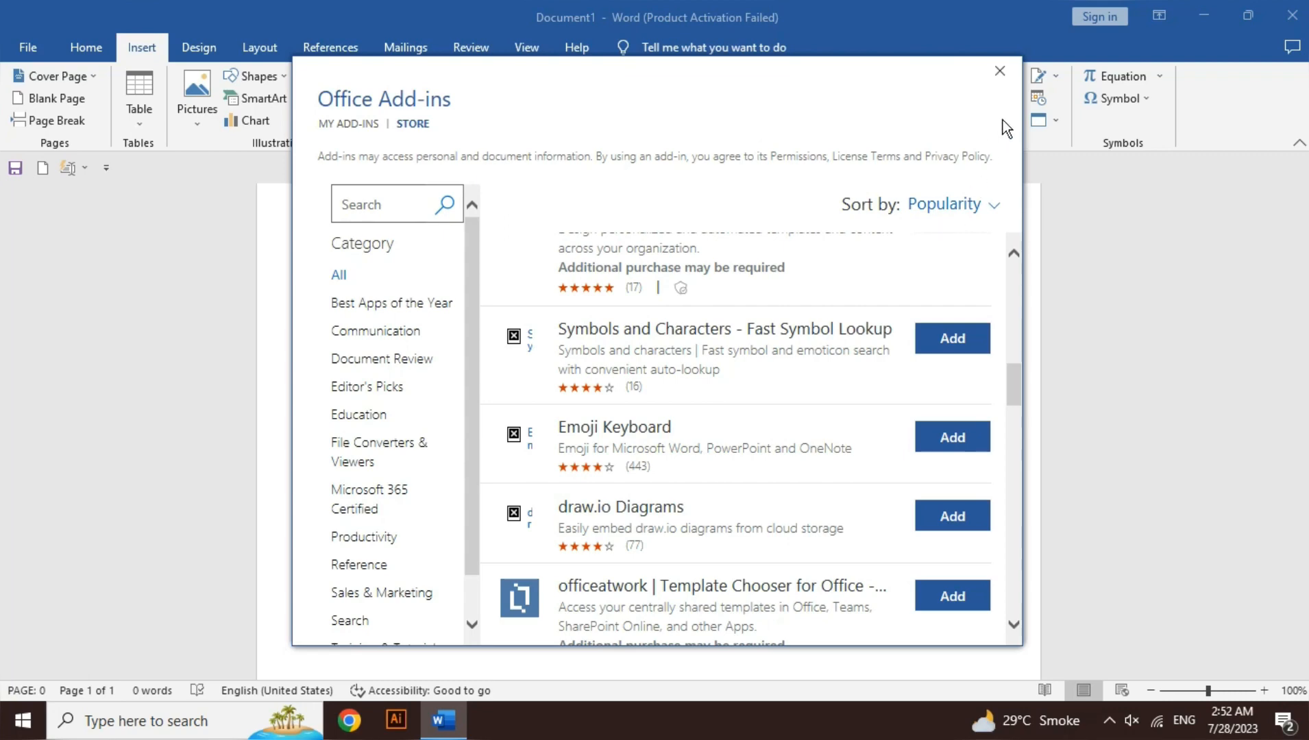
click(1000, 71)
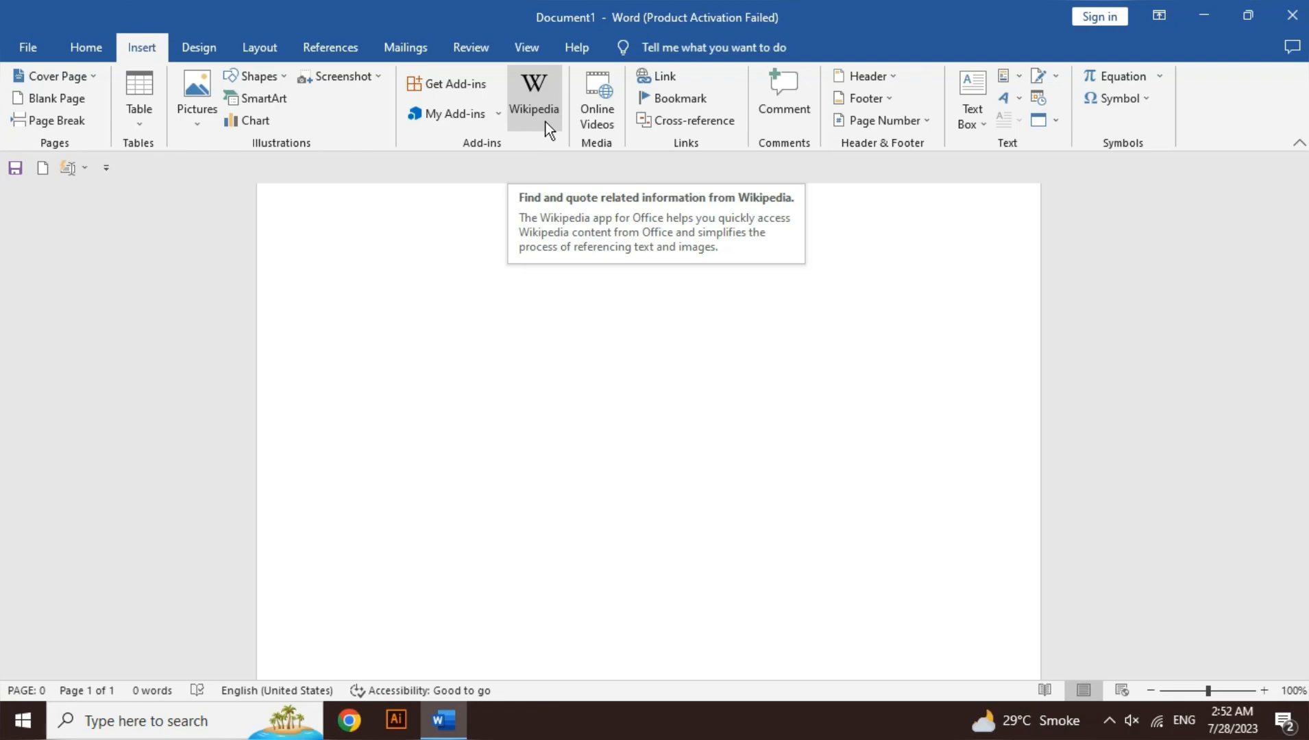
- Try to start the Wikipedia add-in by accepting its terms and updating it, and close its pane
click(549, 130)
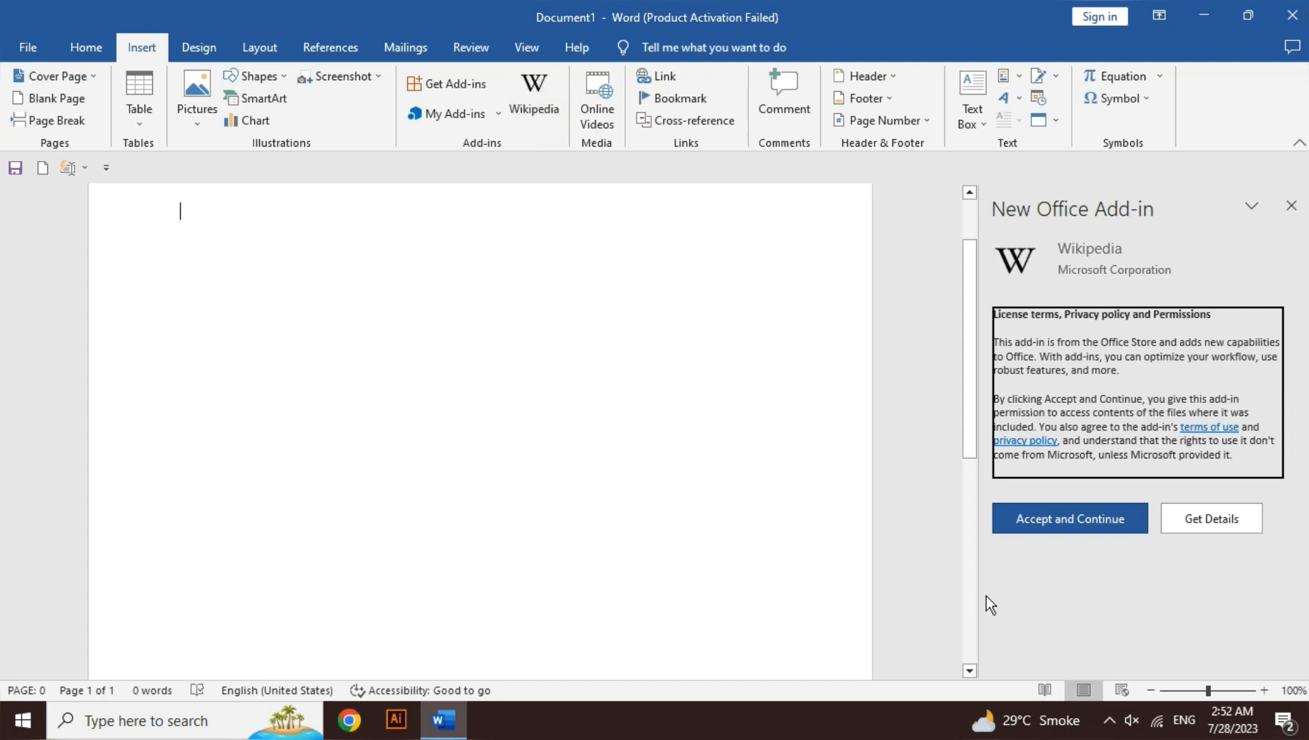
click(1097, 527)
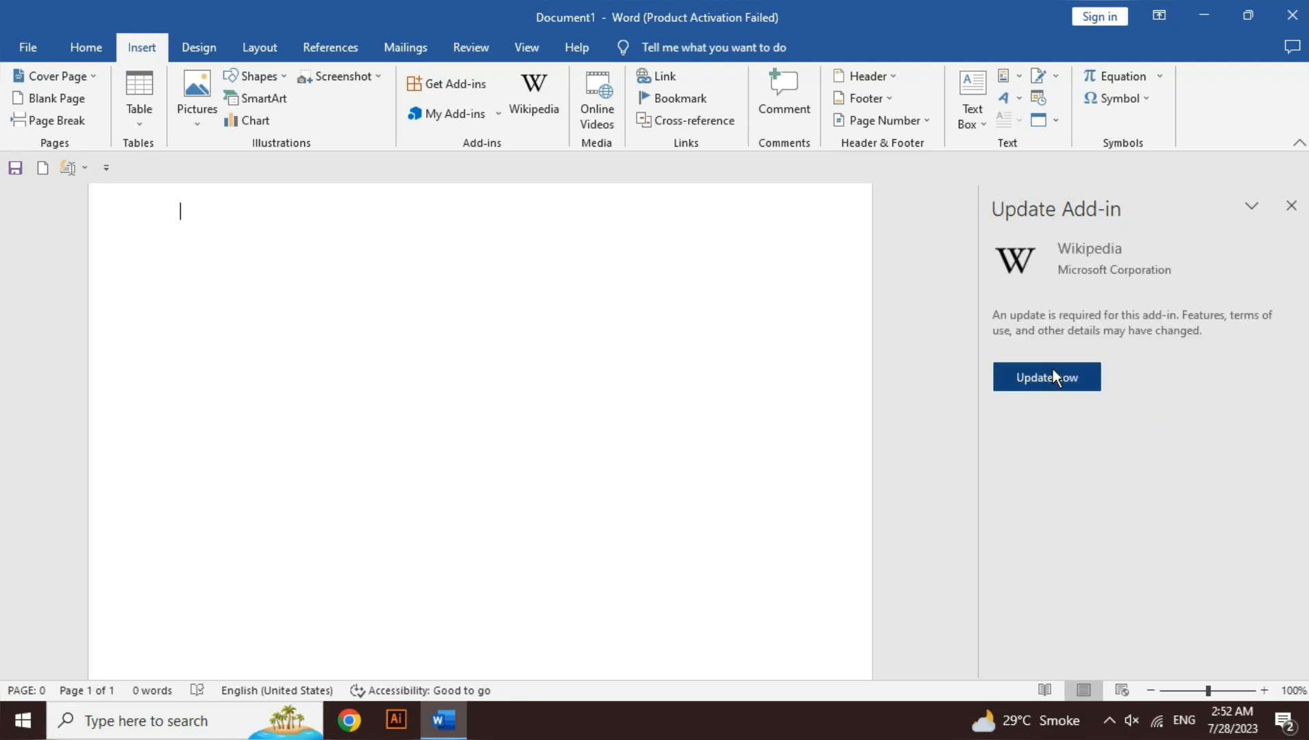
click(1053, 375)
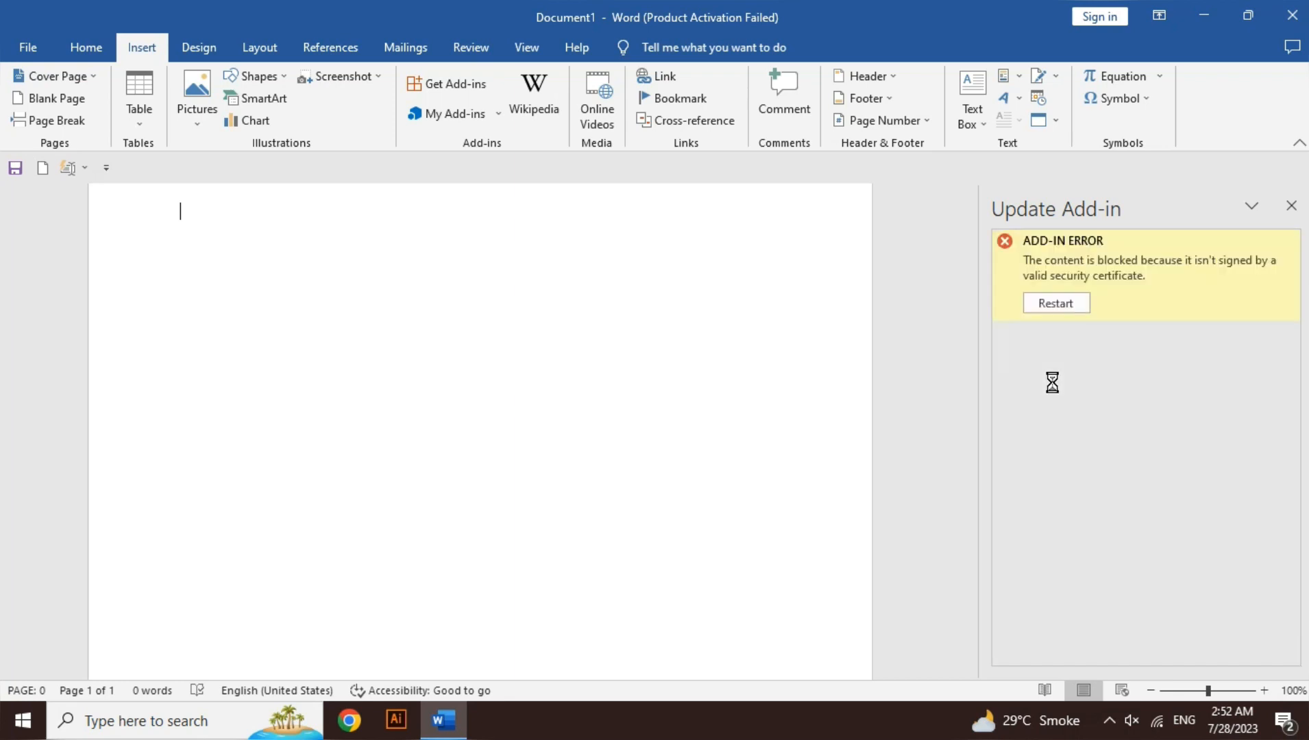
click(1291, 206)
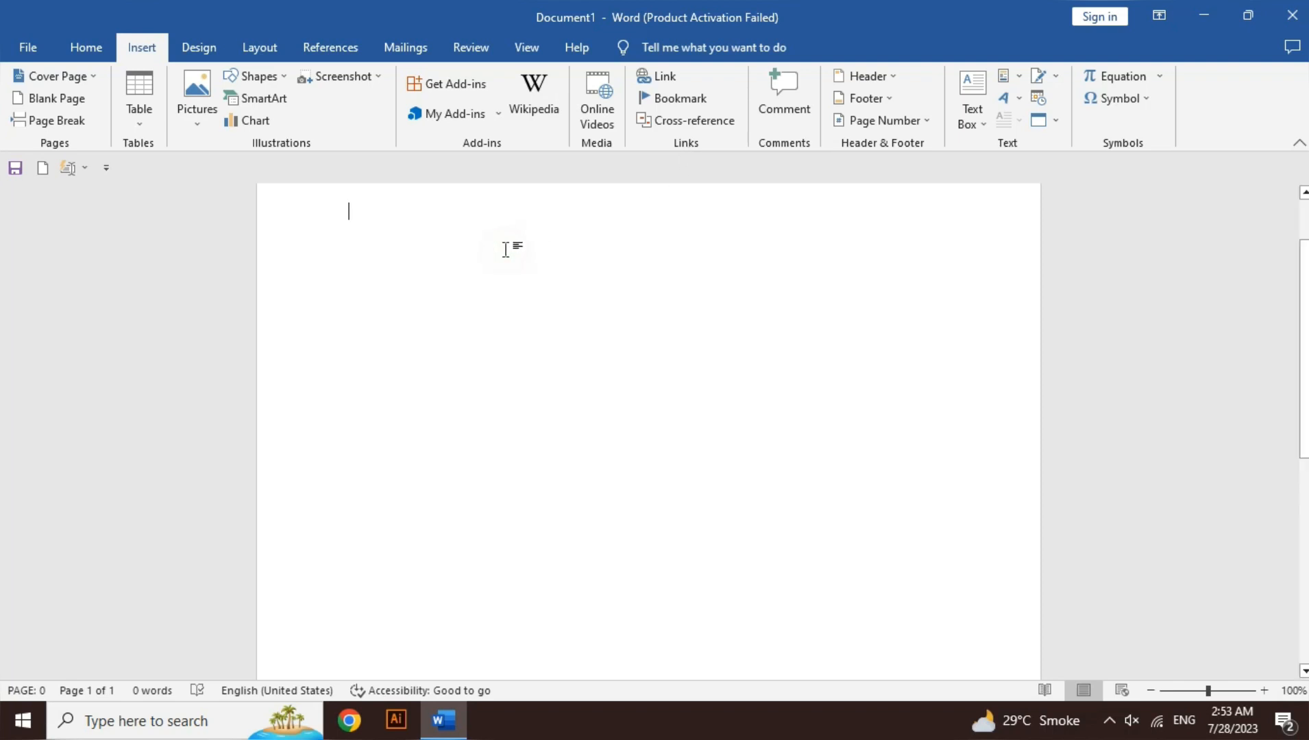
- Generate two sample paragraphs with the =rand(2) function
text(=rand())
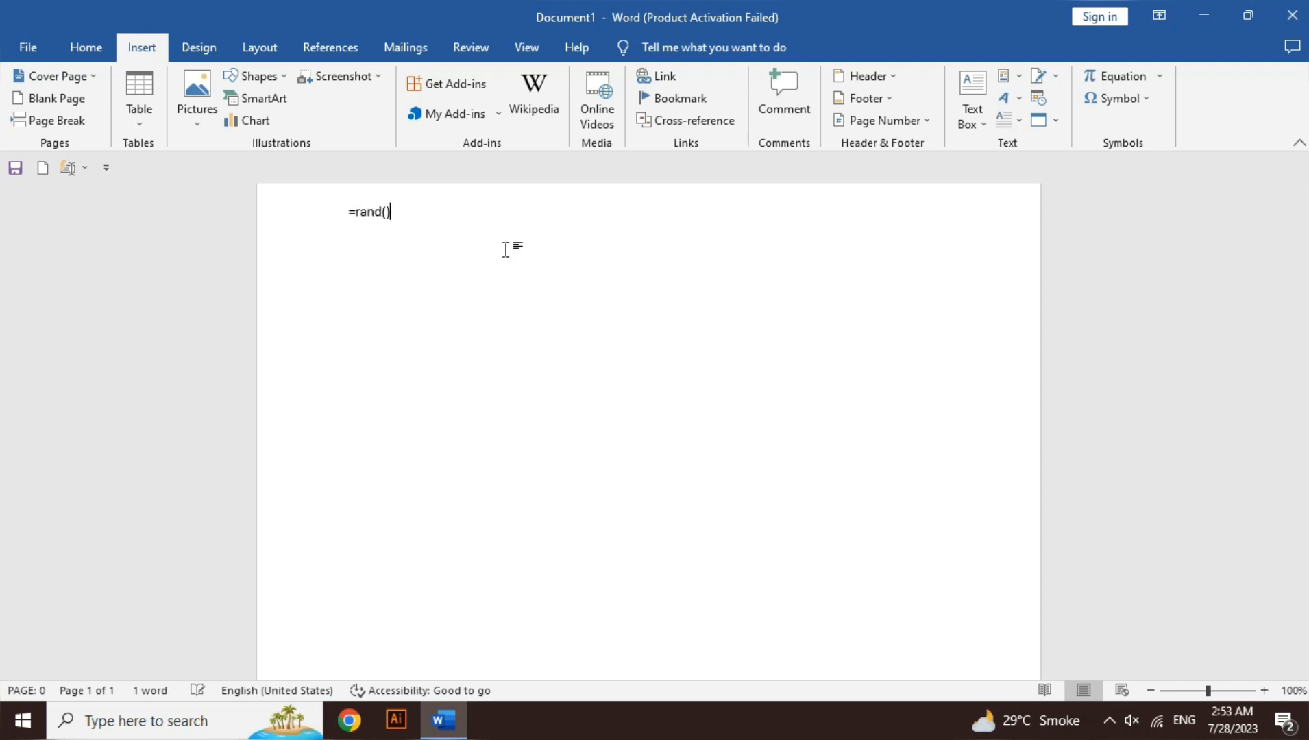
key(Left)
text(2)
key(Return)
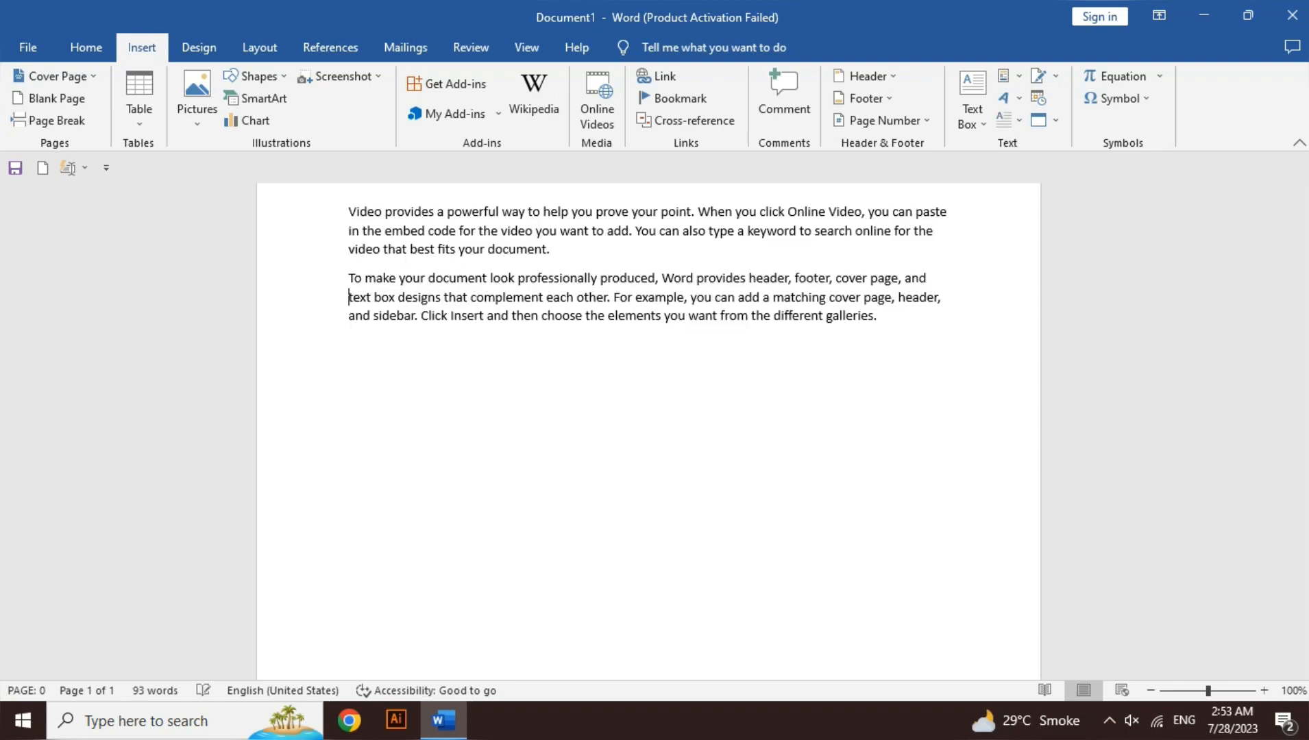
- Insert a hyperlink on the first word, "Video", pointing to the existing file home tab shortkeys in the Documents folder
key(Up)
key(ctrl+shift+Right)
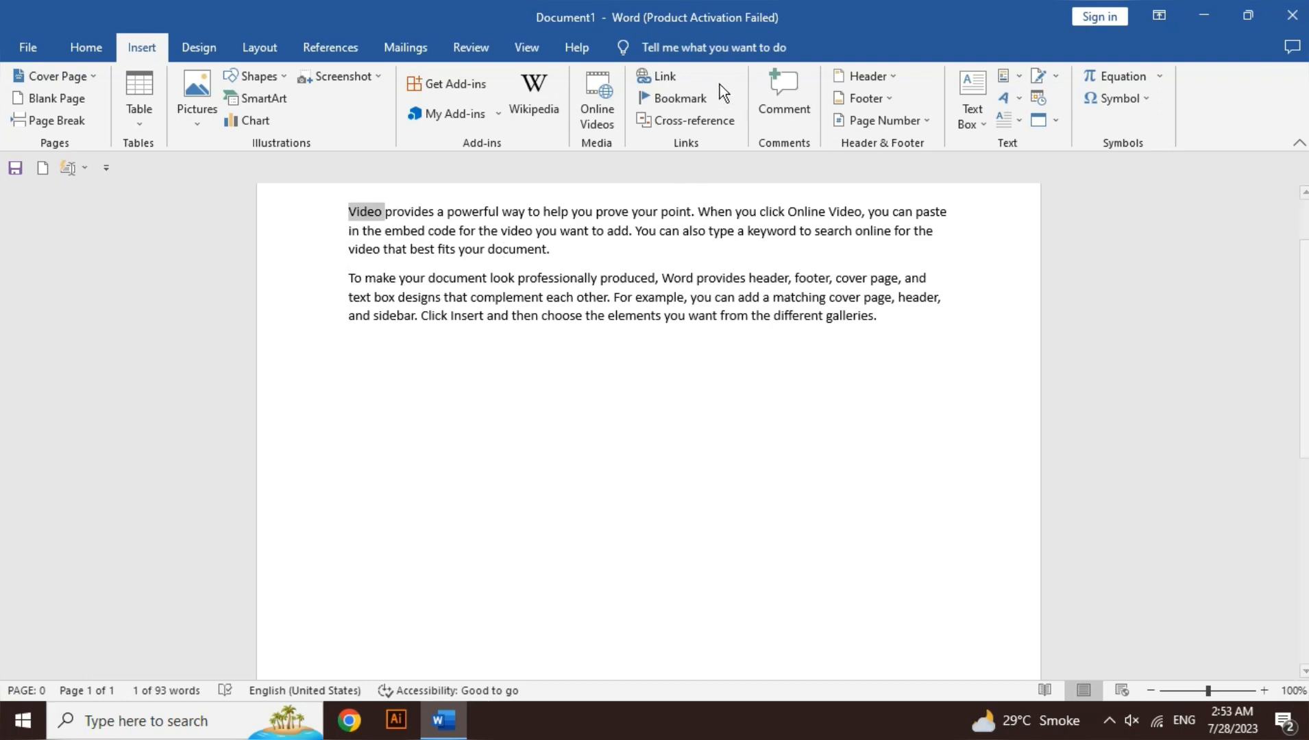
click(673, 75)
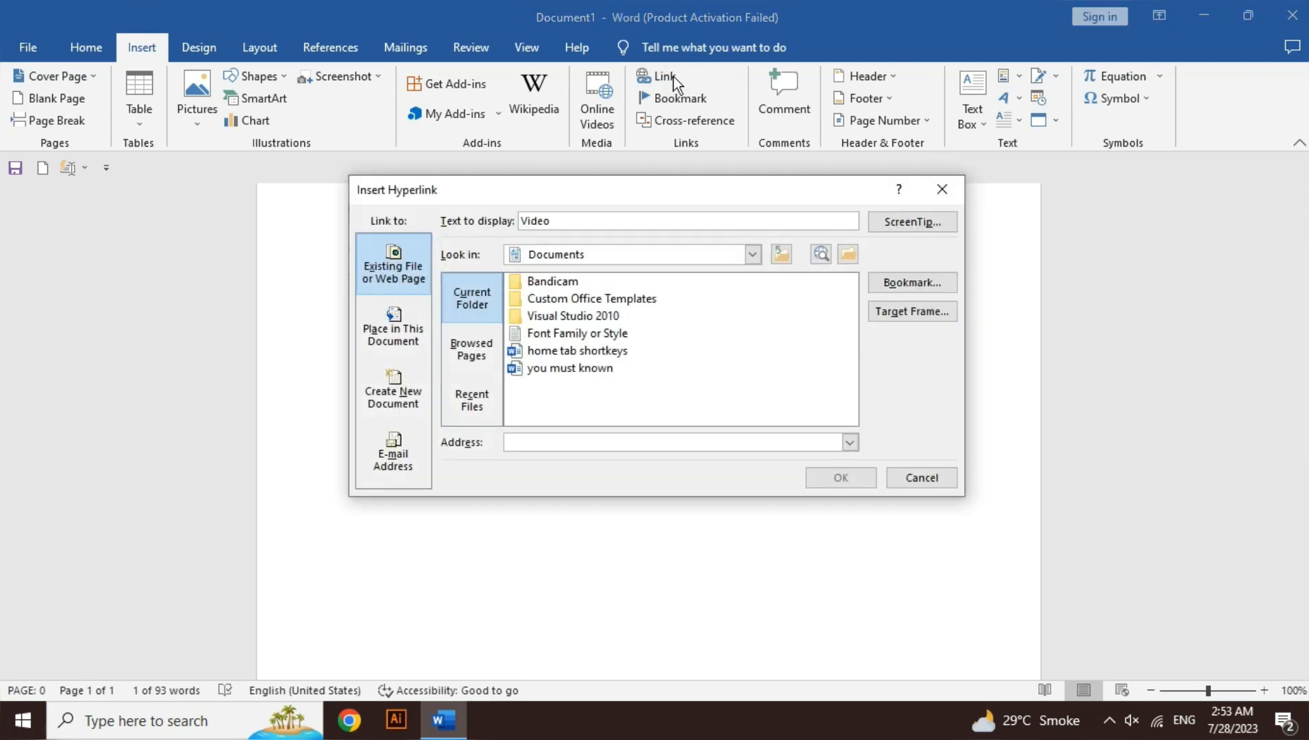
click(959, 188)
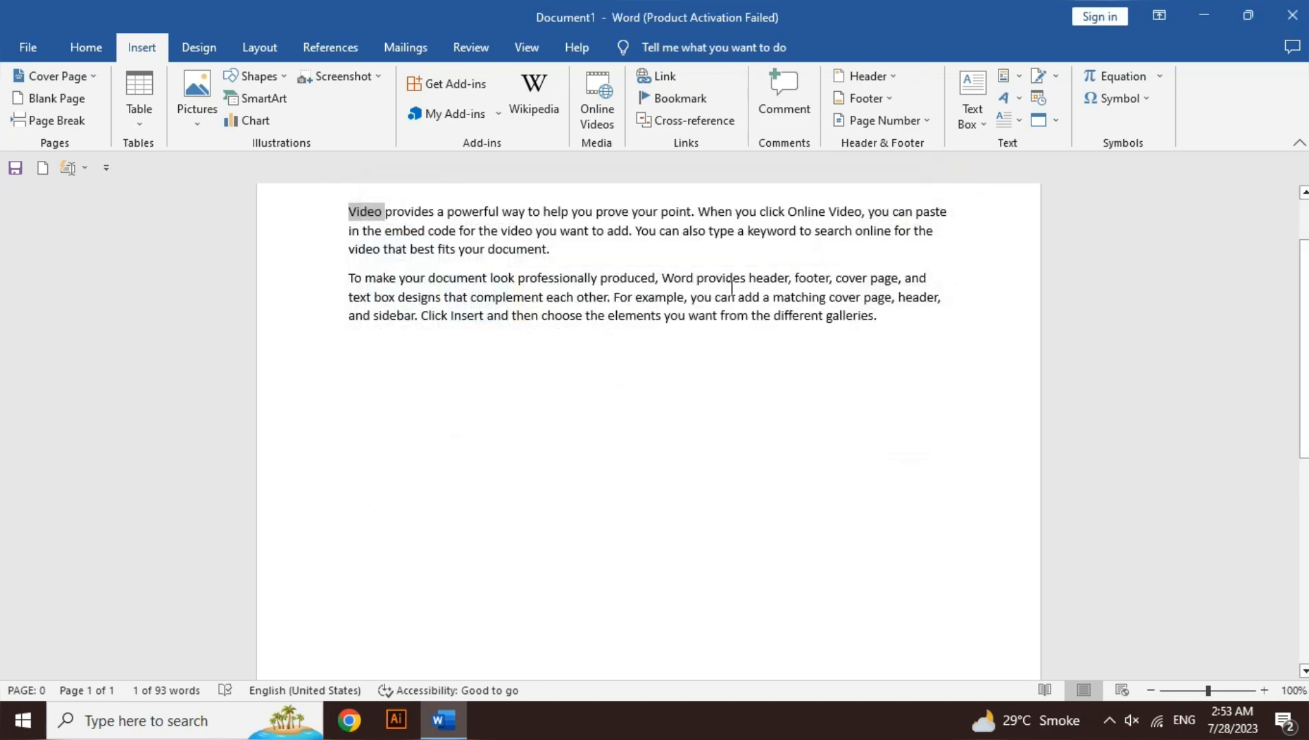
key(ctrl+k)
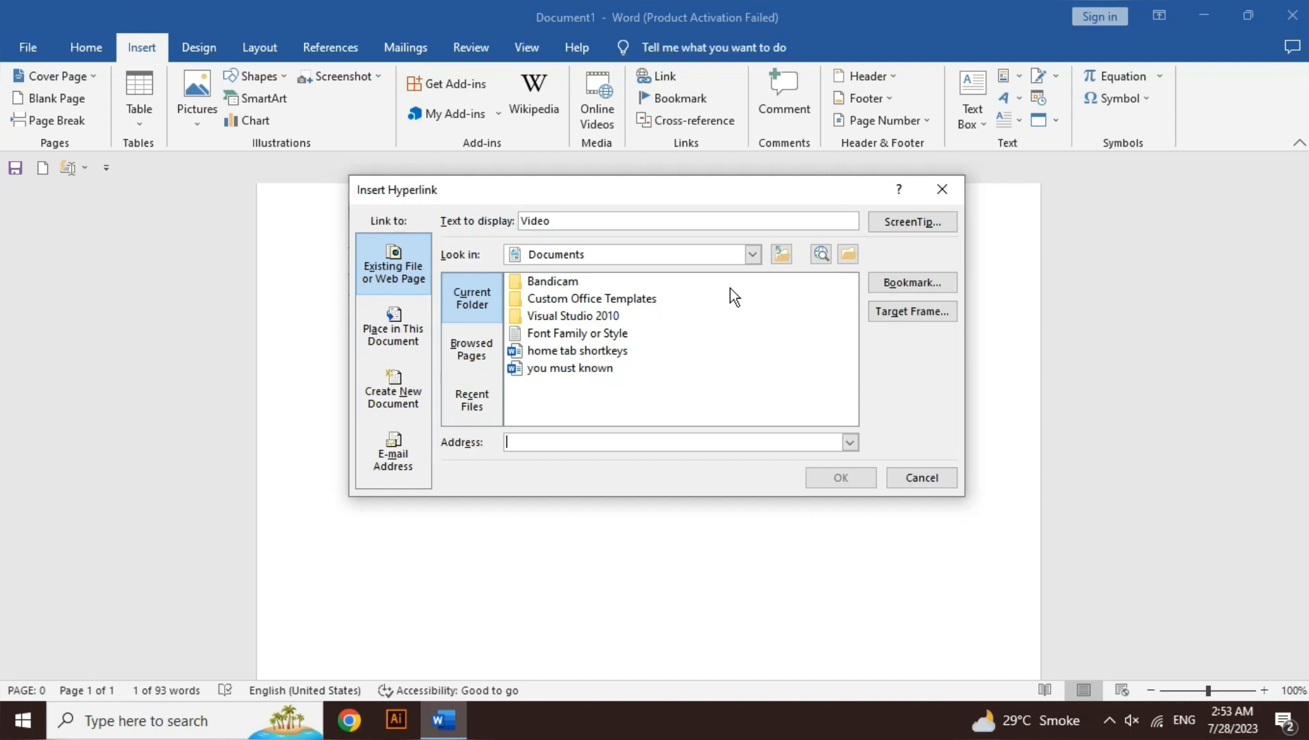
drag(692, 199, 690, 292)
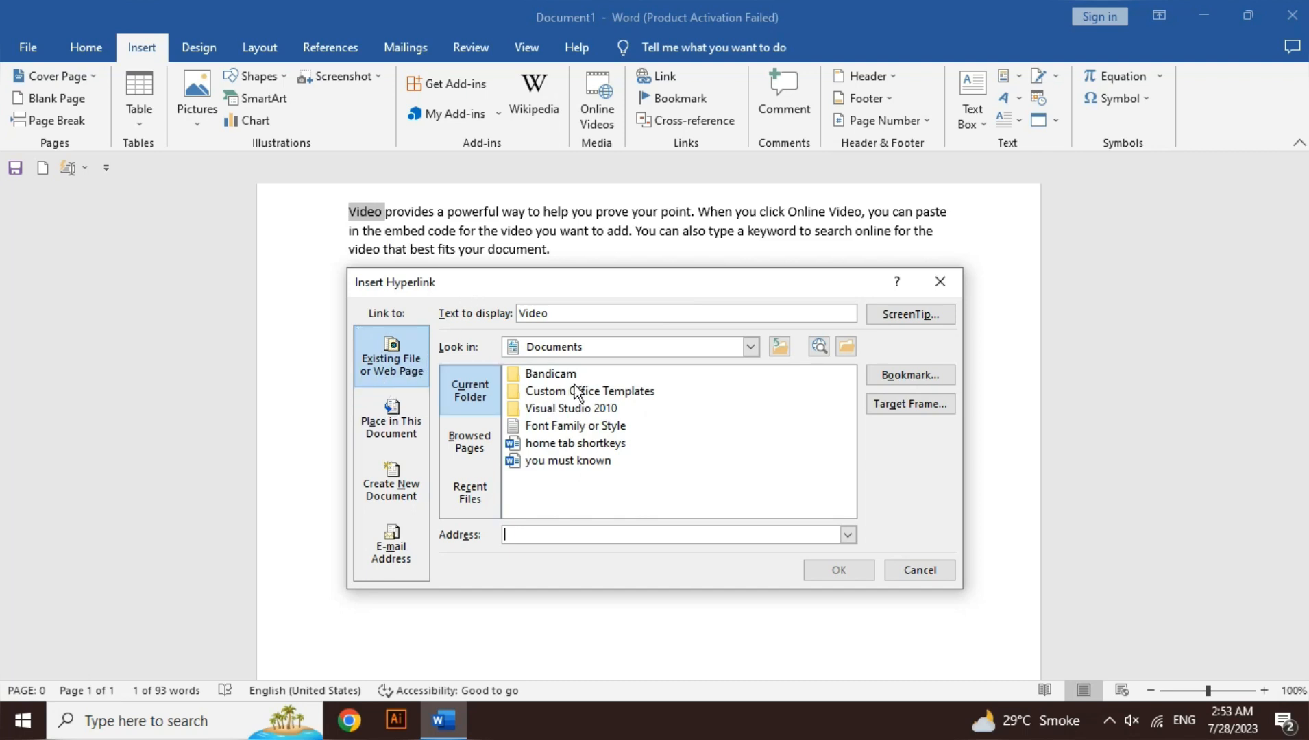
click(583, 443)
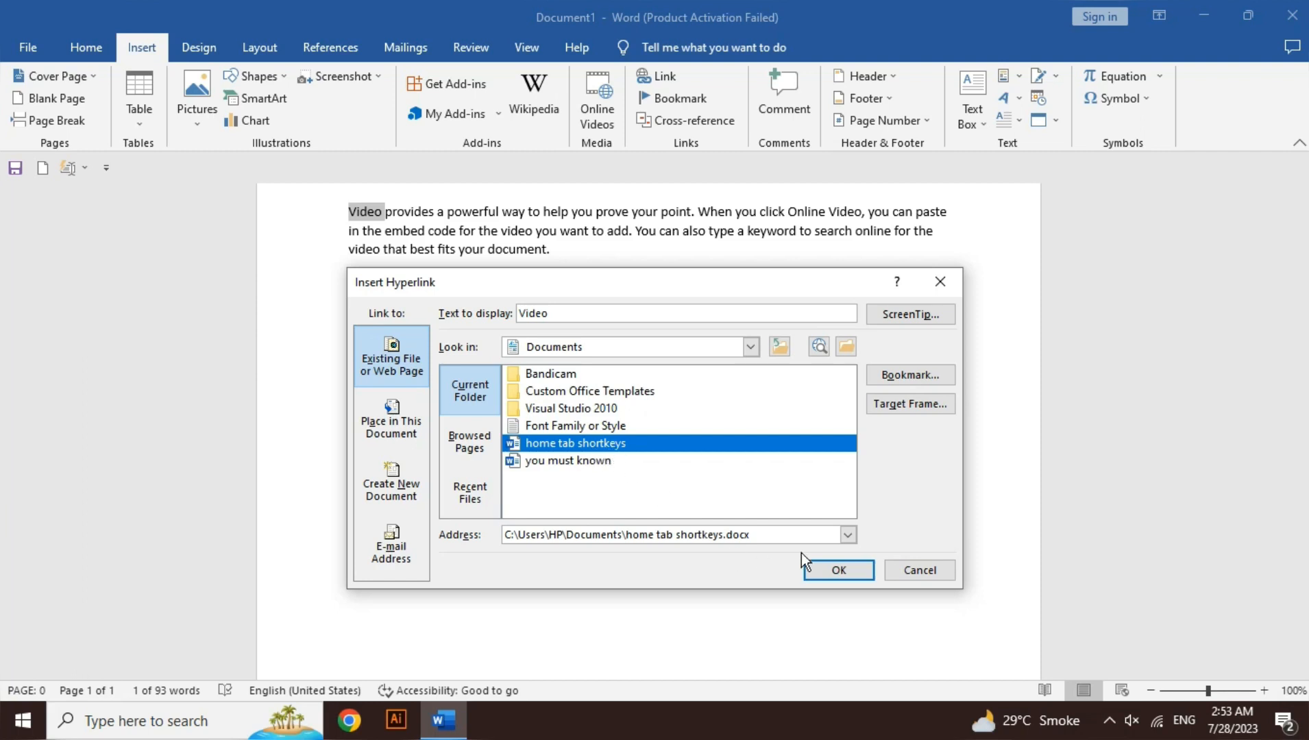
click(829, 570)
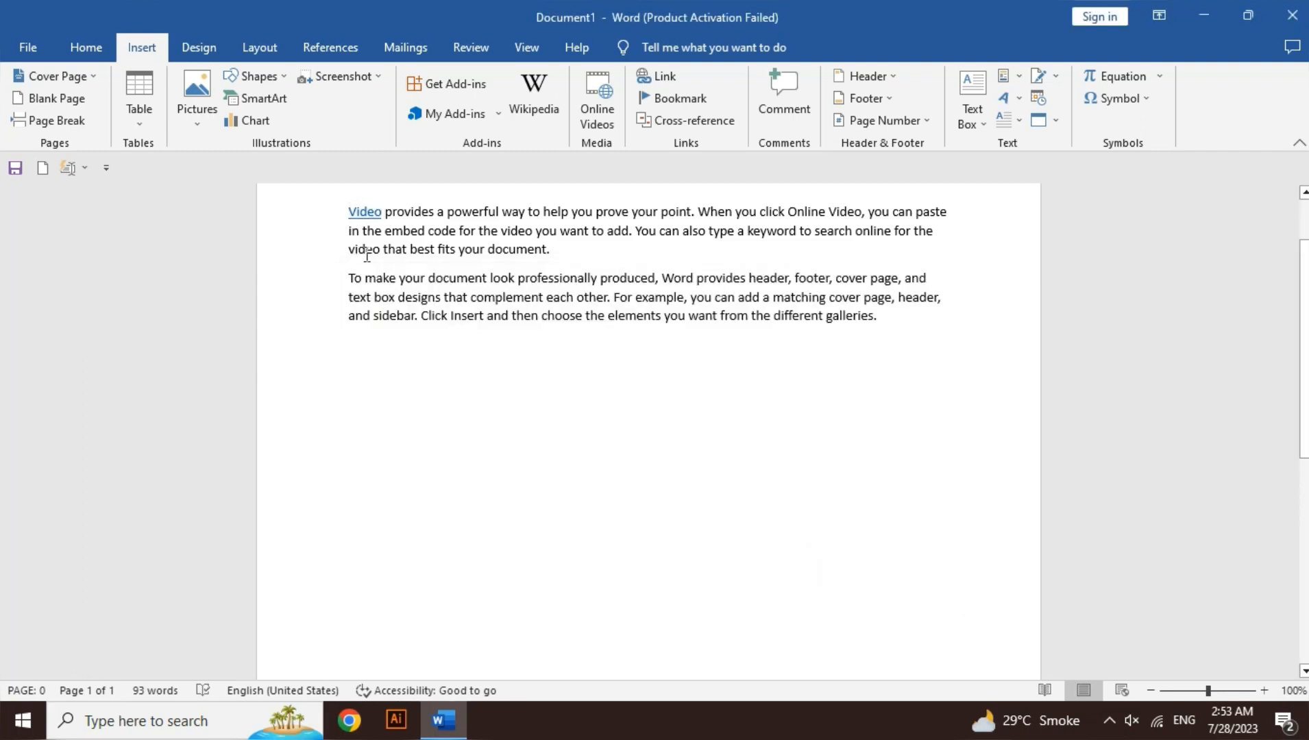
- Follow the "Video" hyperlink past the security notice and view the linked document before returning to Document1
click(1264, 691)
click(1264, 691)
click(1264, 691)
click(1265, 690)
click(1265, 691)
click(1265, 691)
click(1265, 691)
click(1265, 691)
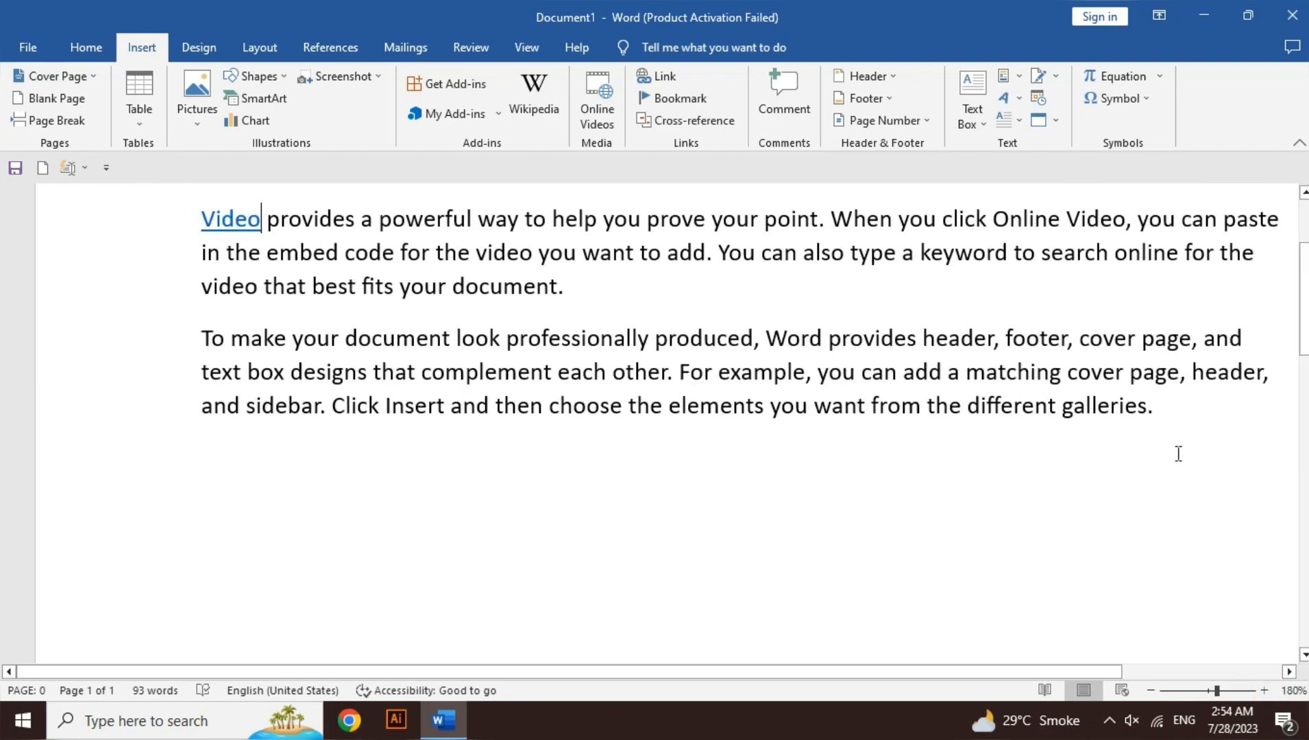
mouse_move(240, 219)
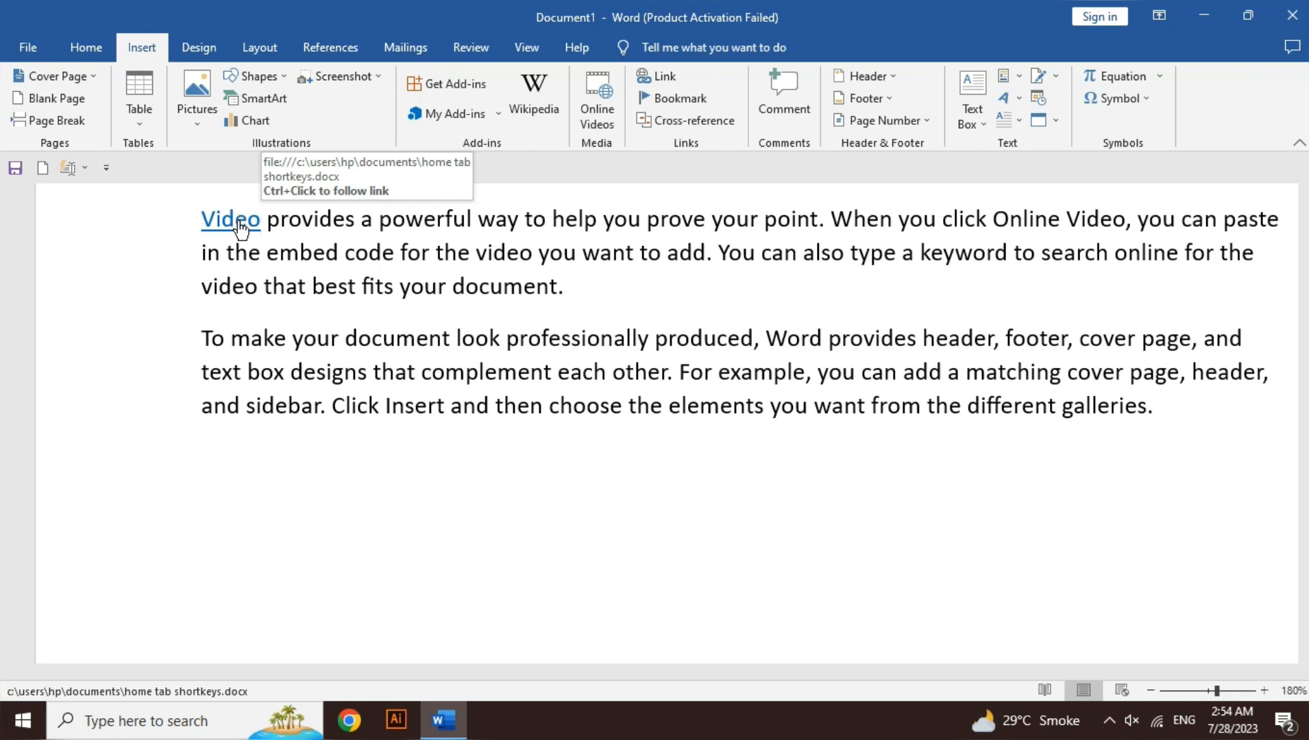
ctrl+click(239, 222)
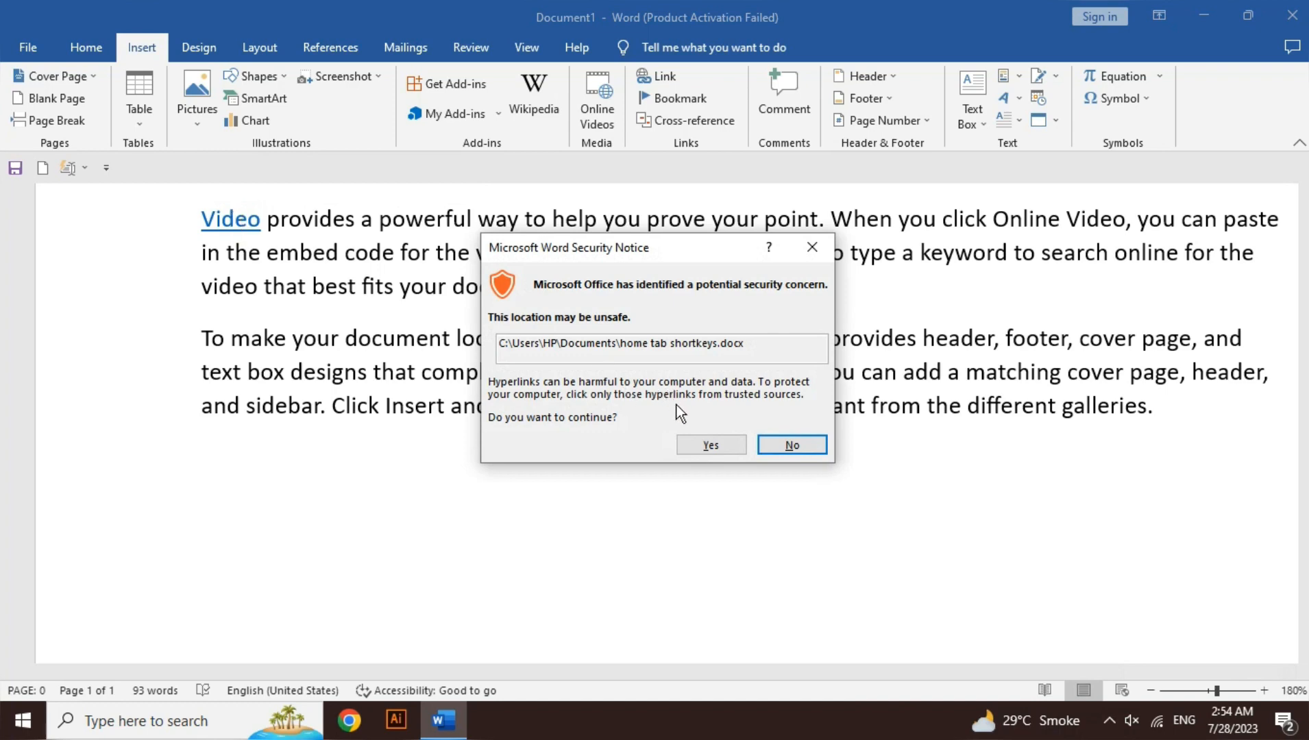
click(707, 446)
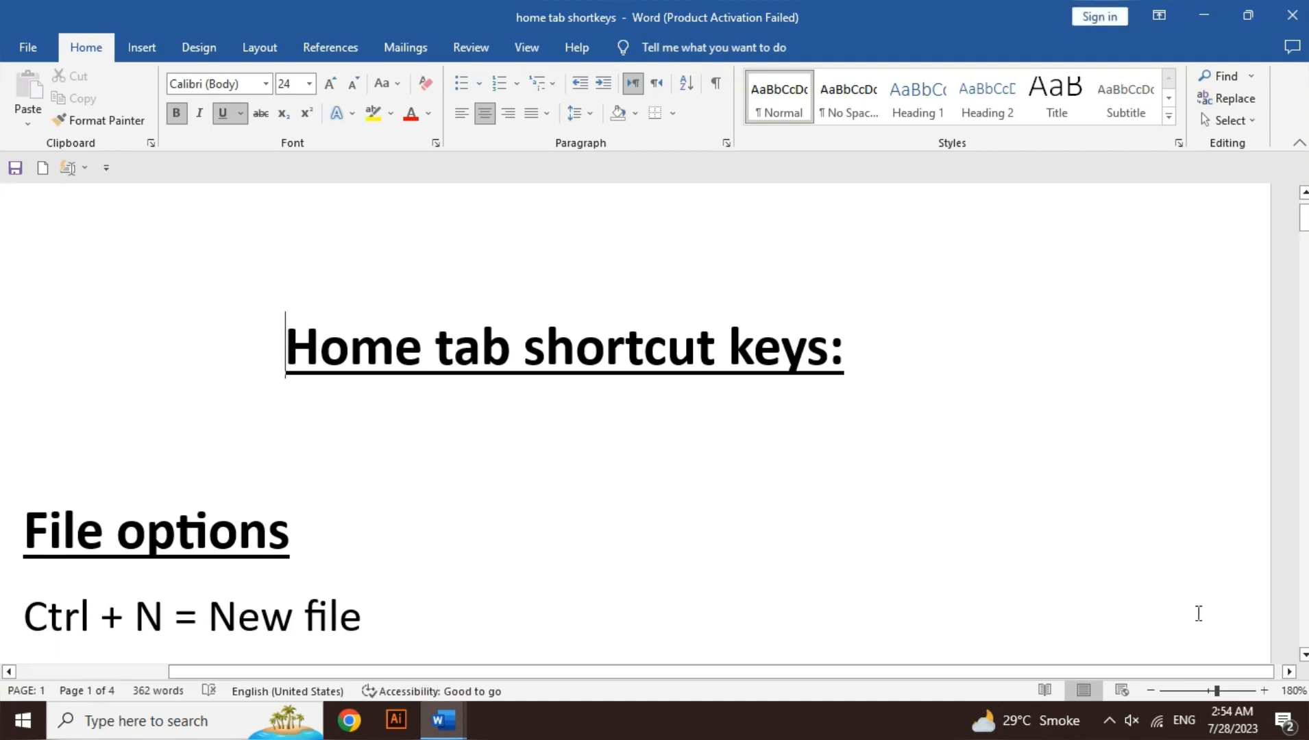
click(1154, 691)
click(1153, 691)
click(1153, 691)
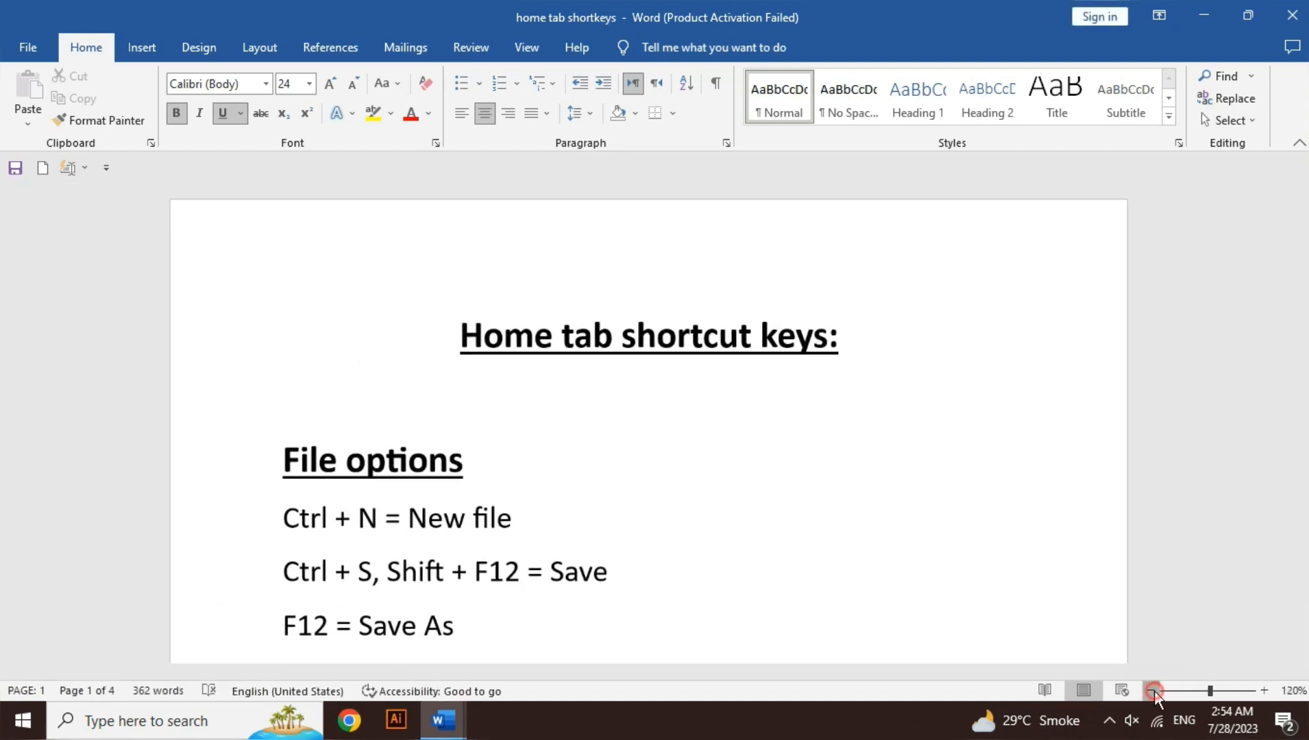
click(1154, 691)
click(1154, 691)
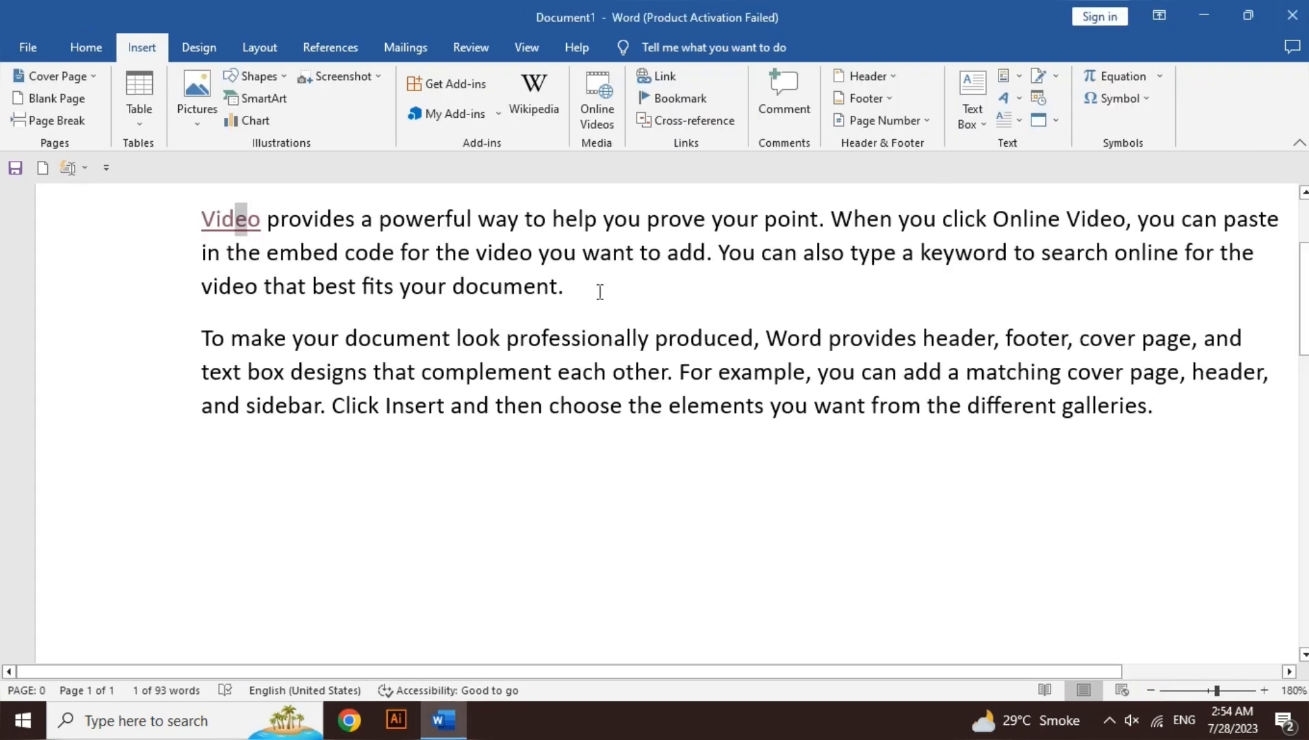
- Review the place-in-document, new-document and e-mail address link types for the word "document" at the first paragraph's end, without inserting a link
double_click(521, 290)
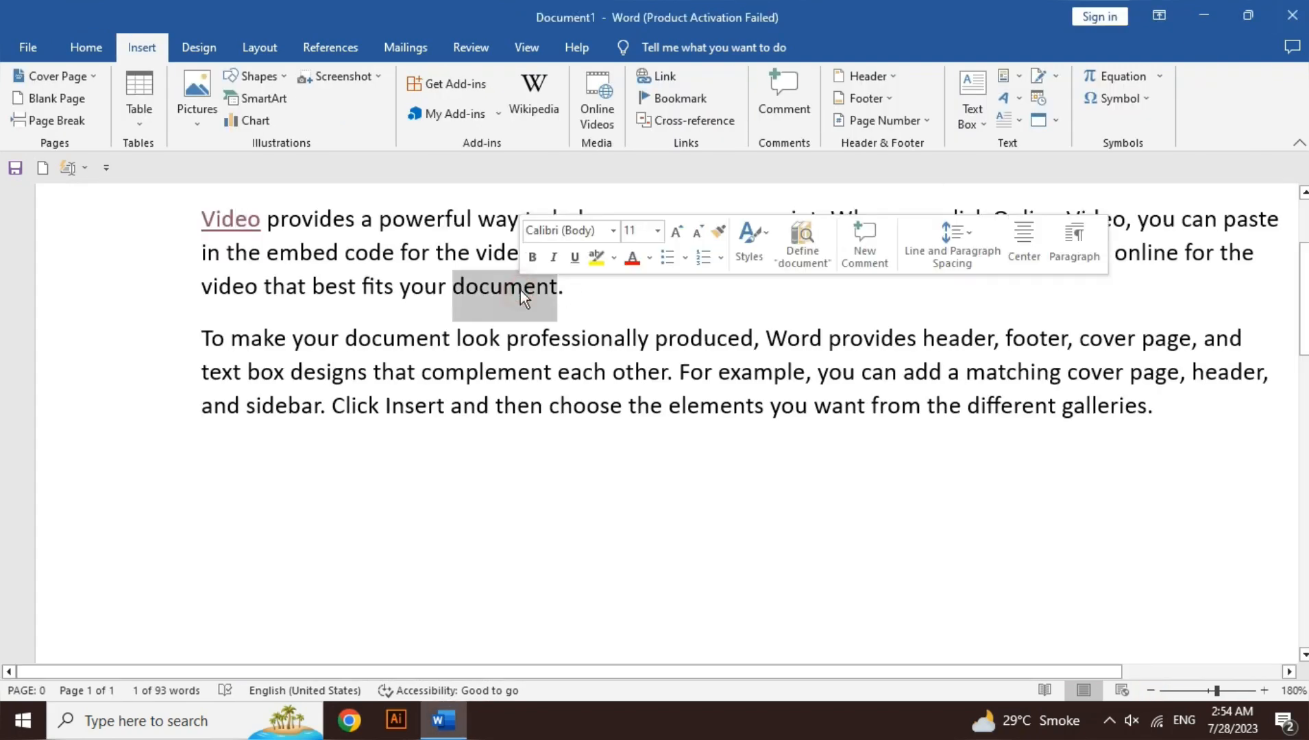
click(677, 80)
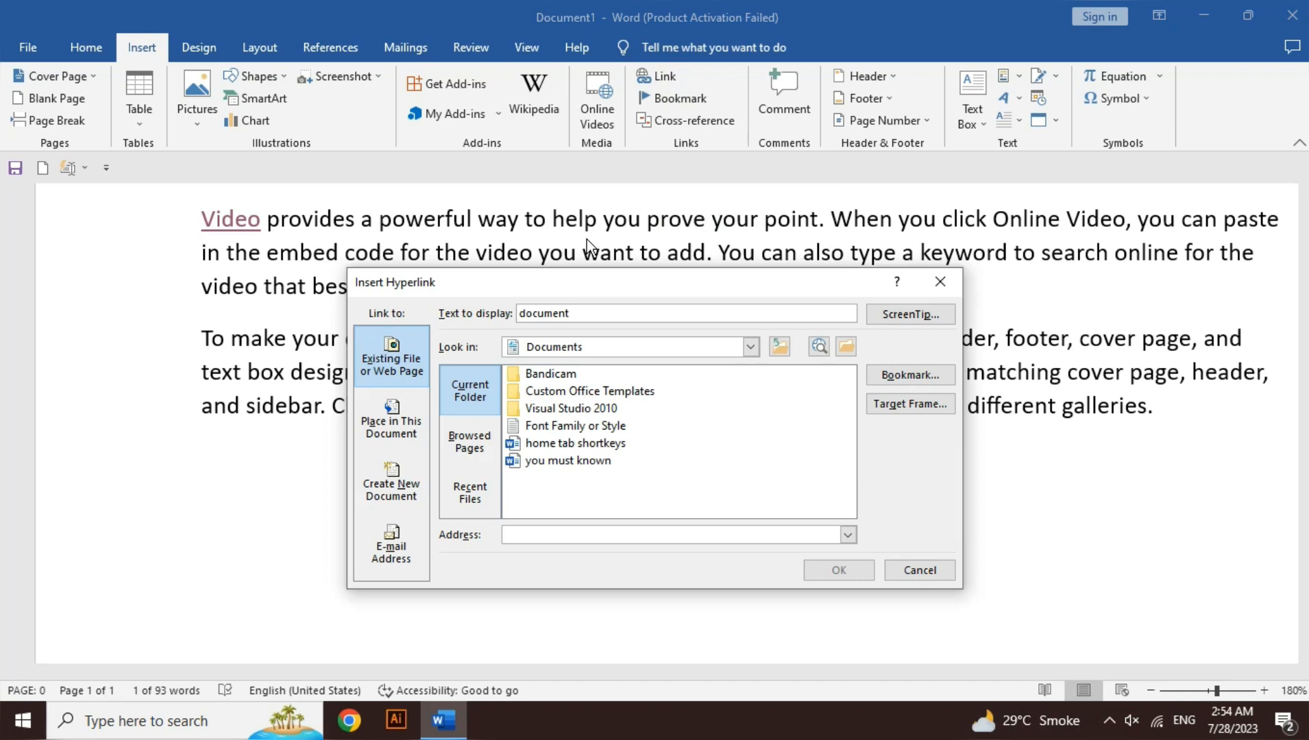
click(403, 430)
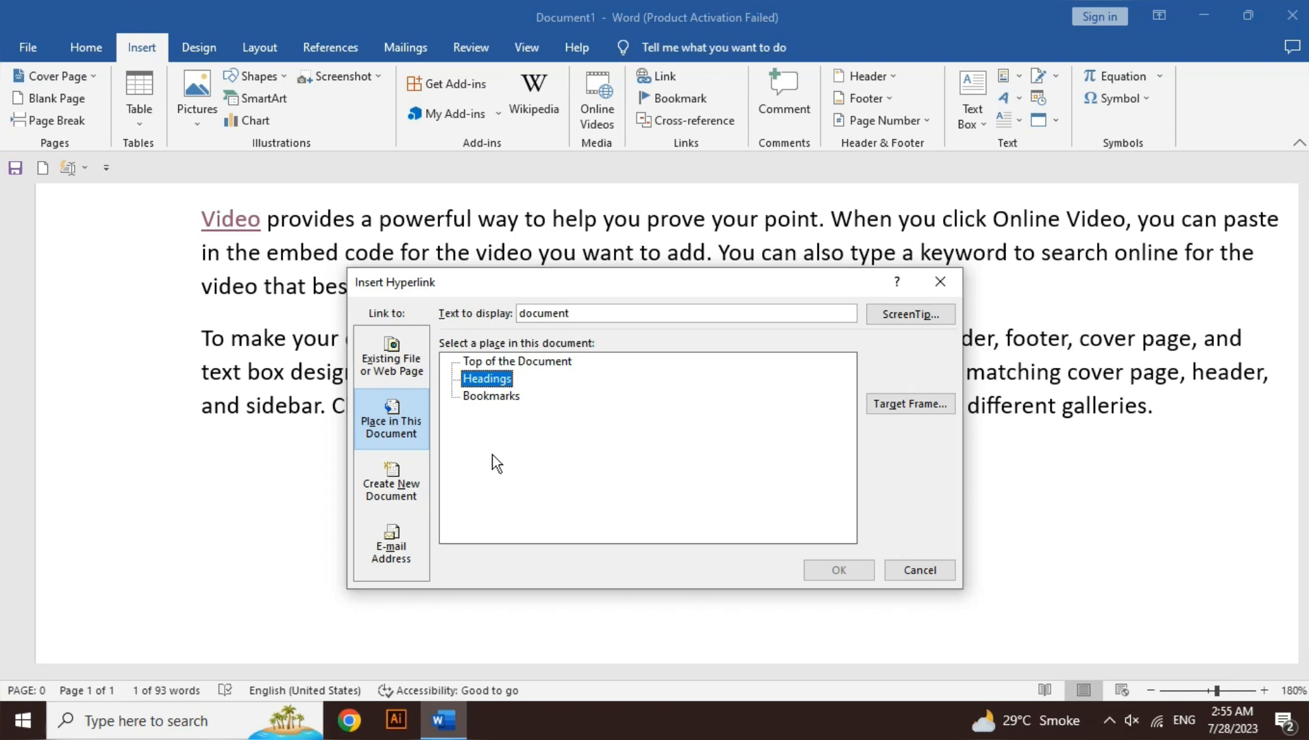
click(422, 494)
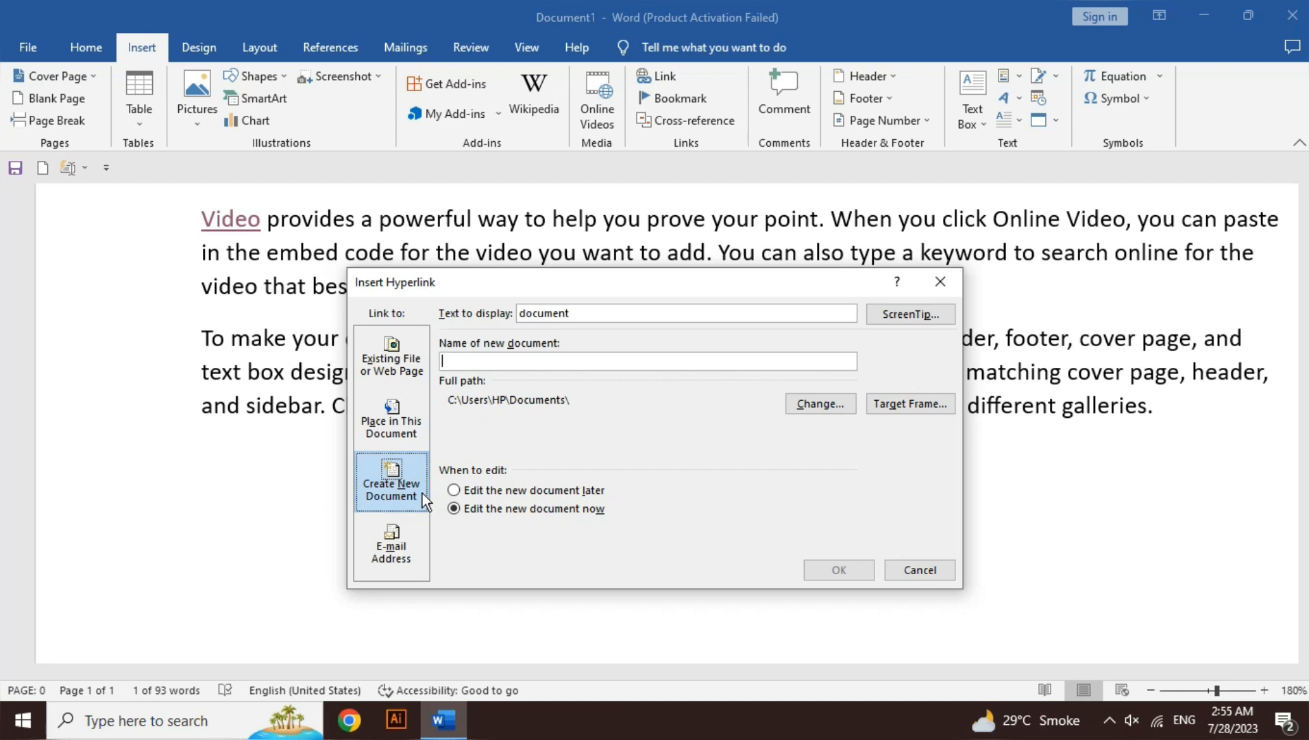
click(377, 560)
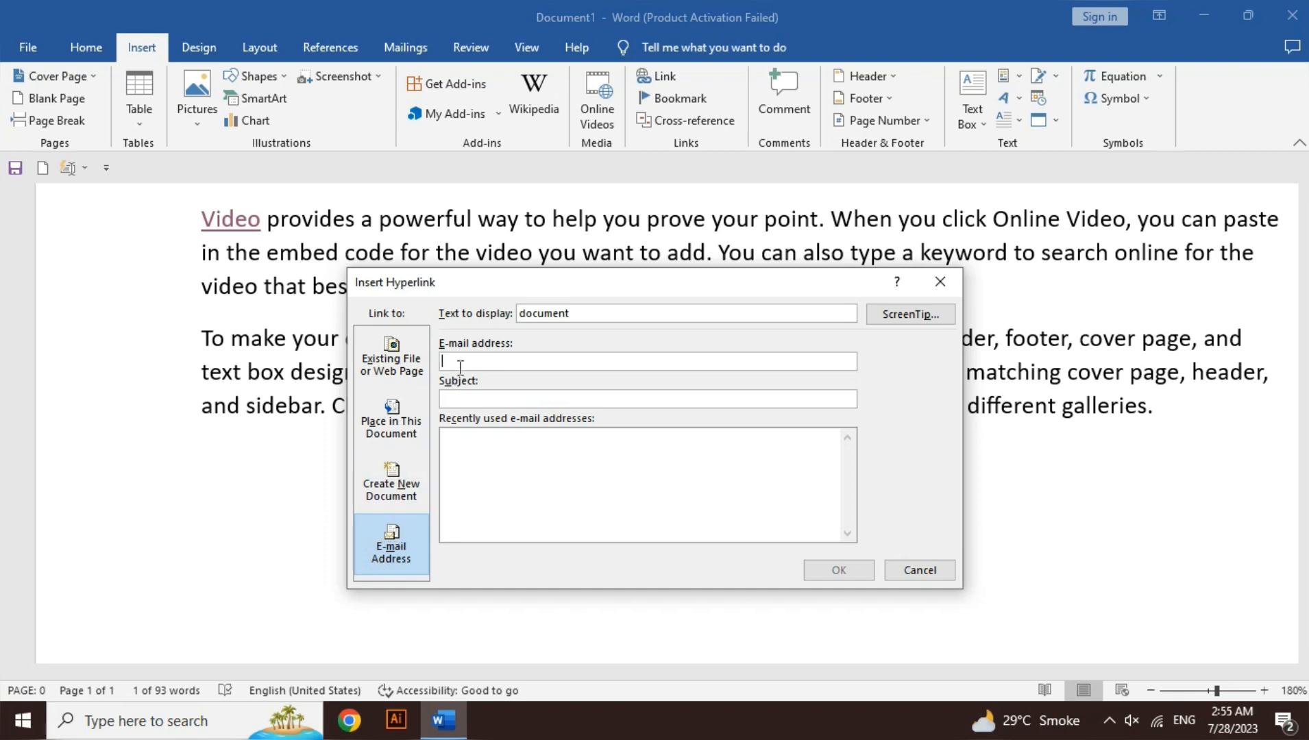
click(415, 367)
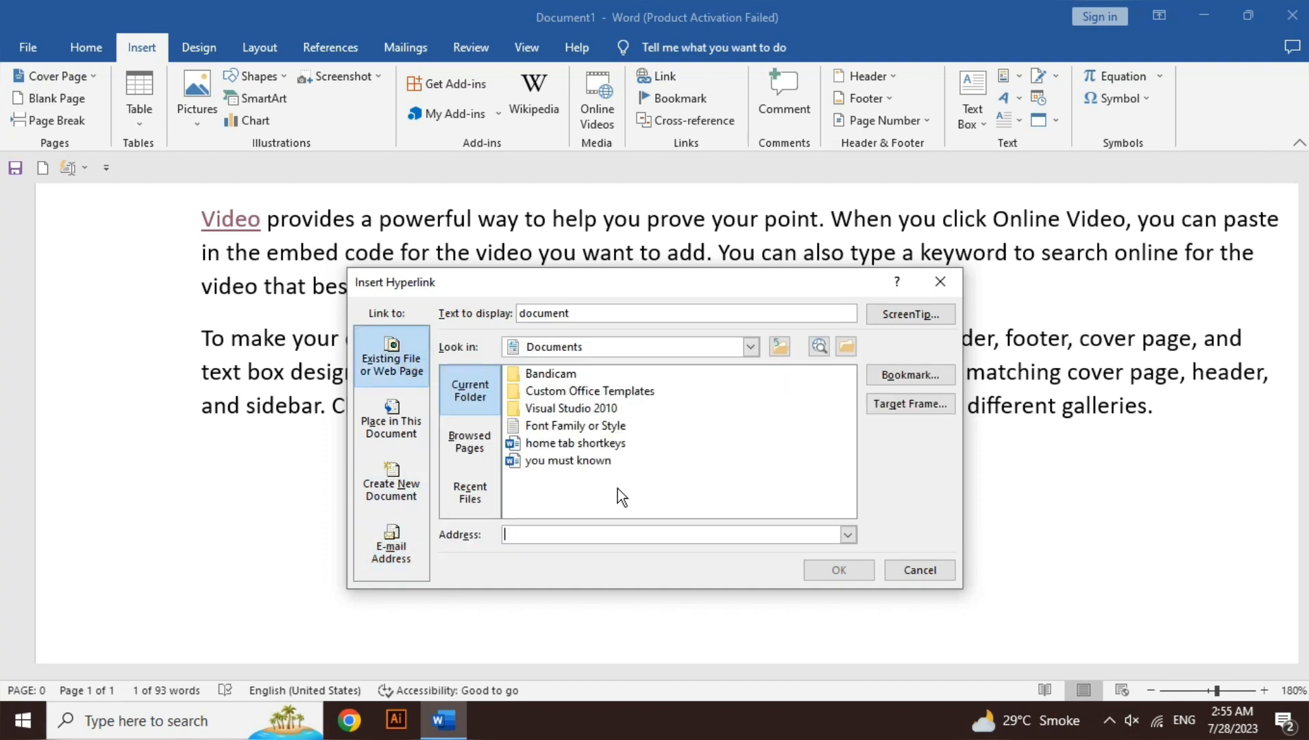
click(917, 569)
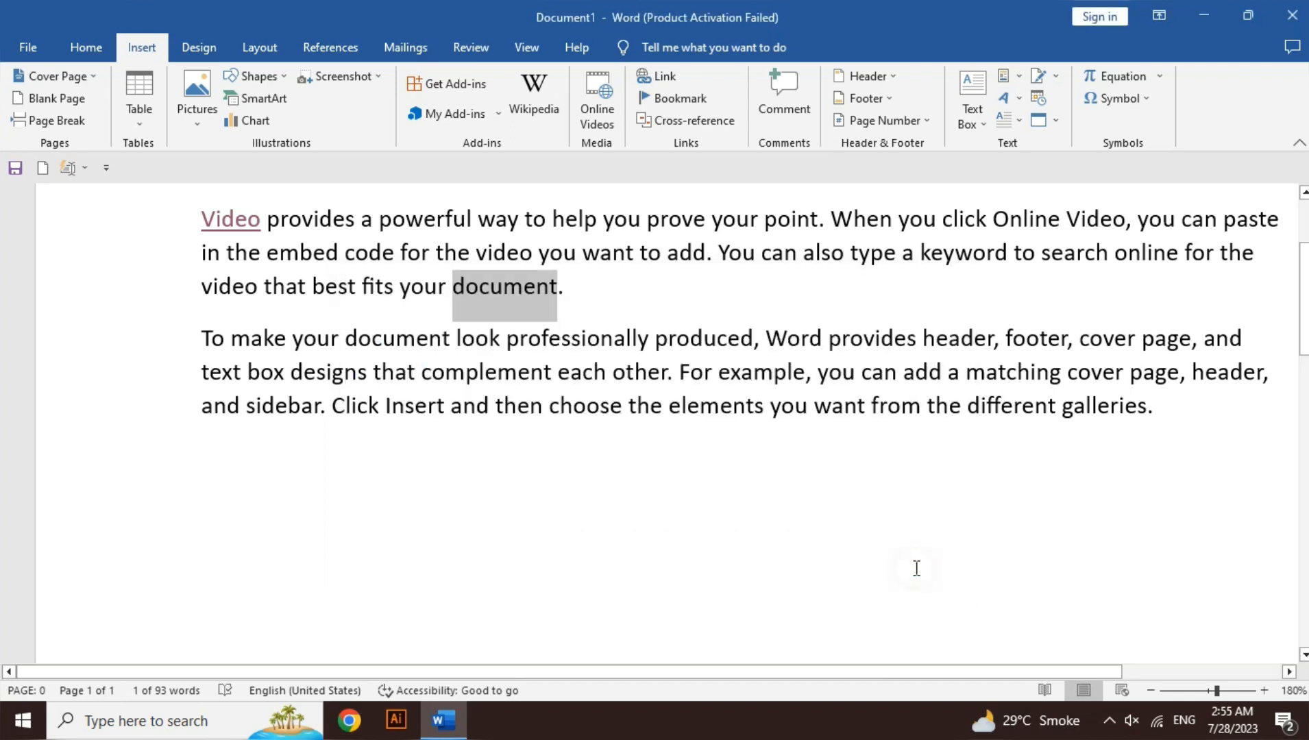
- Replace the whole document text with four lines: "Letter assignment", "Cv", "Mcq's" and "Home tab assignment"
key(ctrl+a)
key(Delete)
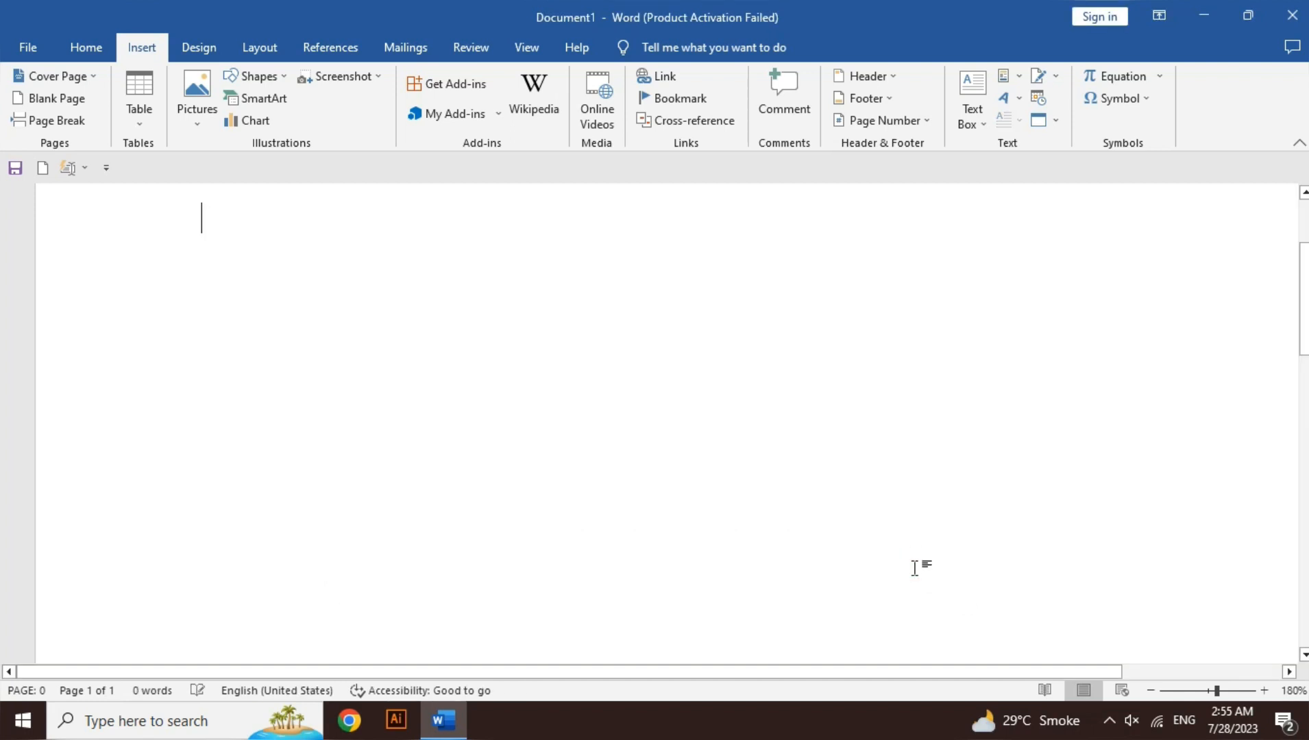
text(letter a)
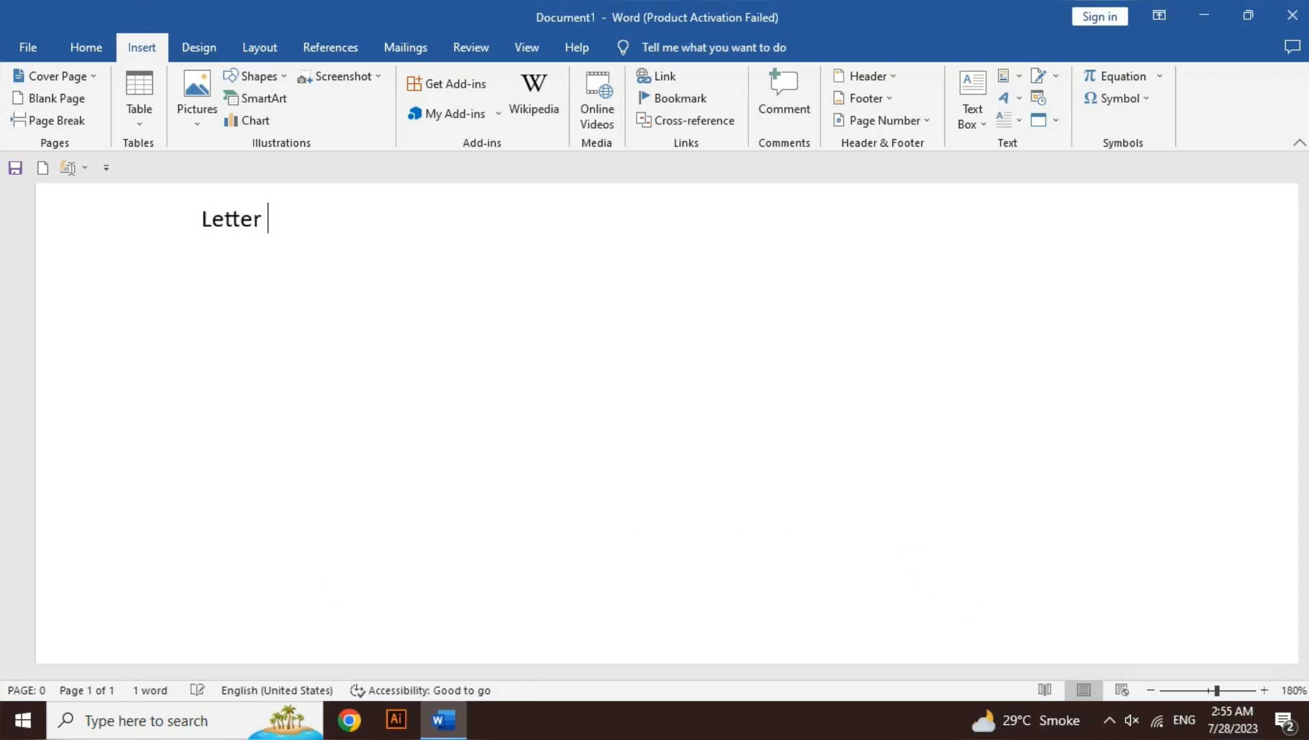
text(ssignment)
key(Return)
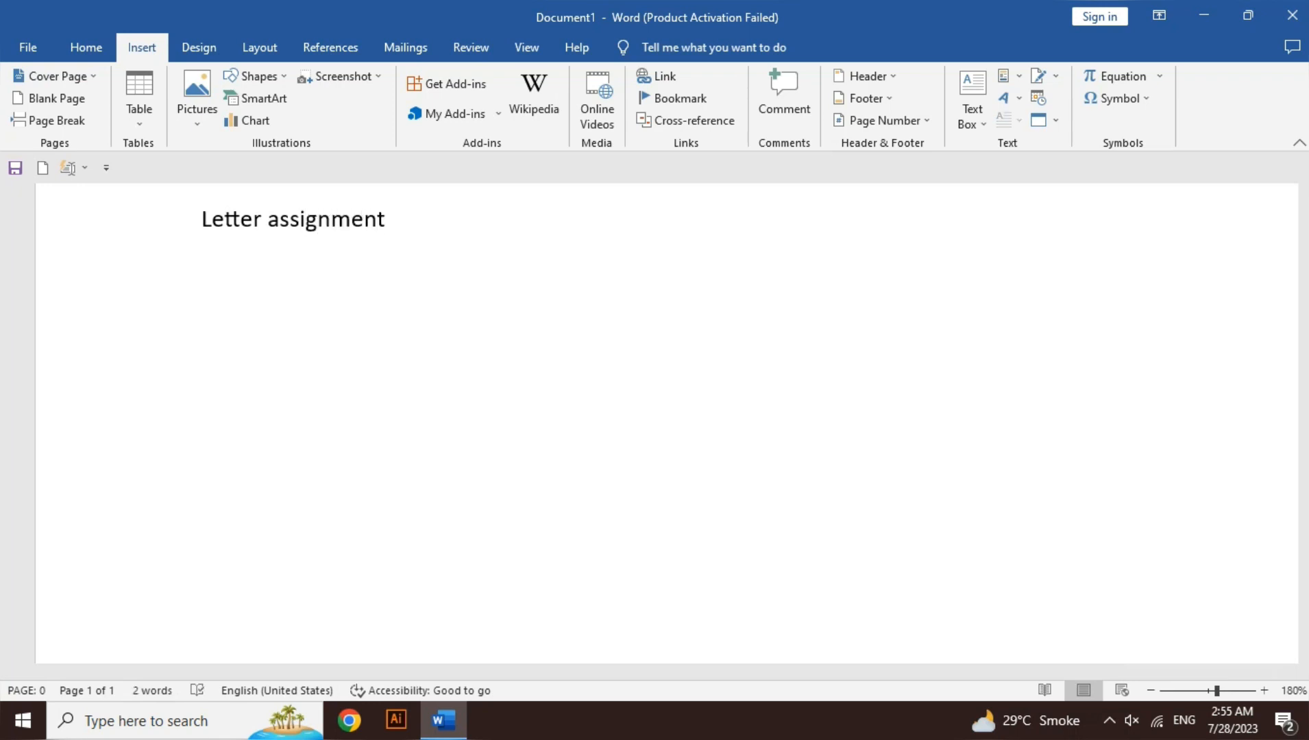
text(Cv)
key(Return)
text(mcq's)
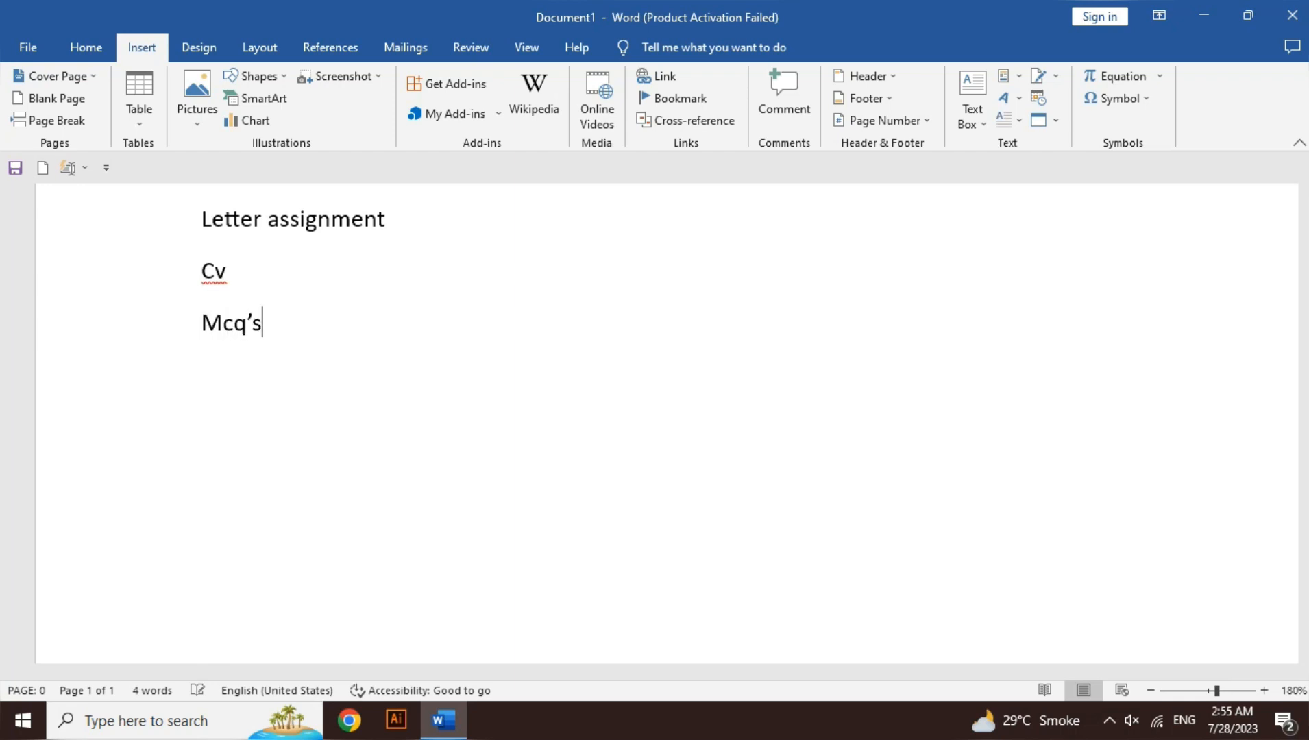
key(Return)
text(home y)
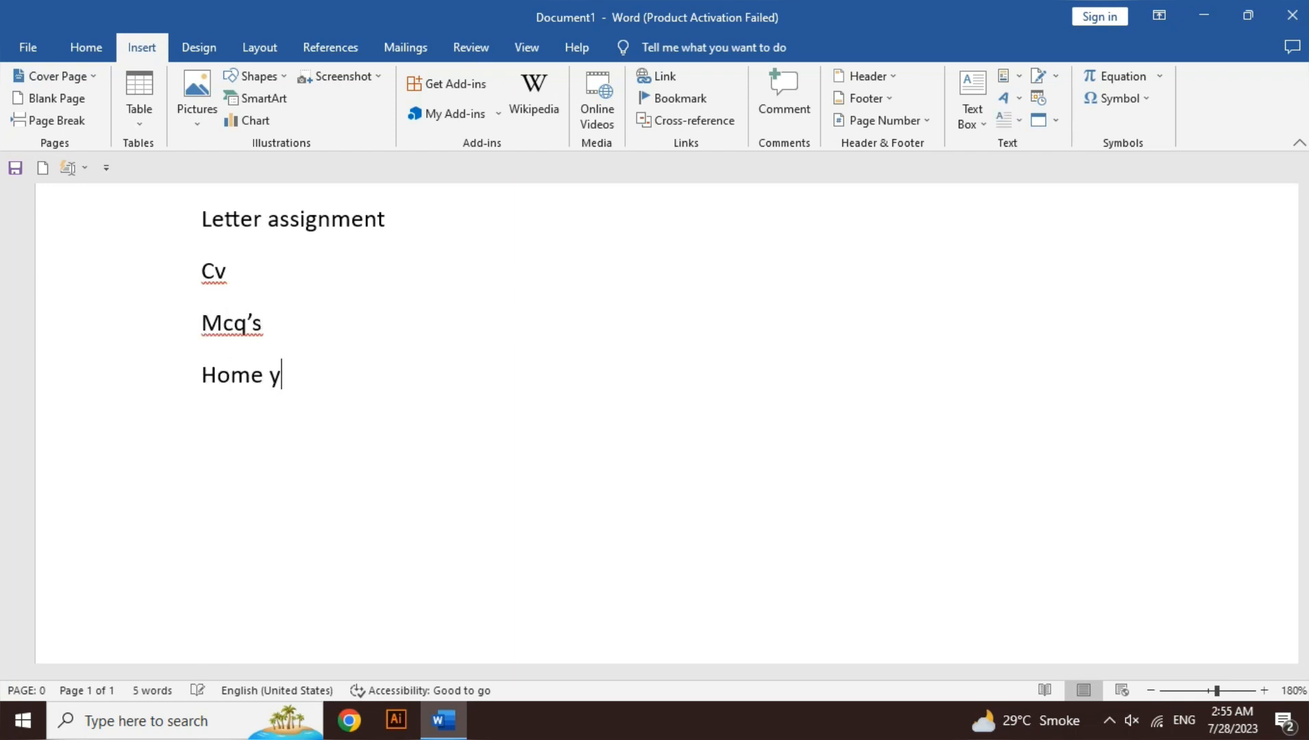
key(BackSpace)
text(tab assignment)
key(Return)
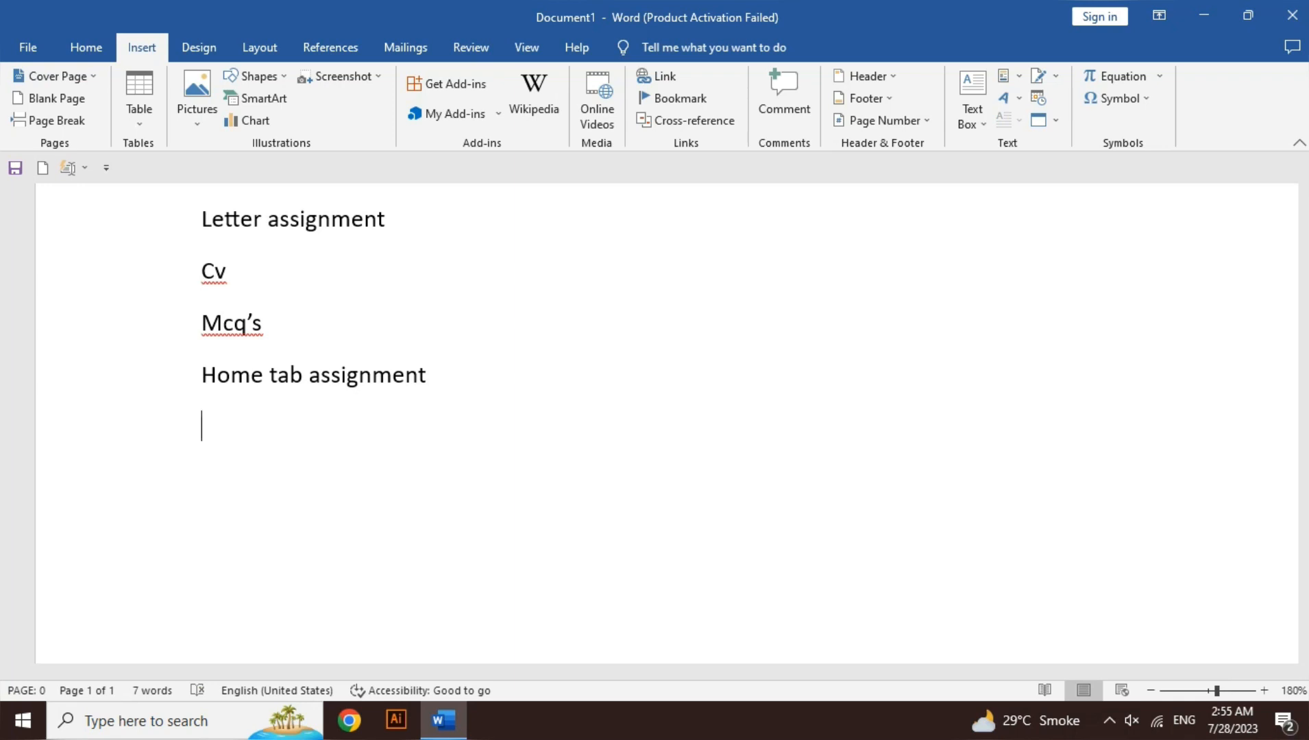
key(BackSpace)
key(BackSpace)
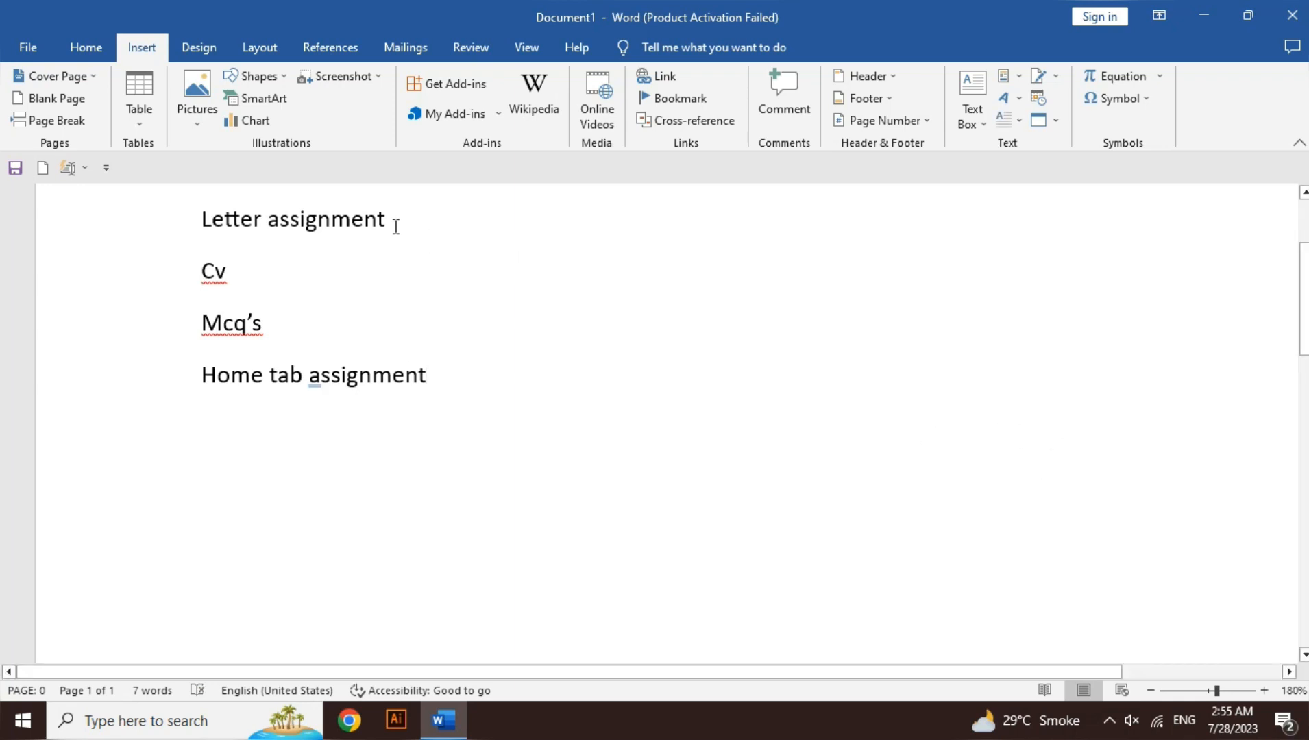
- Add the title "Assignments" above the list, followed by an empty line
click(195, 223)
key(Return)
key(Up)
text(Assi)
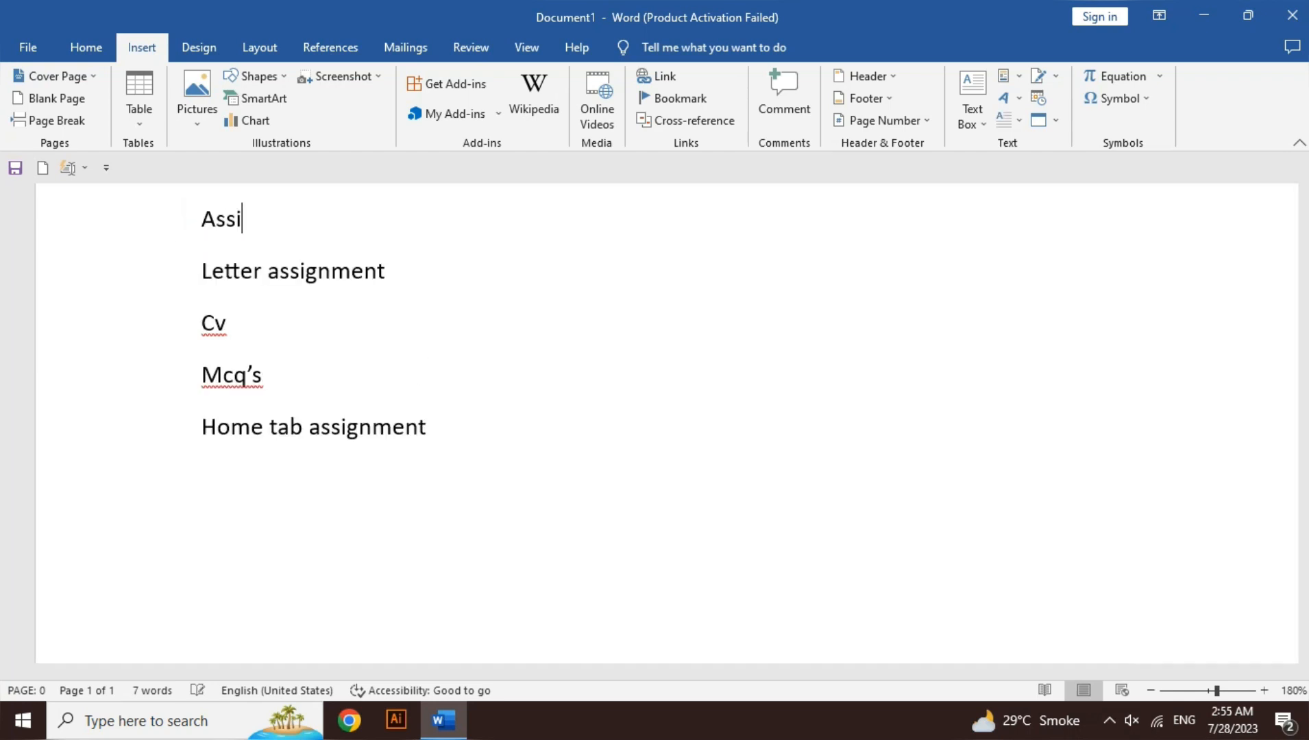
text(gnmentd)
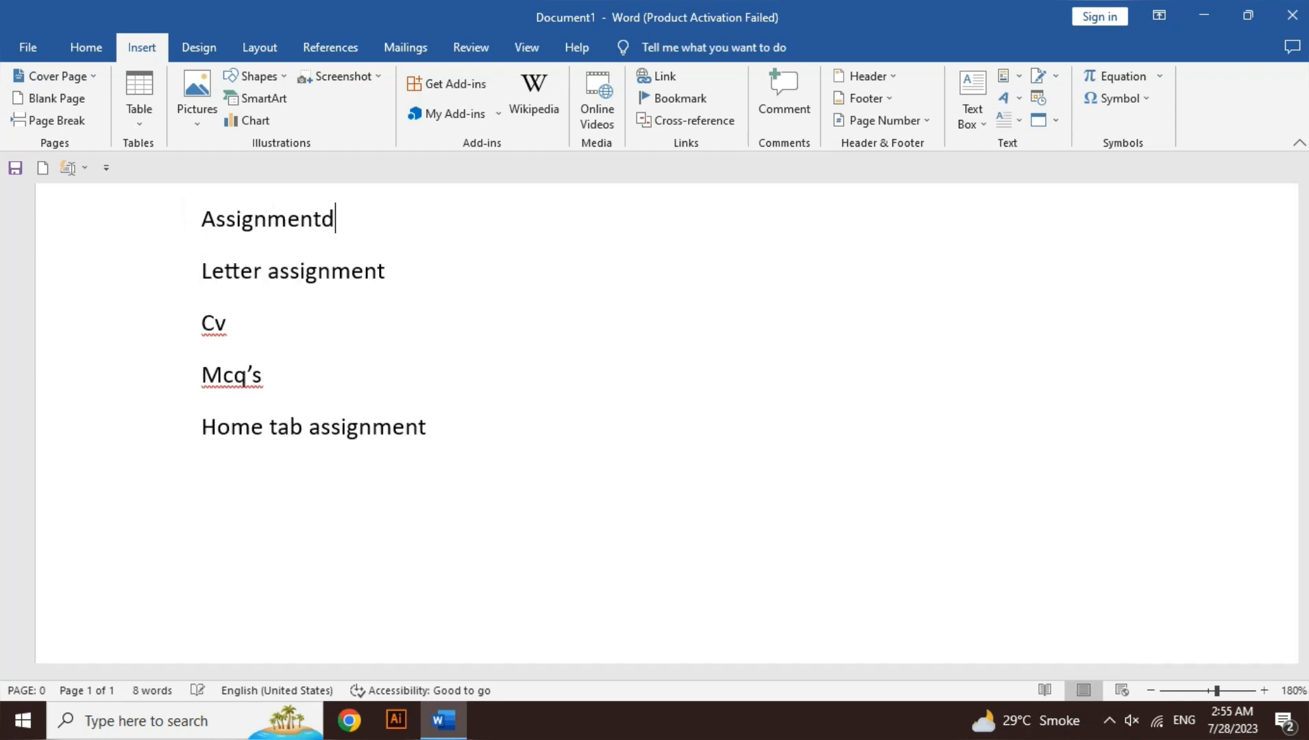
key(BackSpace)
text(s)
key(Return)
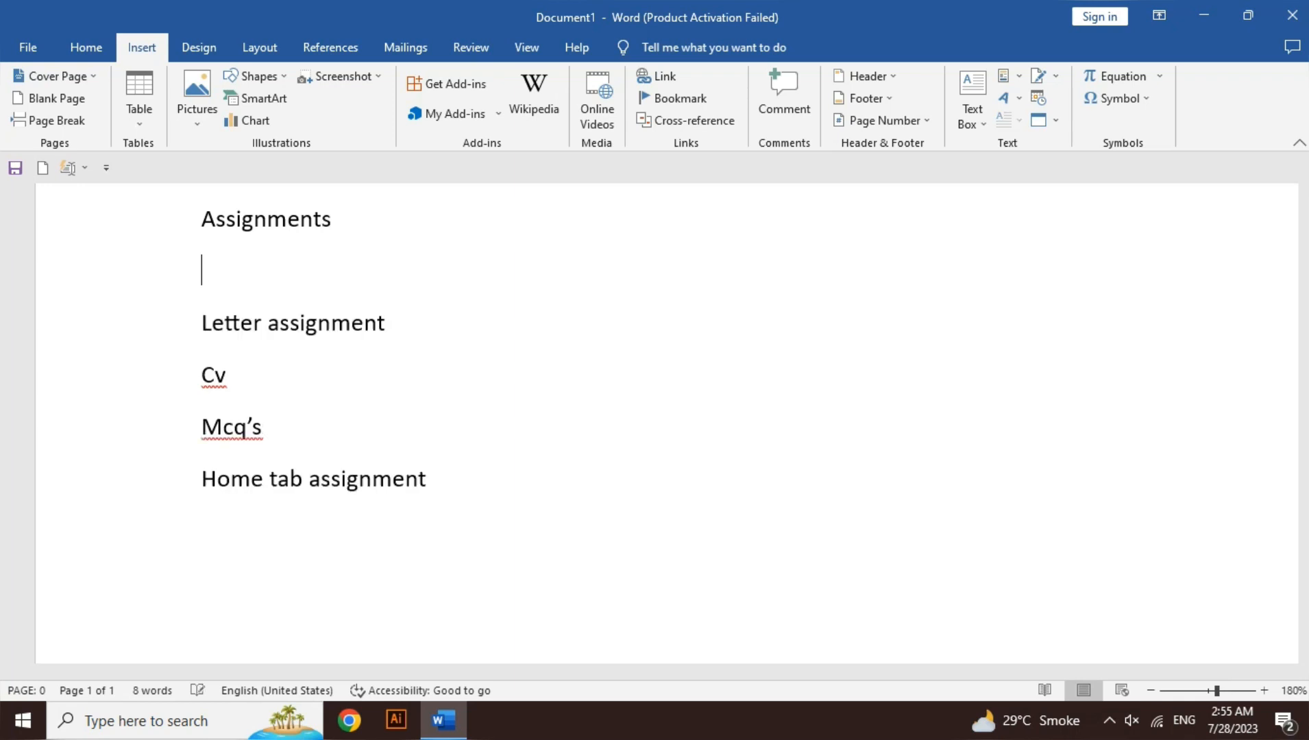
- Make the "Assignments" title bold, underlined and centered
click(198, 231)
key(ctrl+b)
key(ctrl+u)
key(Down)
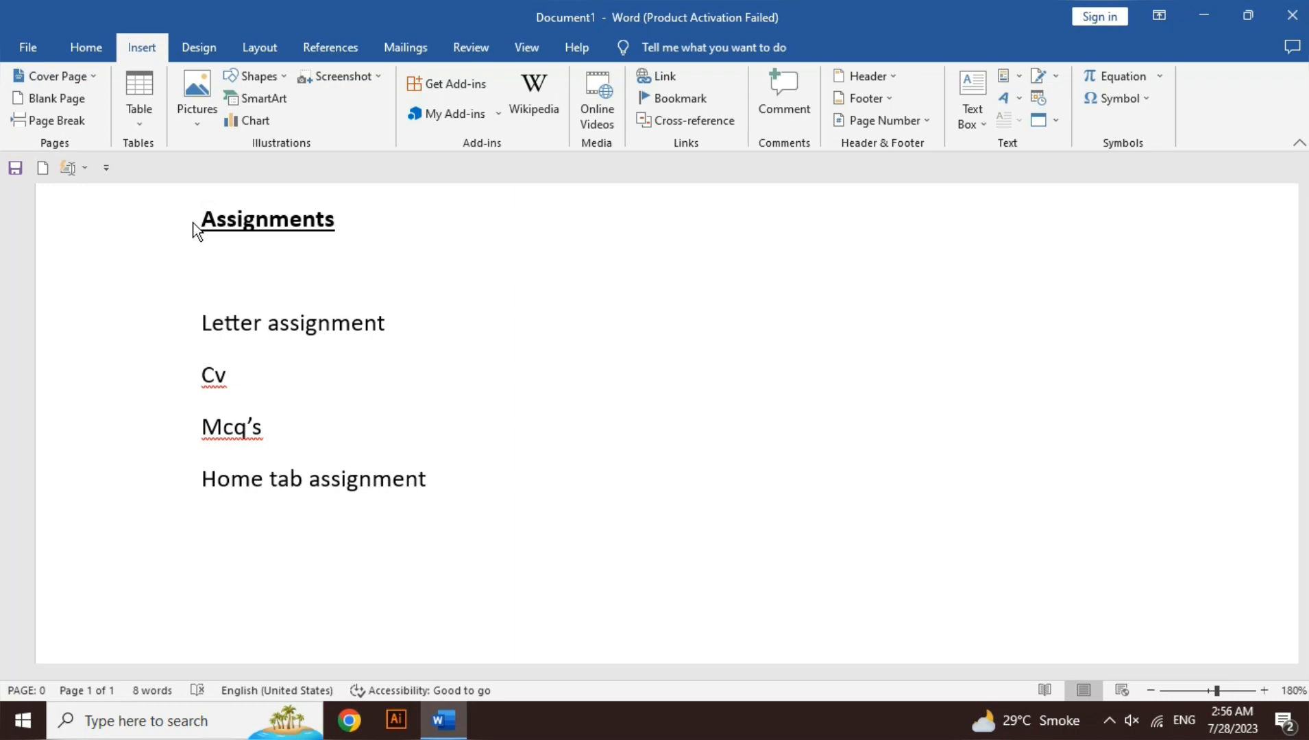
click(197, 220)
key(ctrl+e)
- Link the "Letter assignment" line to the existing file "home tab shortkeys" in the Documents folder
drag(395, 316, 193, 316)
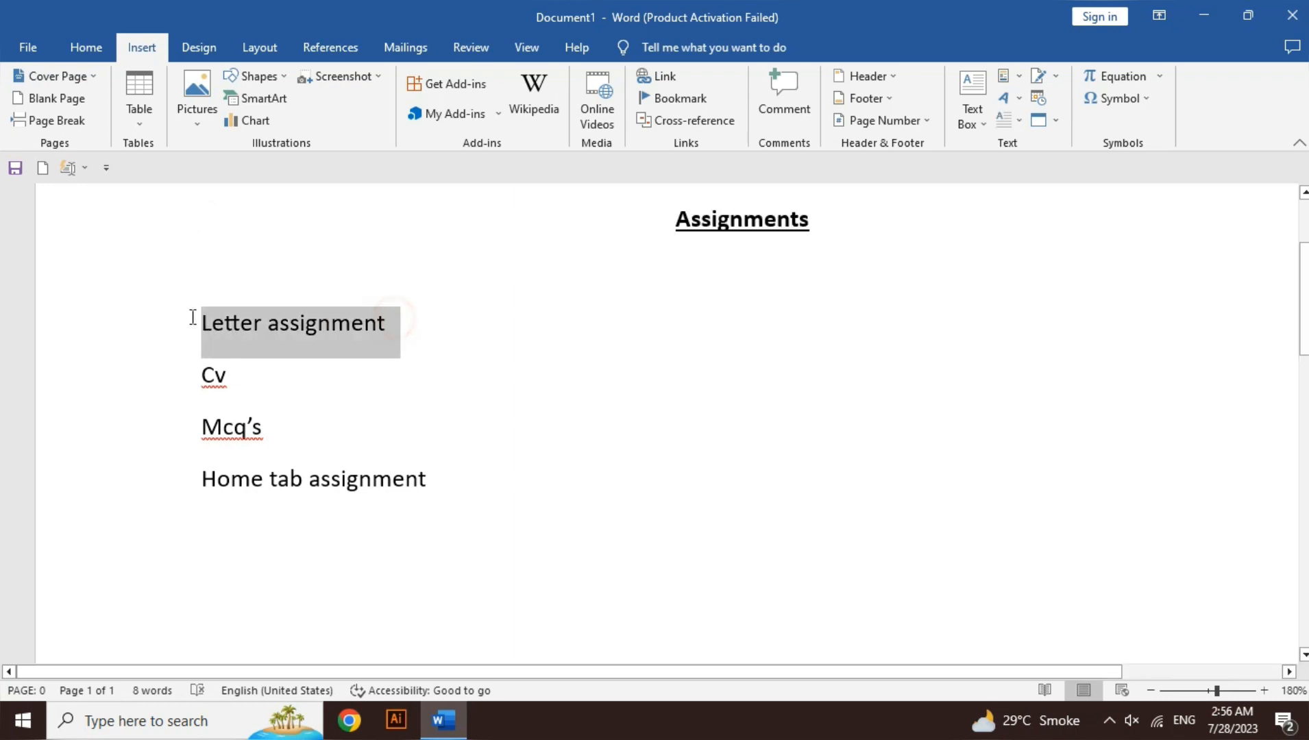
click(655, 77)
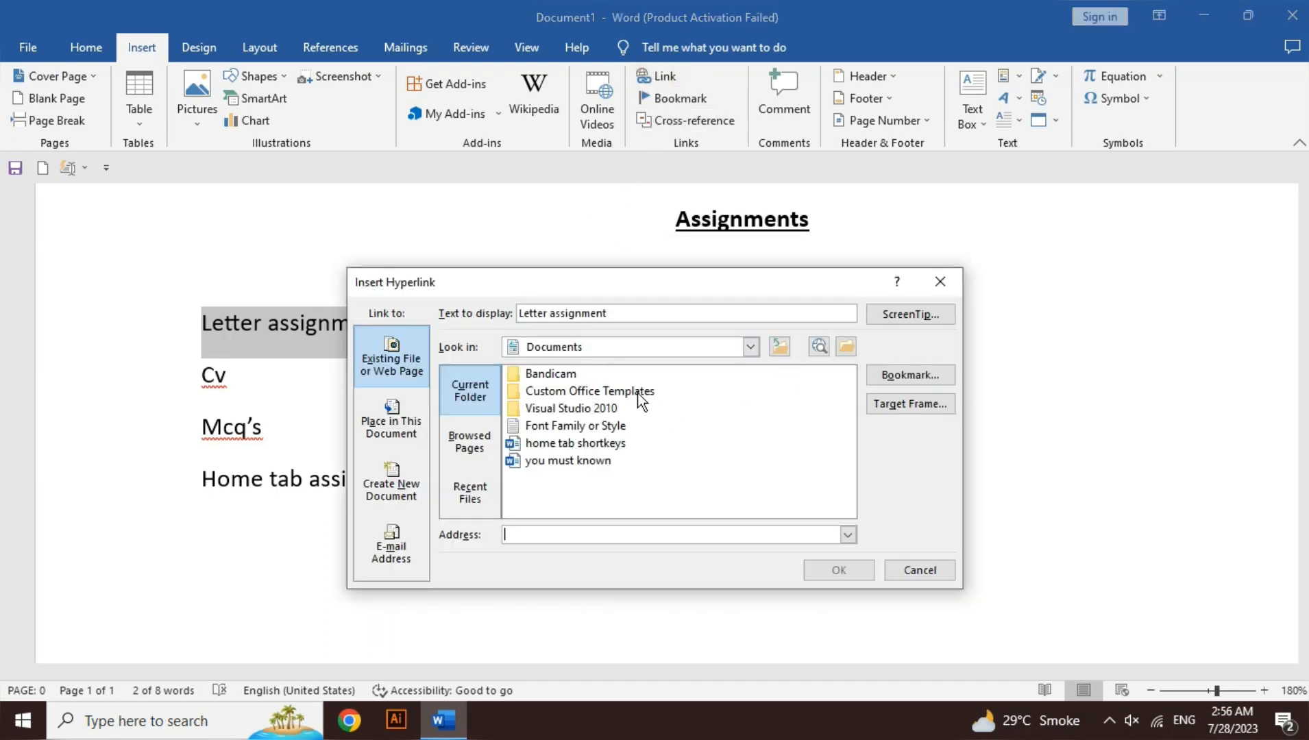
click(783, 346)
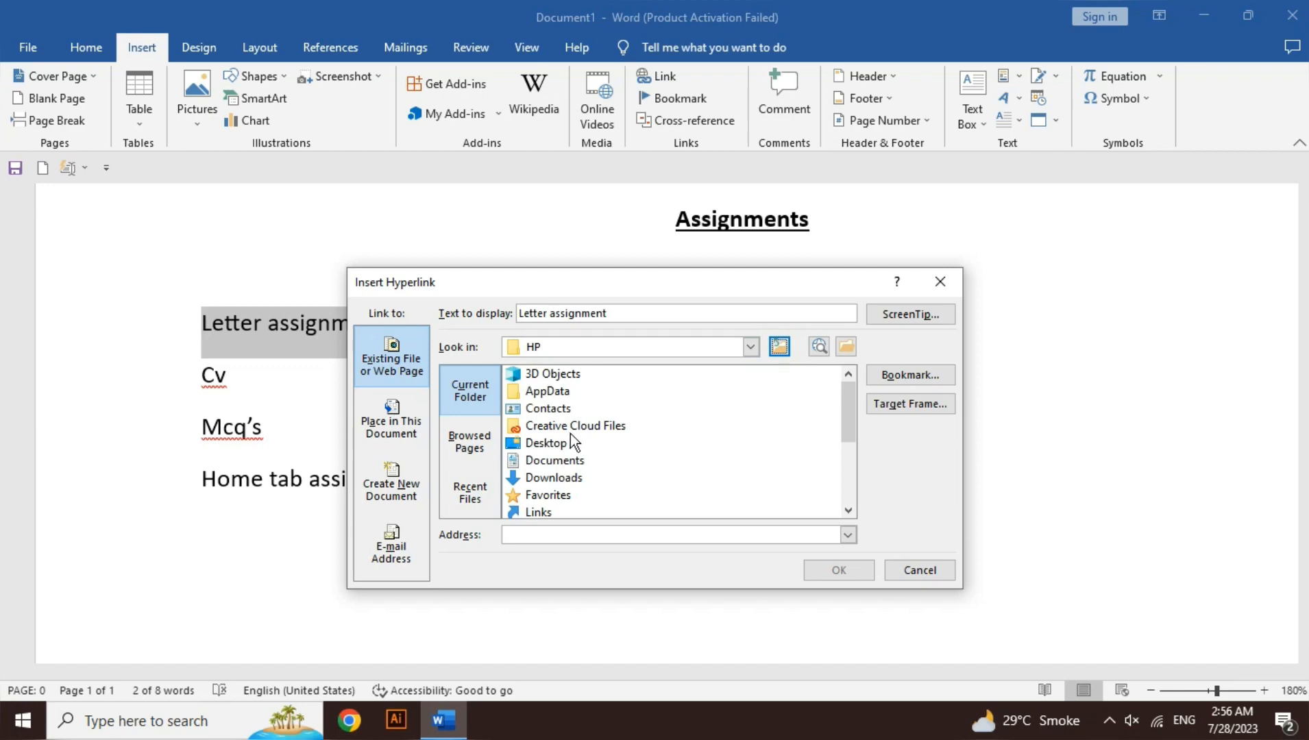
click(751, 347)
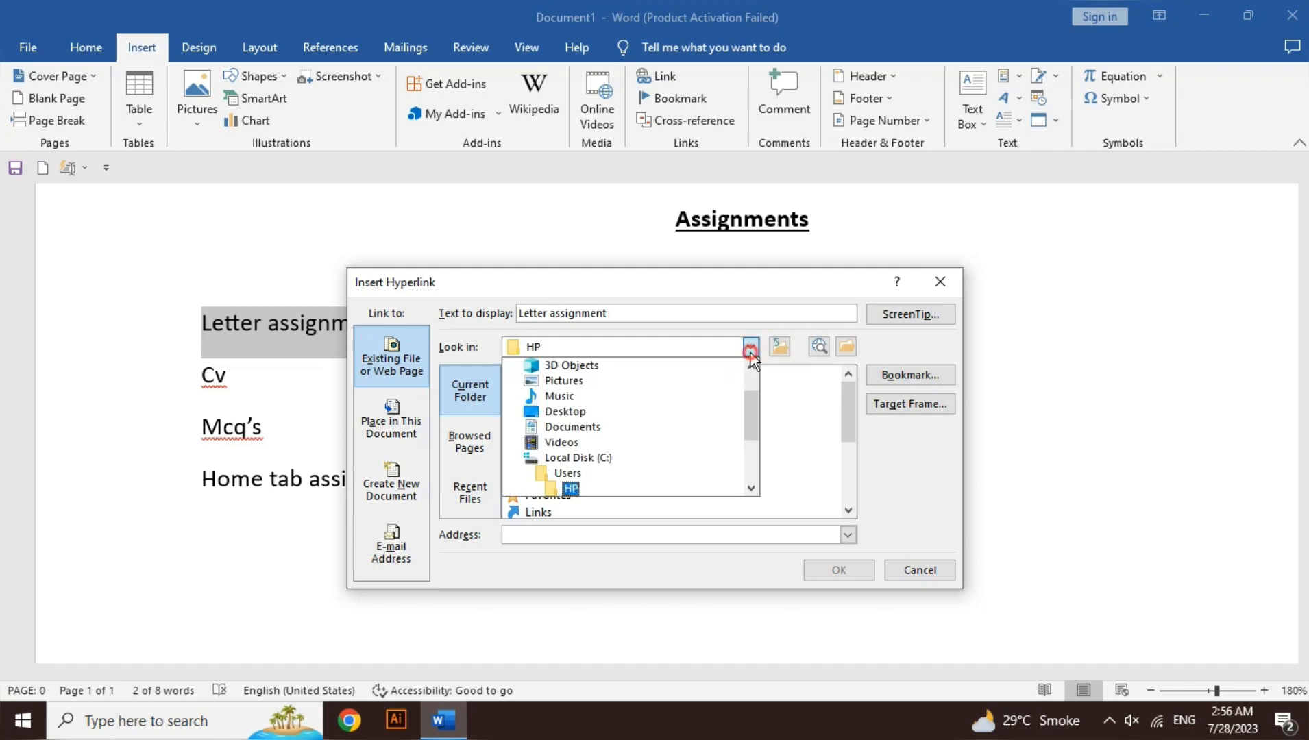
click(575, 427)
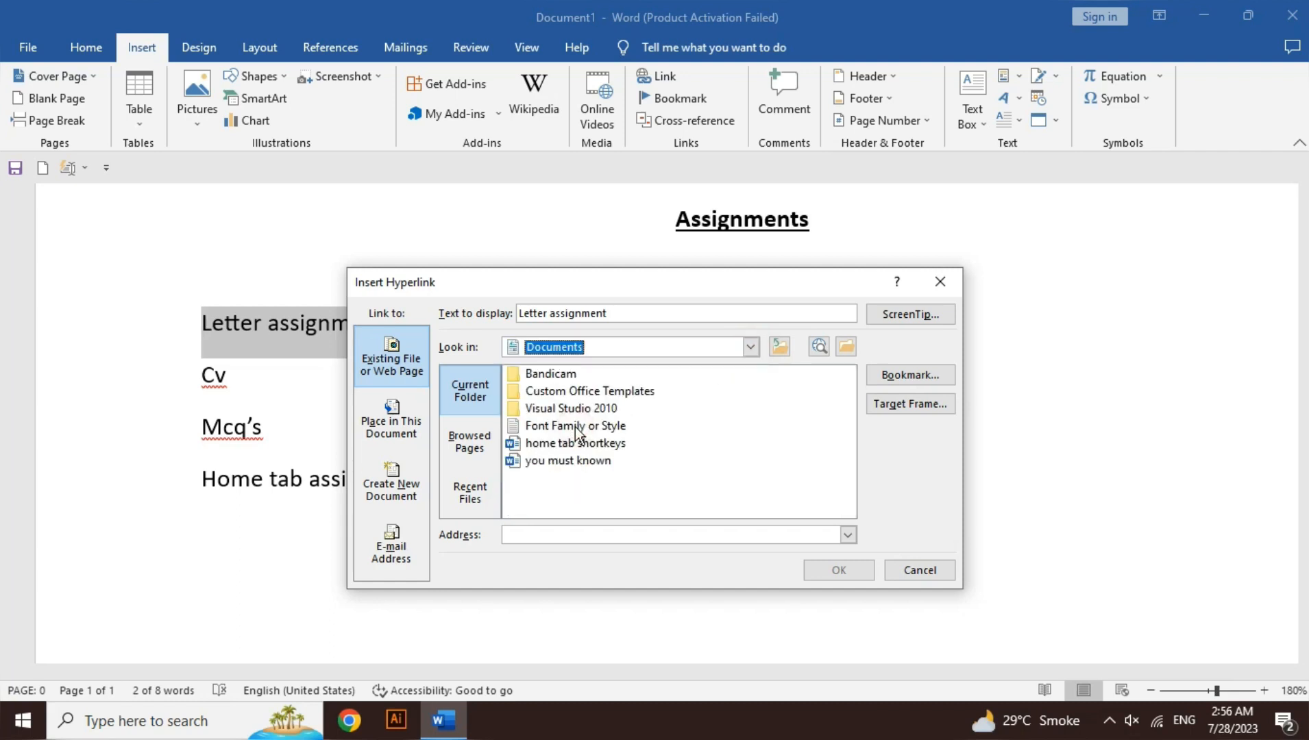
click(581, 446)
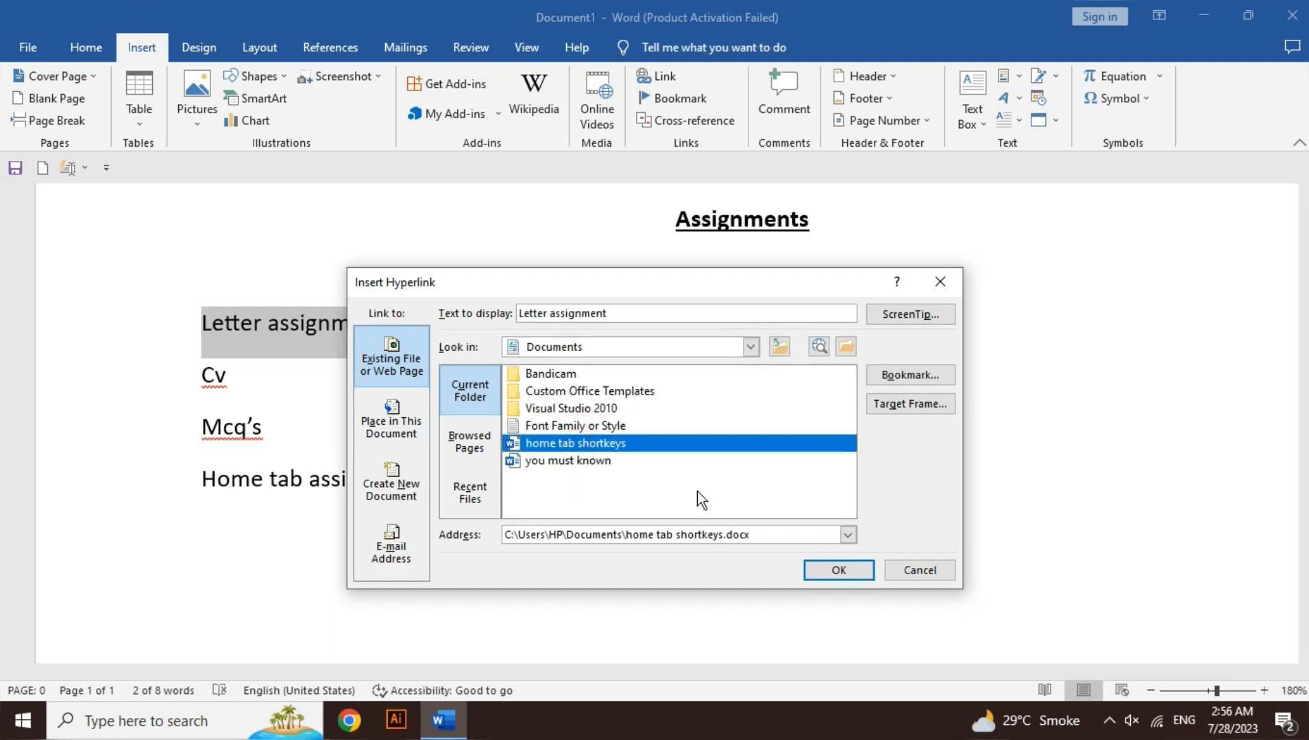
click(834, 569)
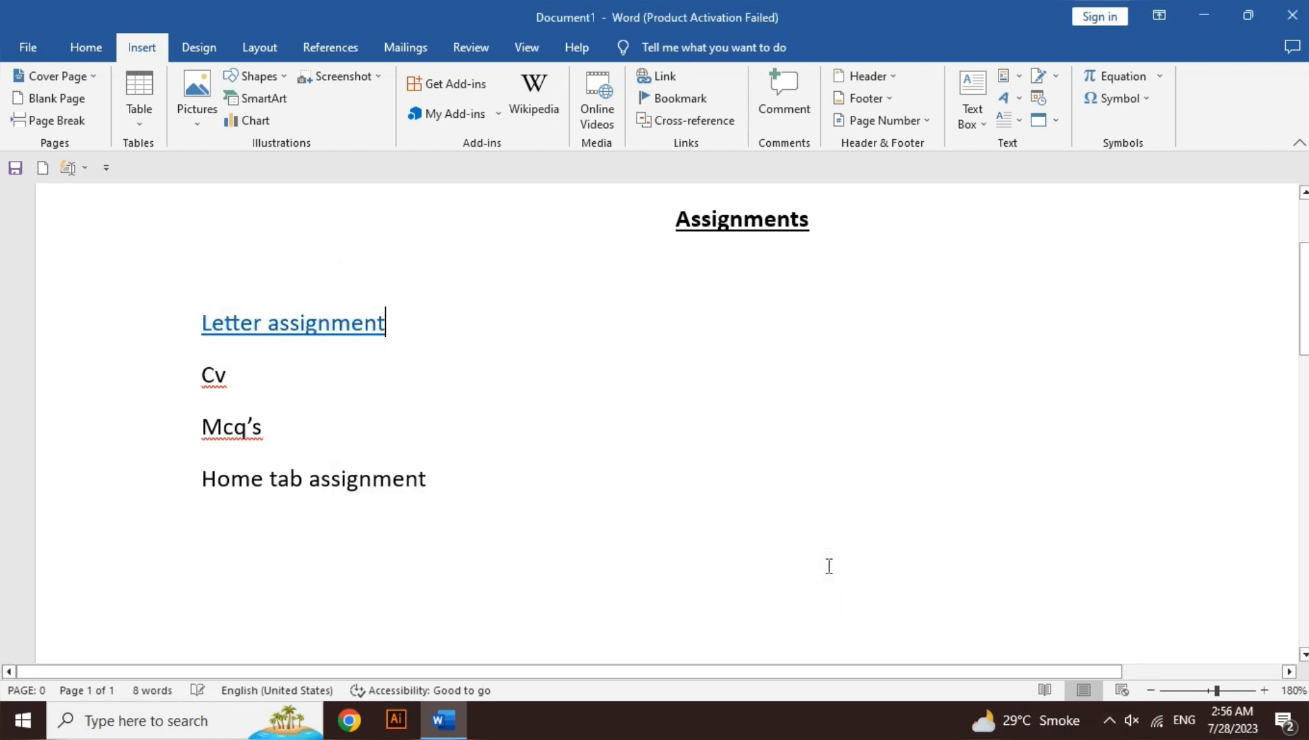
- Link the "Cv" line to the existing file "you must known" in the Documents folder
click(234, 381)
double_click(233, 381)
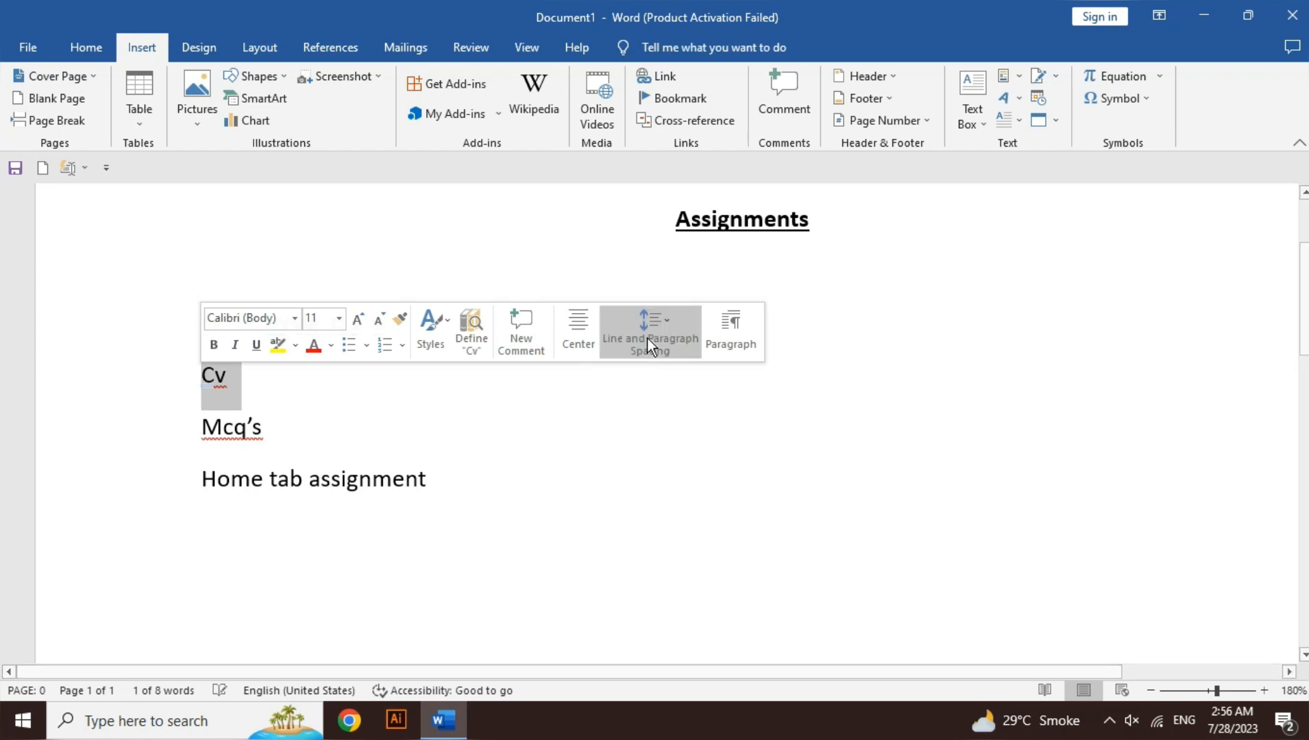
click(668, 83)
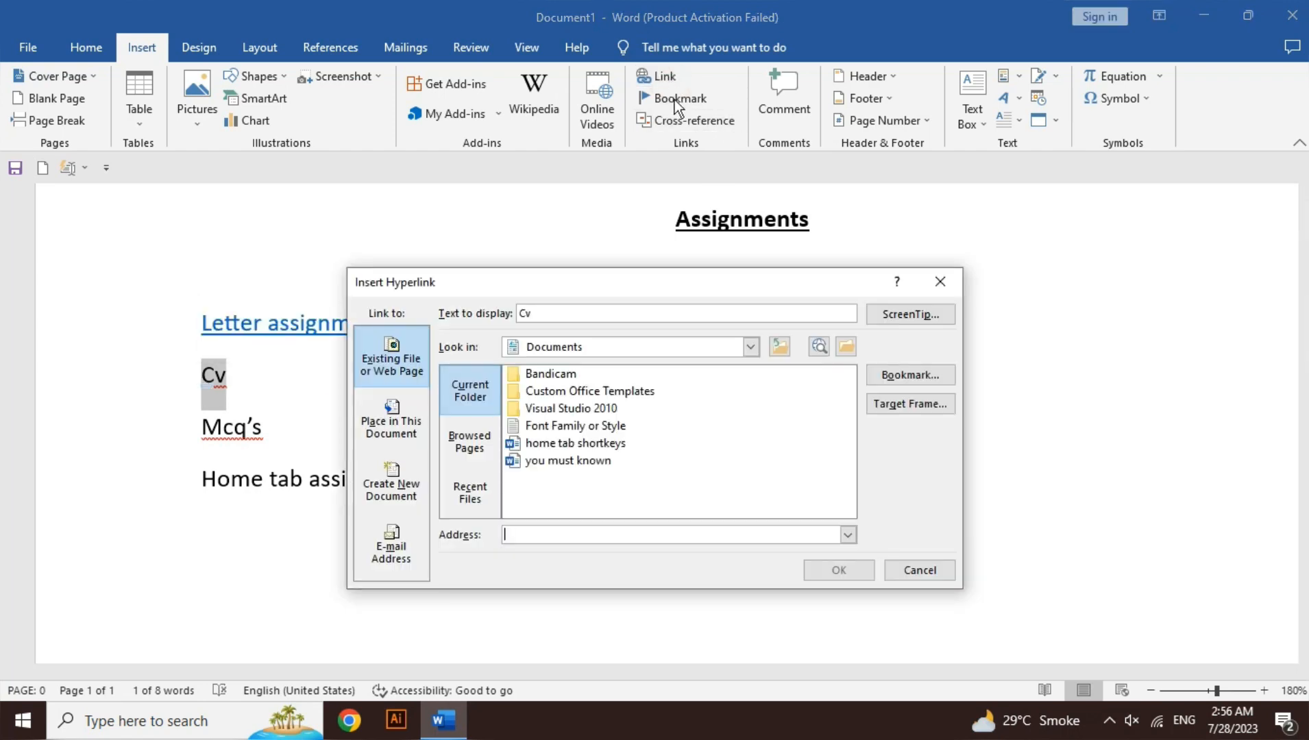
click(591, 460)
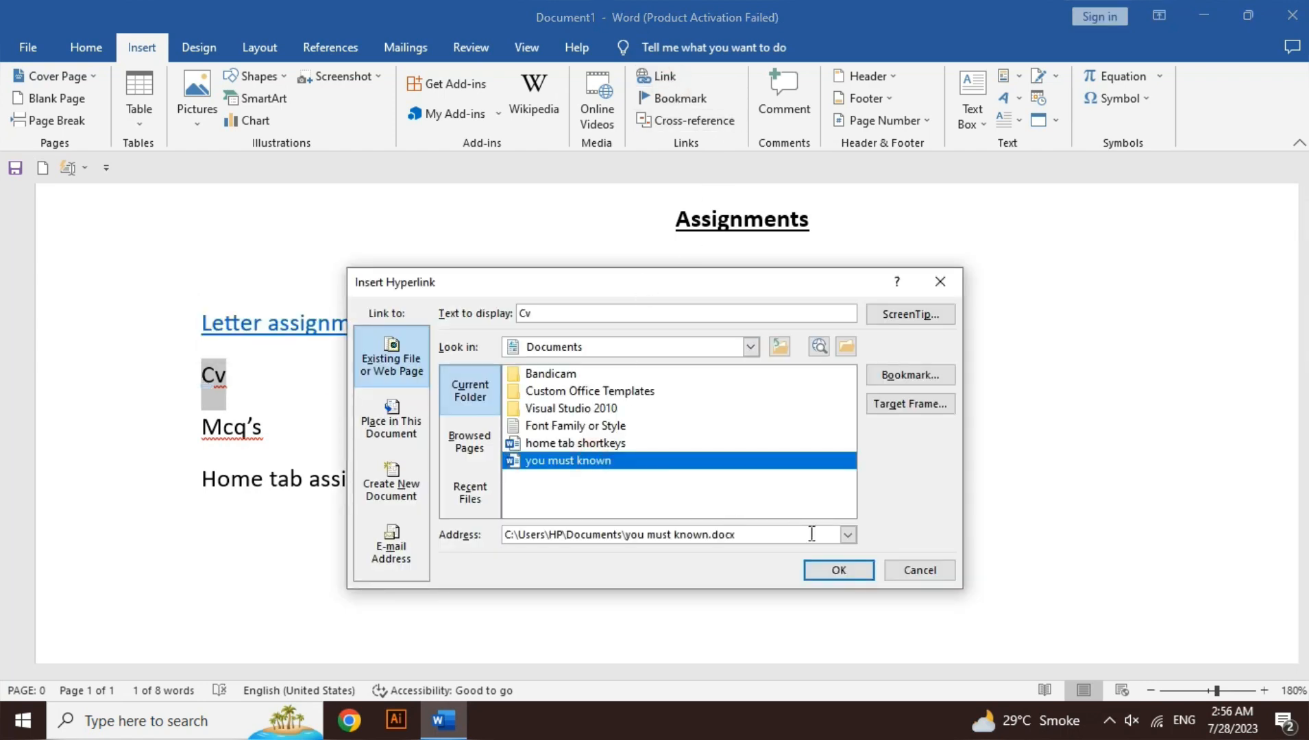
click(838, 570)
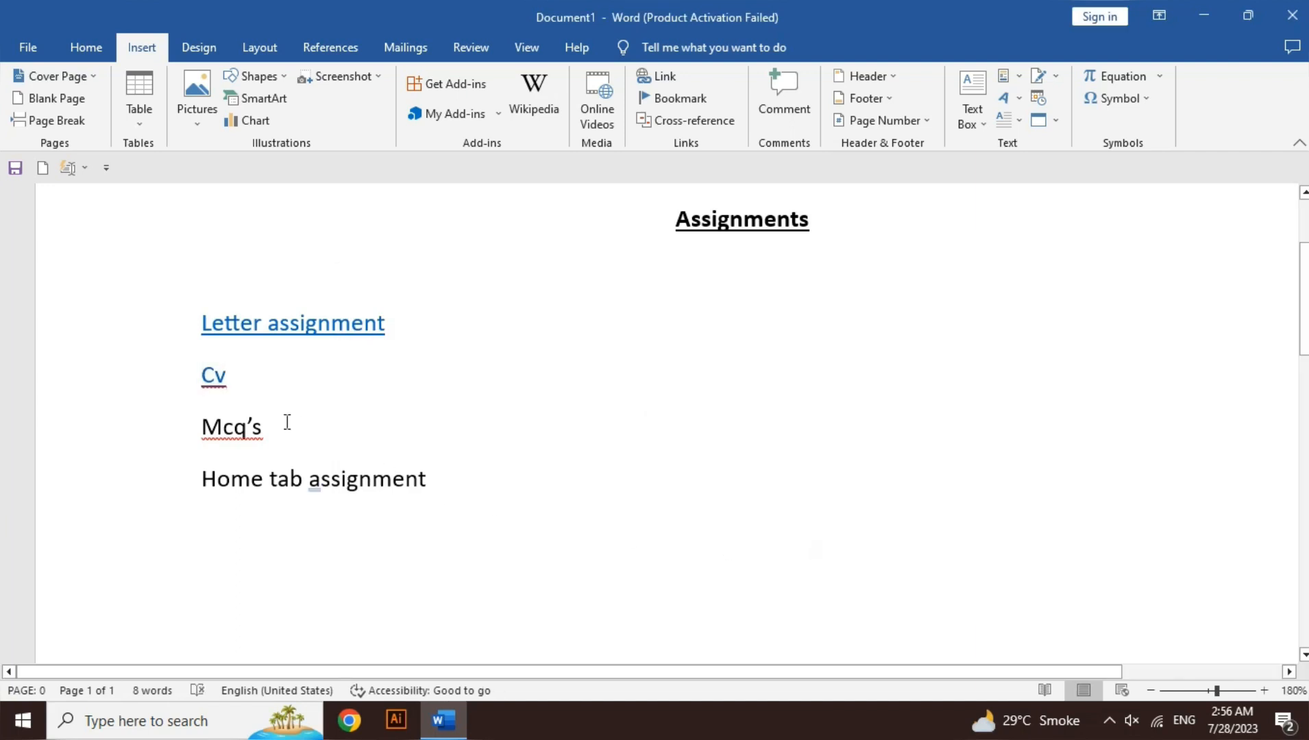
- Link the "Mcq's" line to the "Visual Studio 2010" folder in Documents
drag(286, 421, 205, 428)
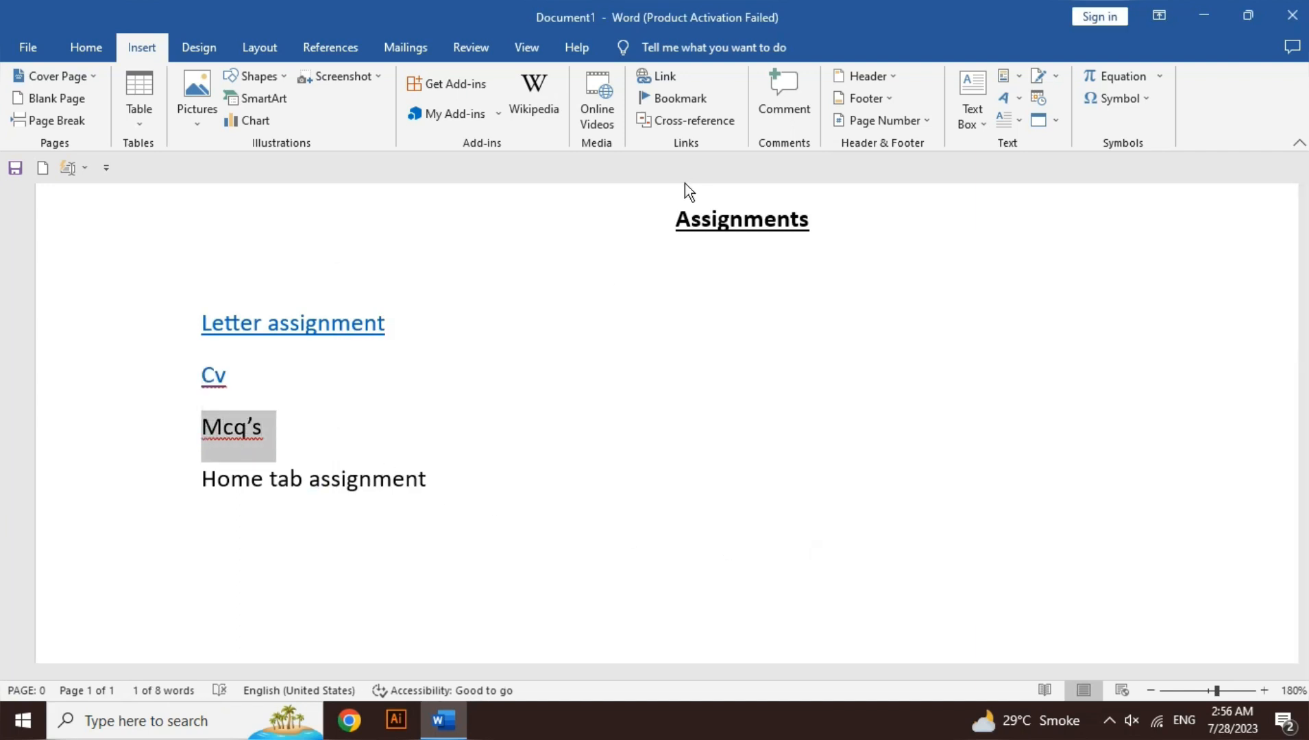
click(667, 84)
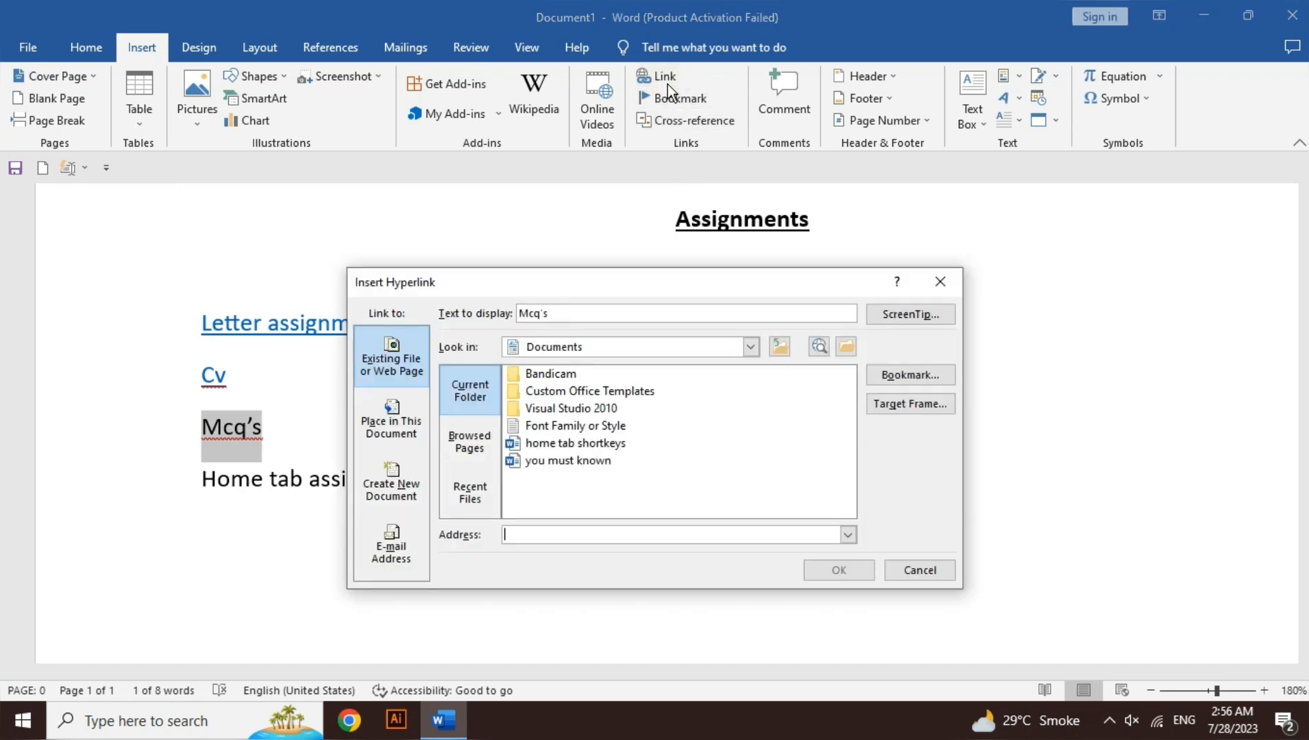
click(601, 464)
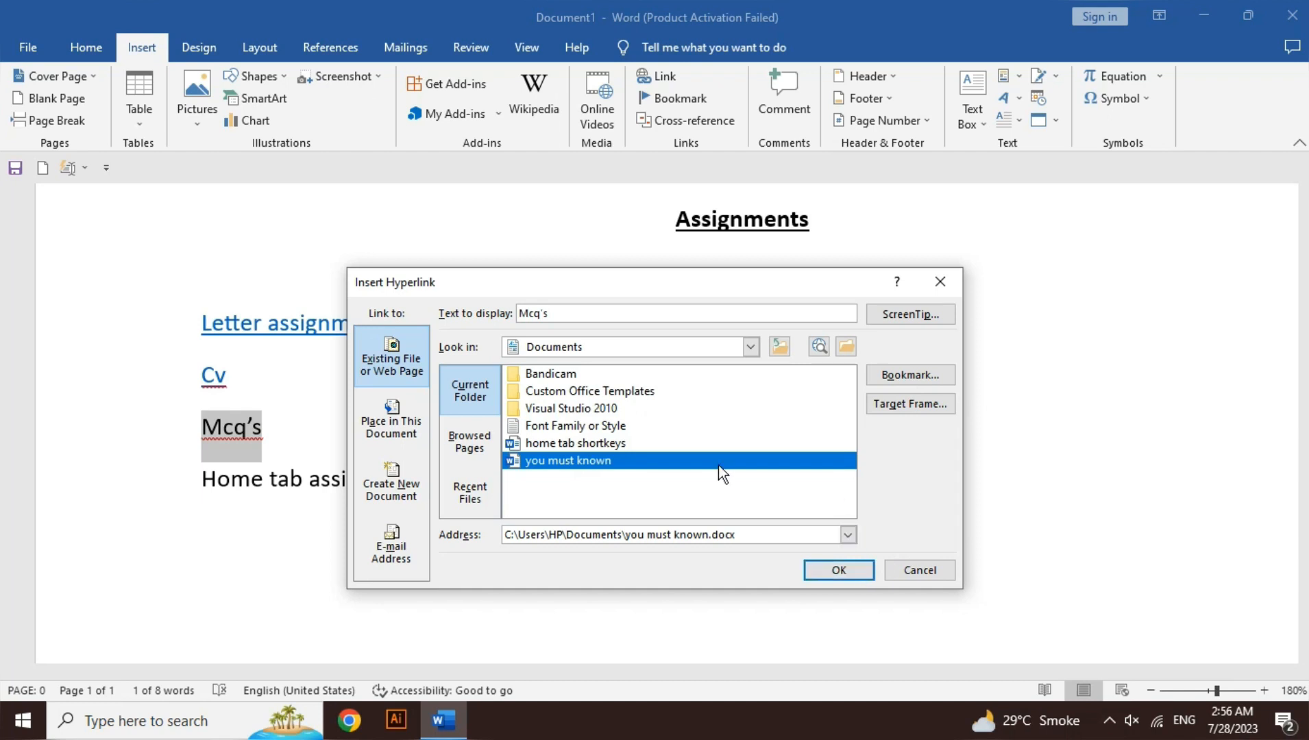
click(587, 381)
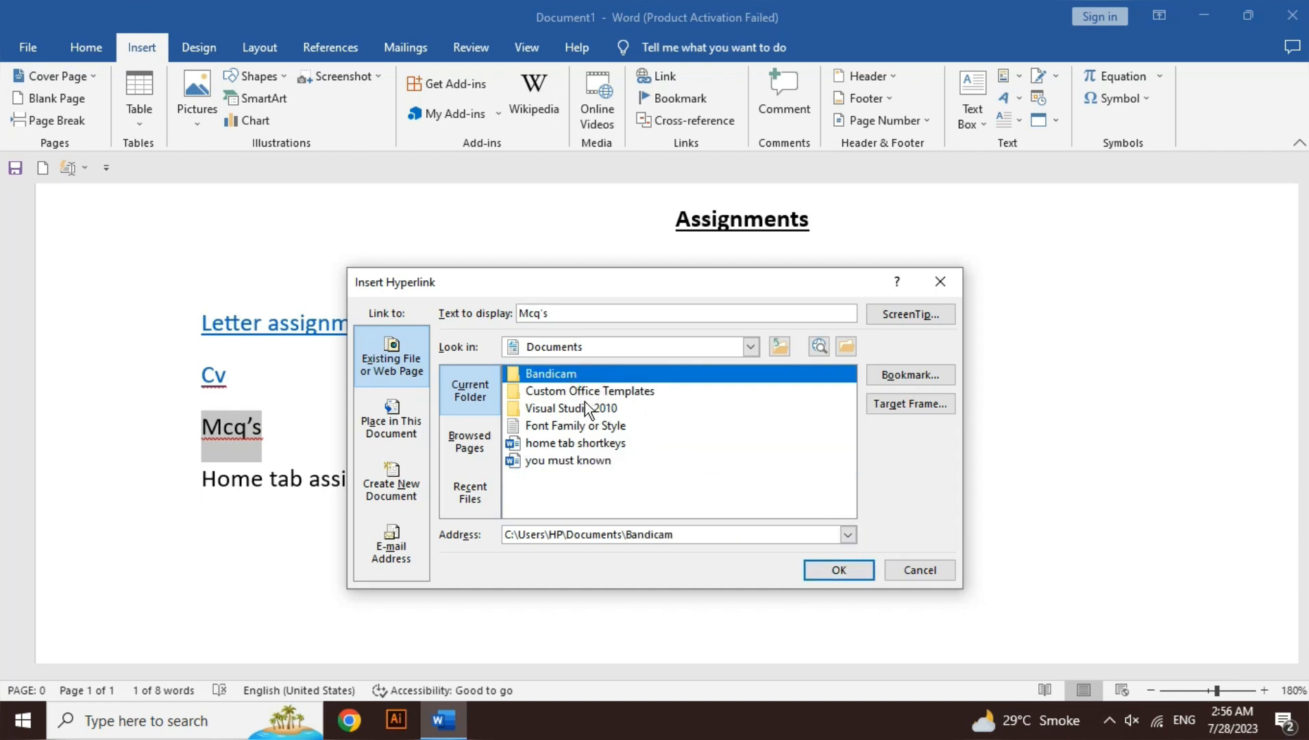
click(586, 403)
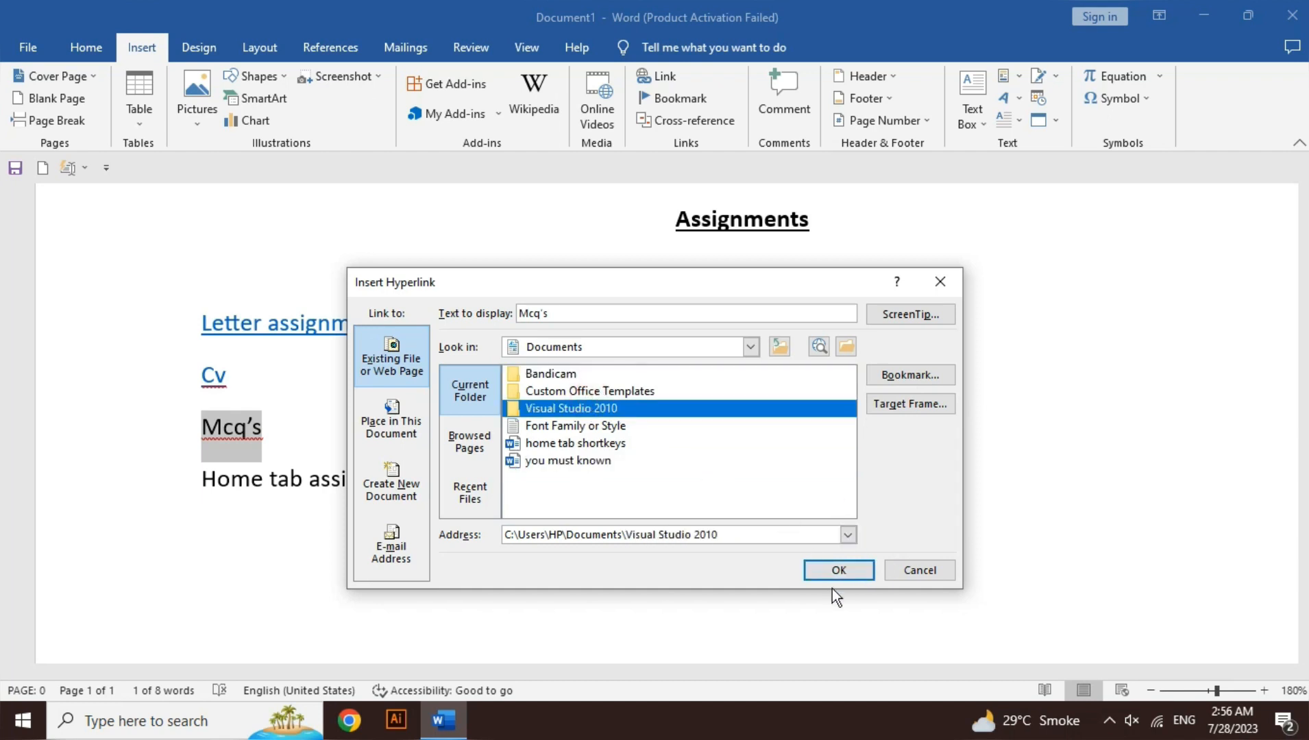
click(837, 571)
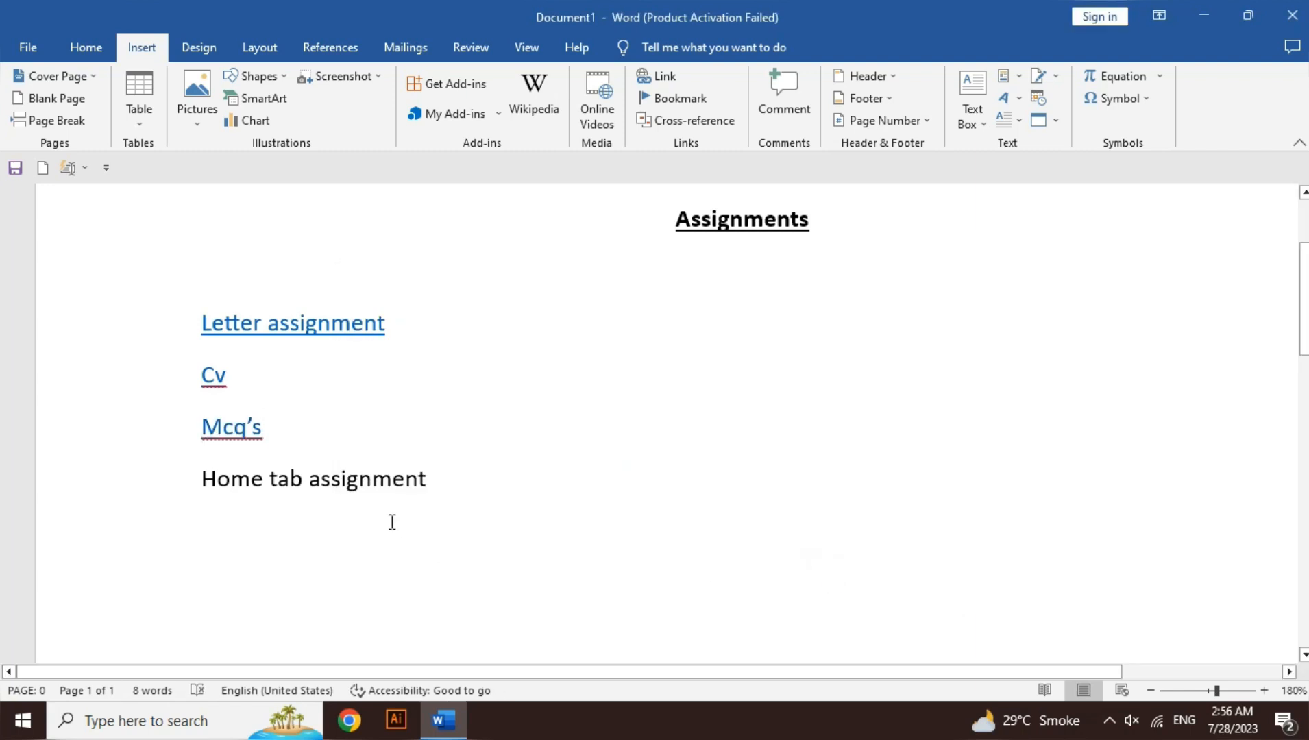
- Link the "Home tab assignment" line to the computer's Pictures folder
drag(436, 491, 216, 487)
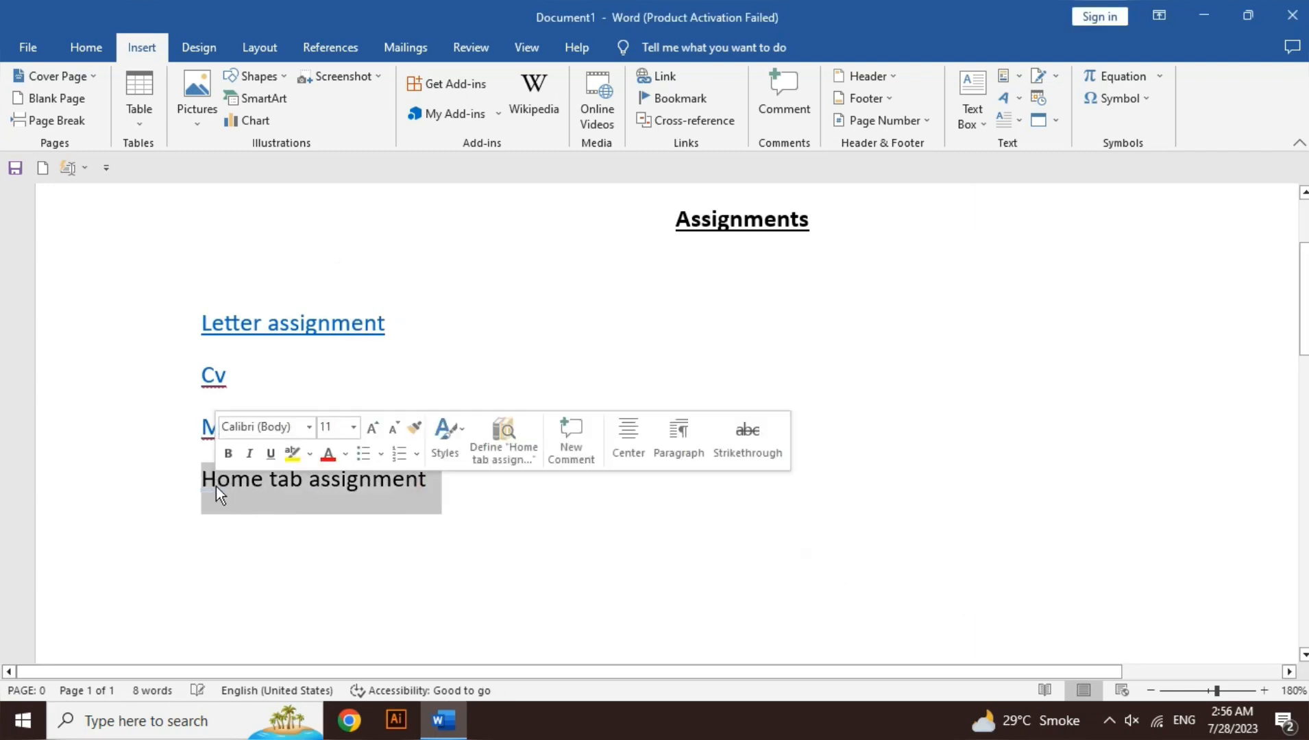
click(666, 77)
click(751, 347)
double_click(562, 412)
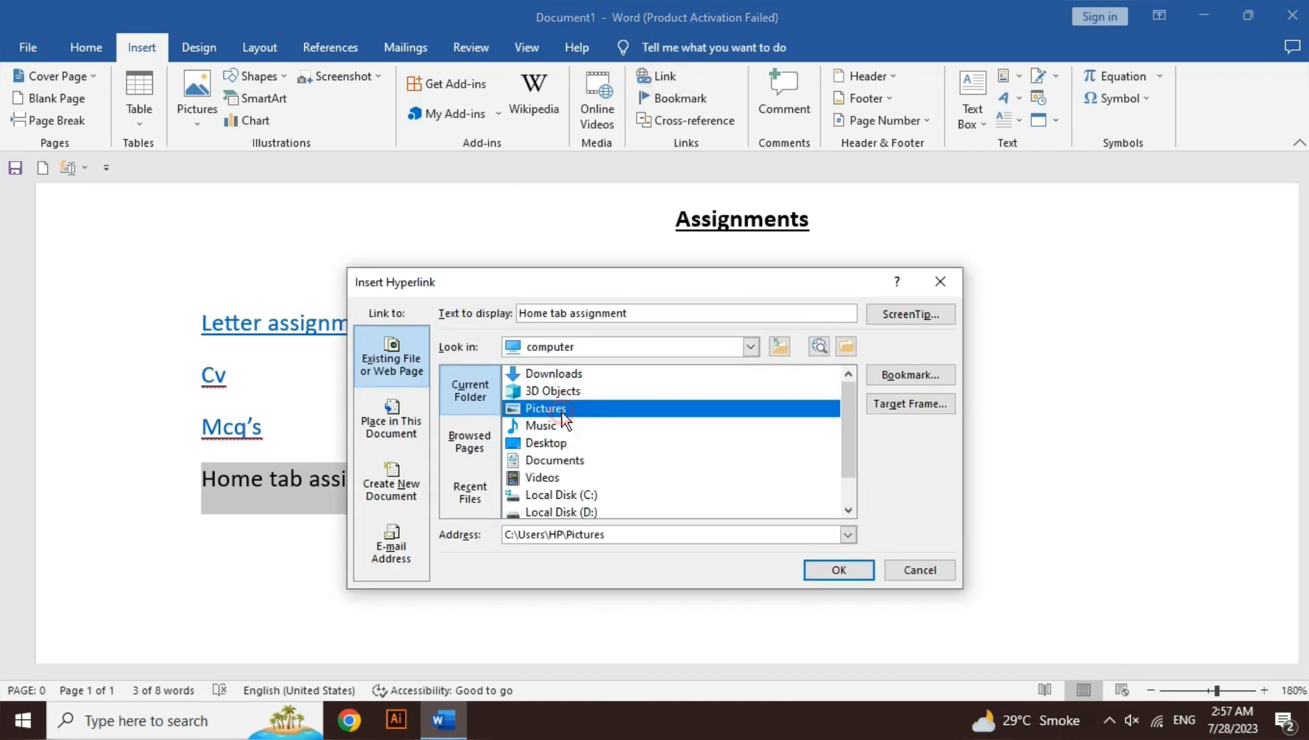
click(842, 570)
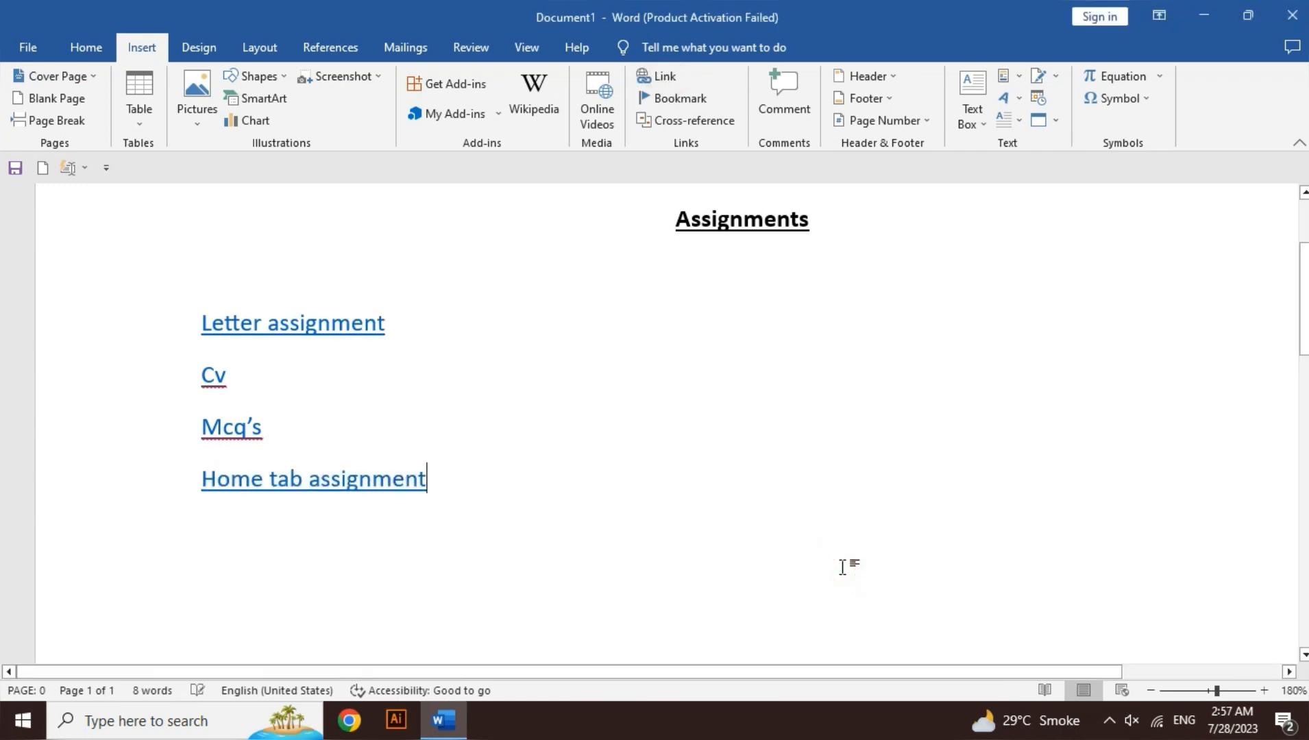
- Follow the "Letter assignment" and "Cv" links, accepting the security notices and closing each opened document
click(300, 336)
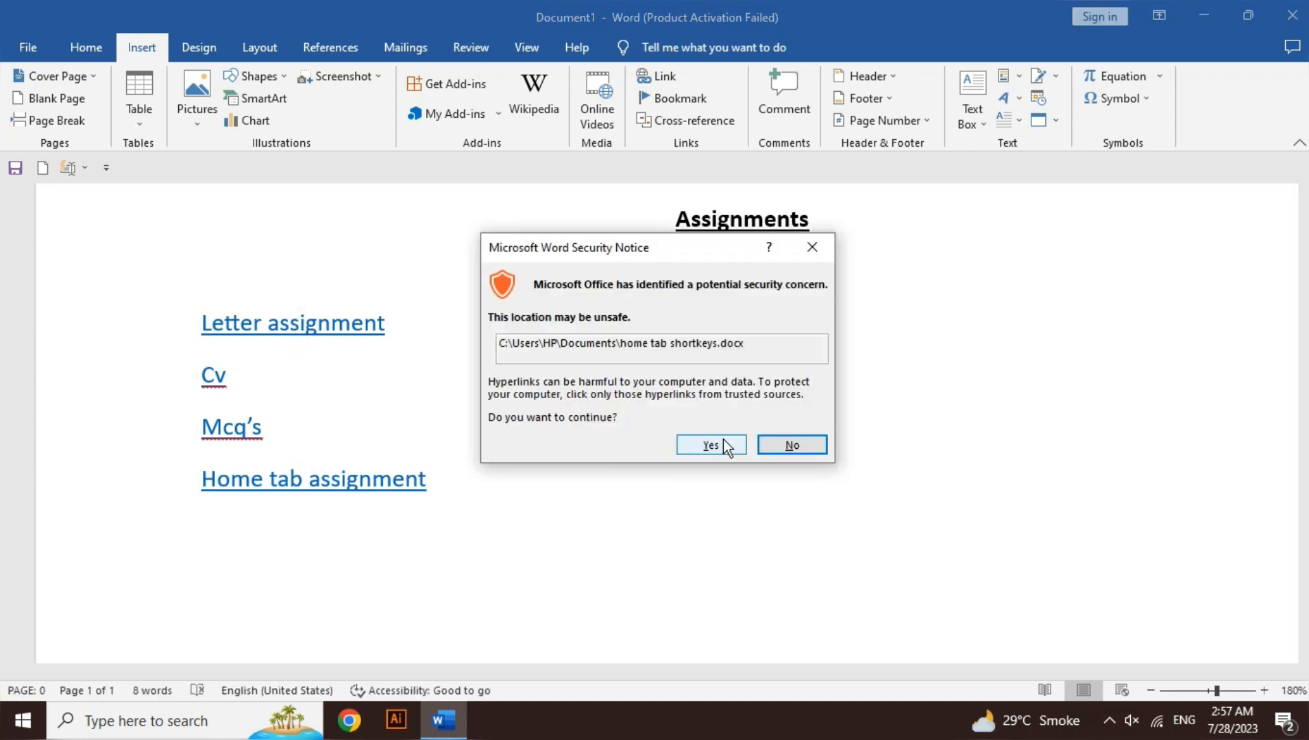
click(723, 440)
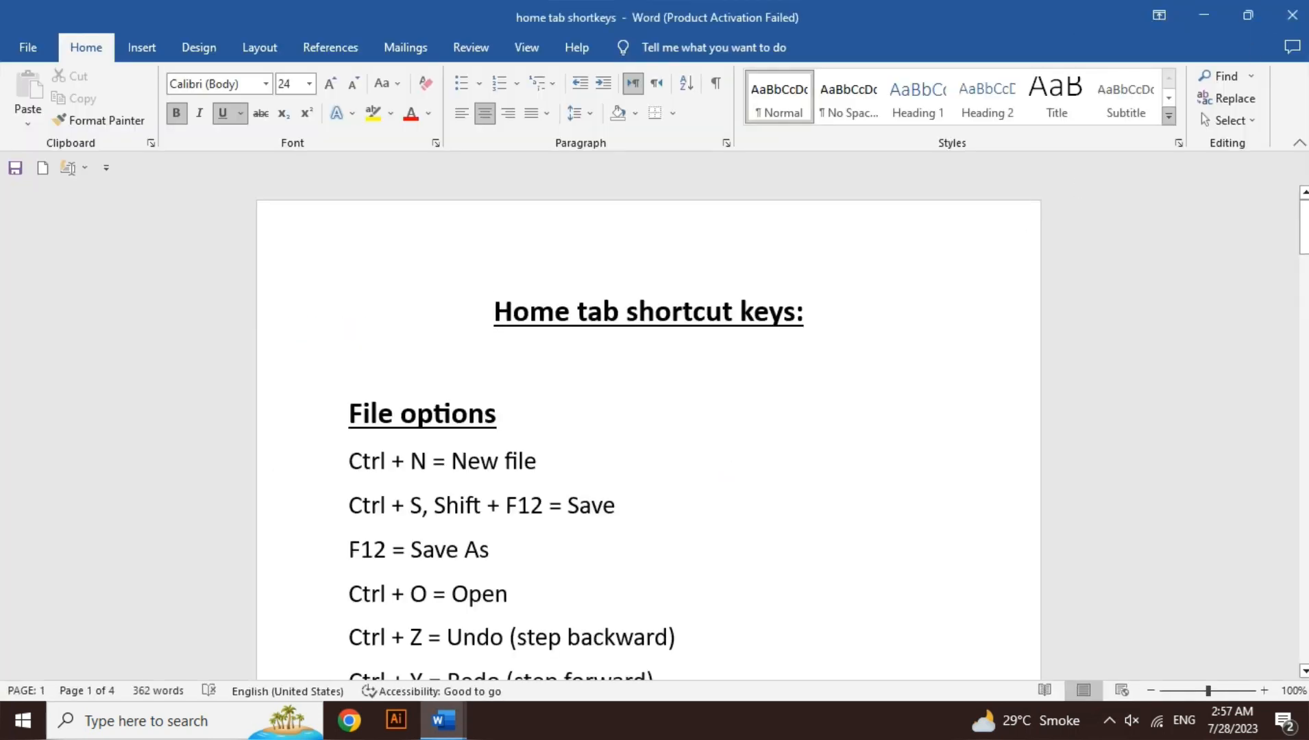
click(1293, 15)
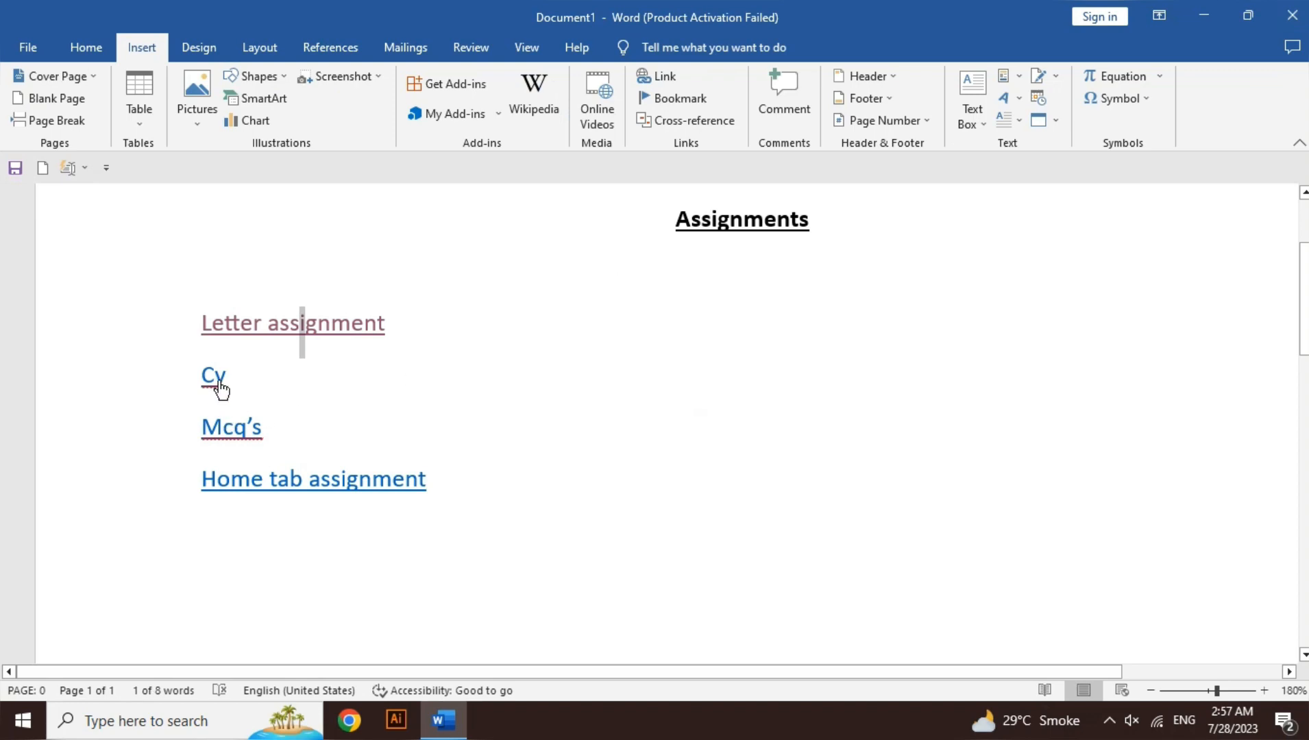
click(216, 379)
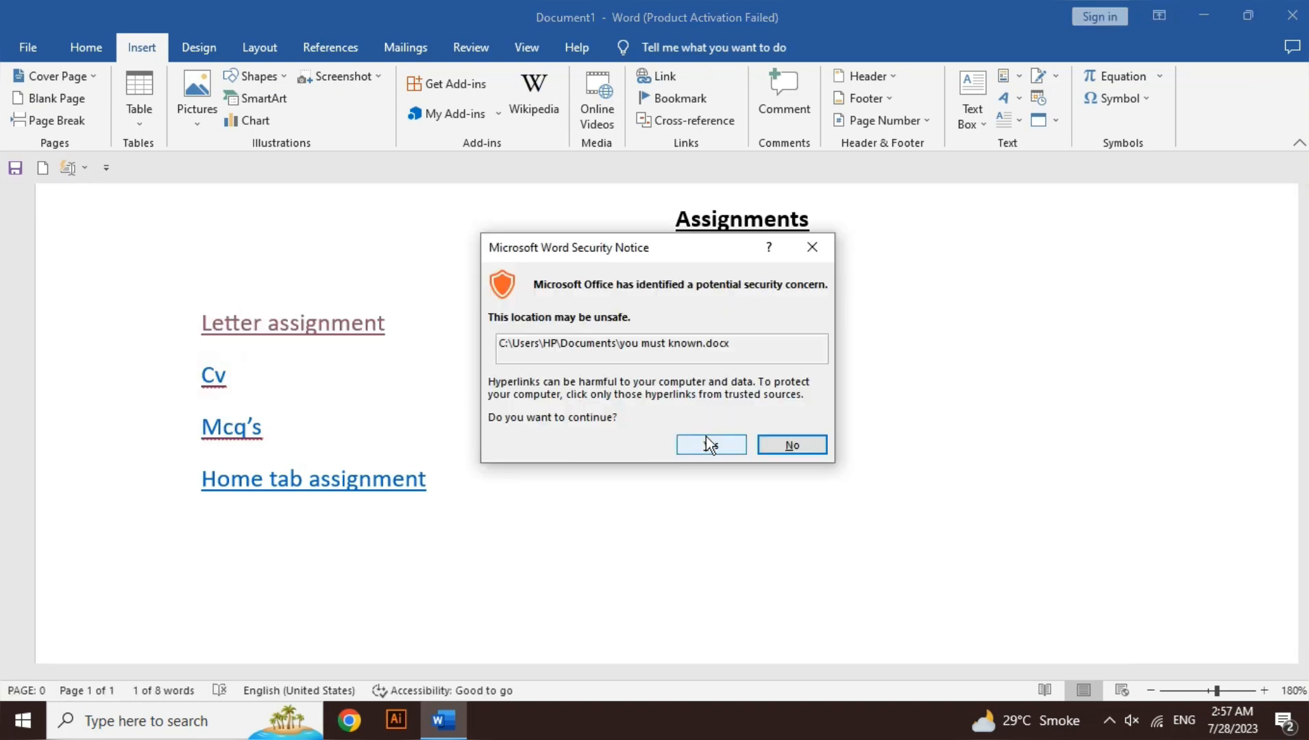
click(706, 438)
click(1293, 15)
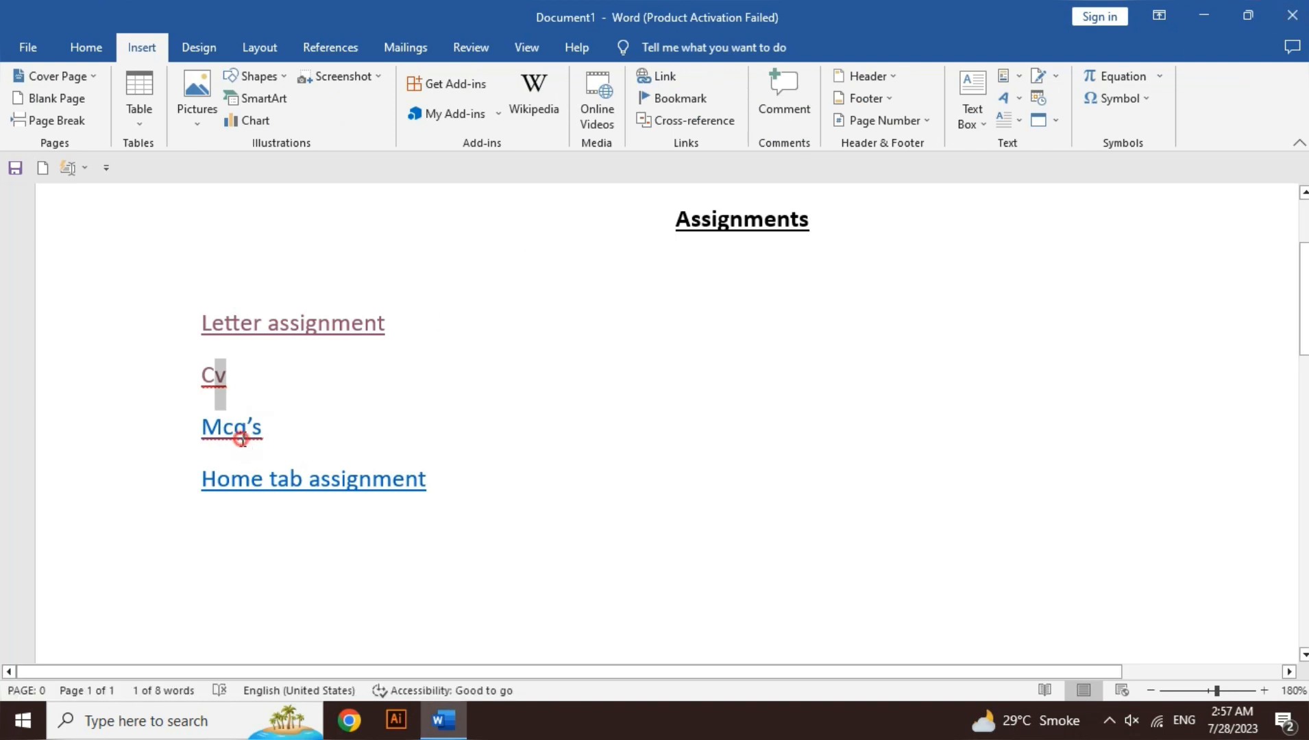
- Follow the "Mcq's" link to its folder, accepting the security notice, and close the folder window
click(244, 437)
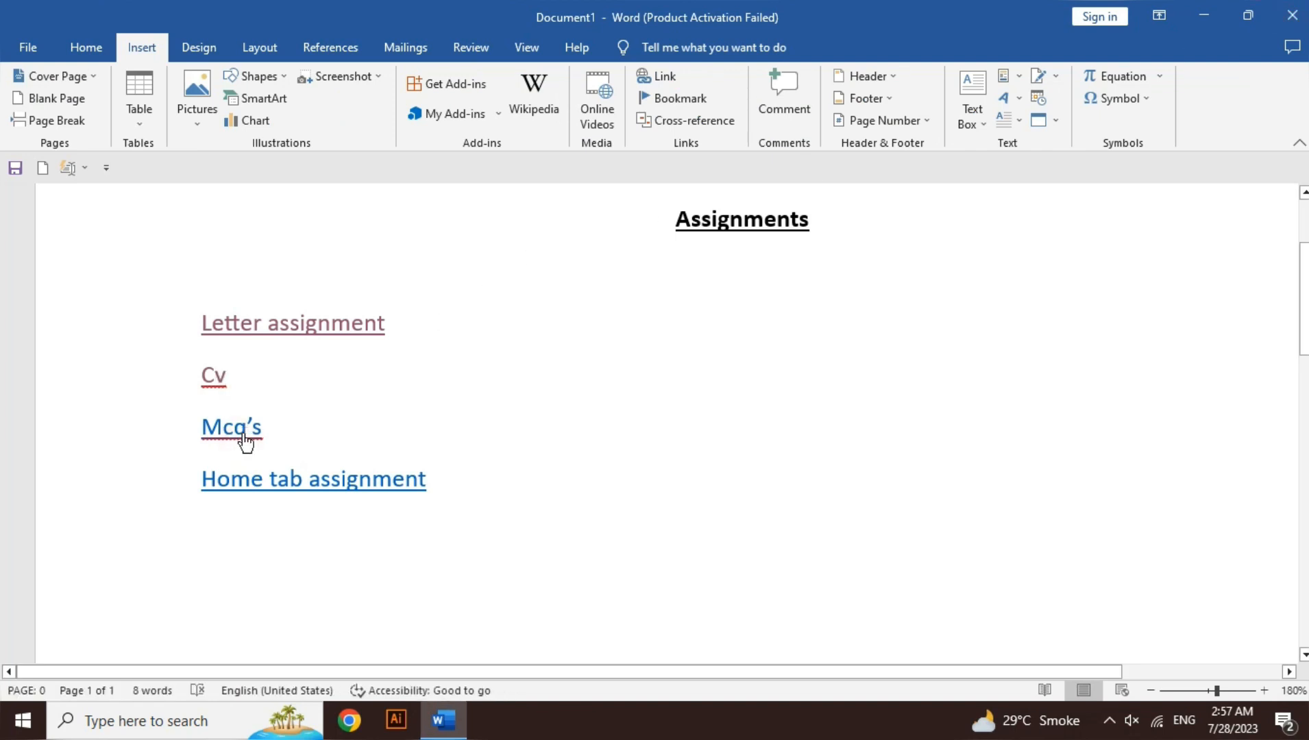
double_click(235, 435)
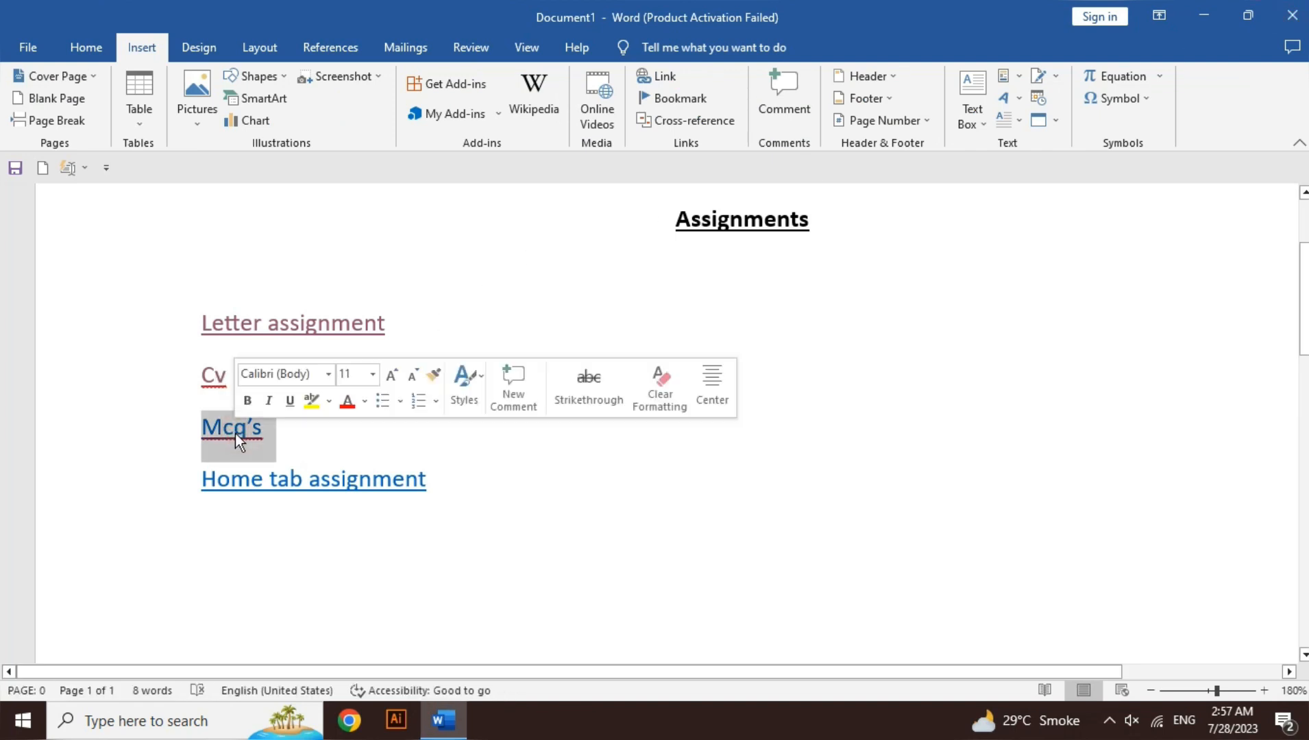
click(273, 443)
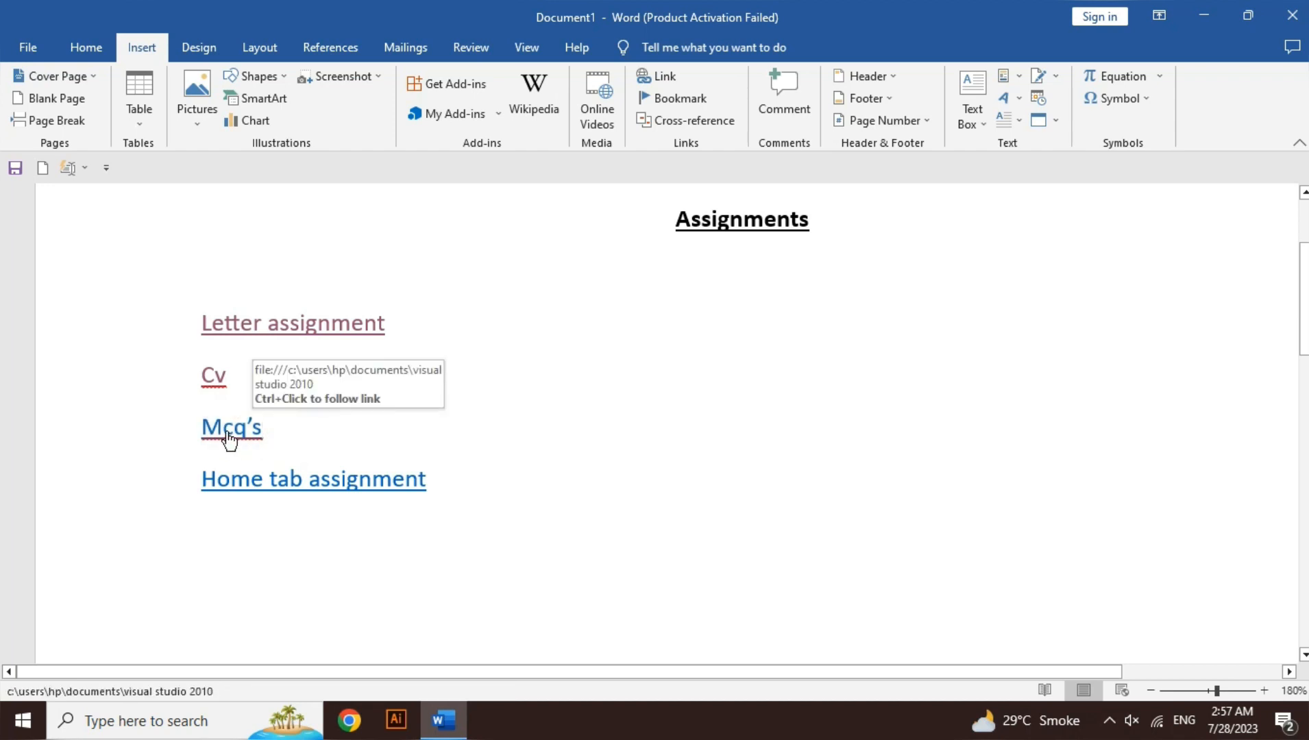
ctrl+click(231, 439)
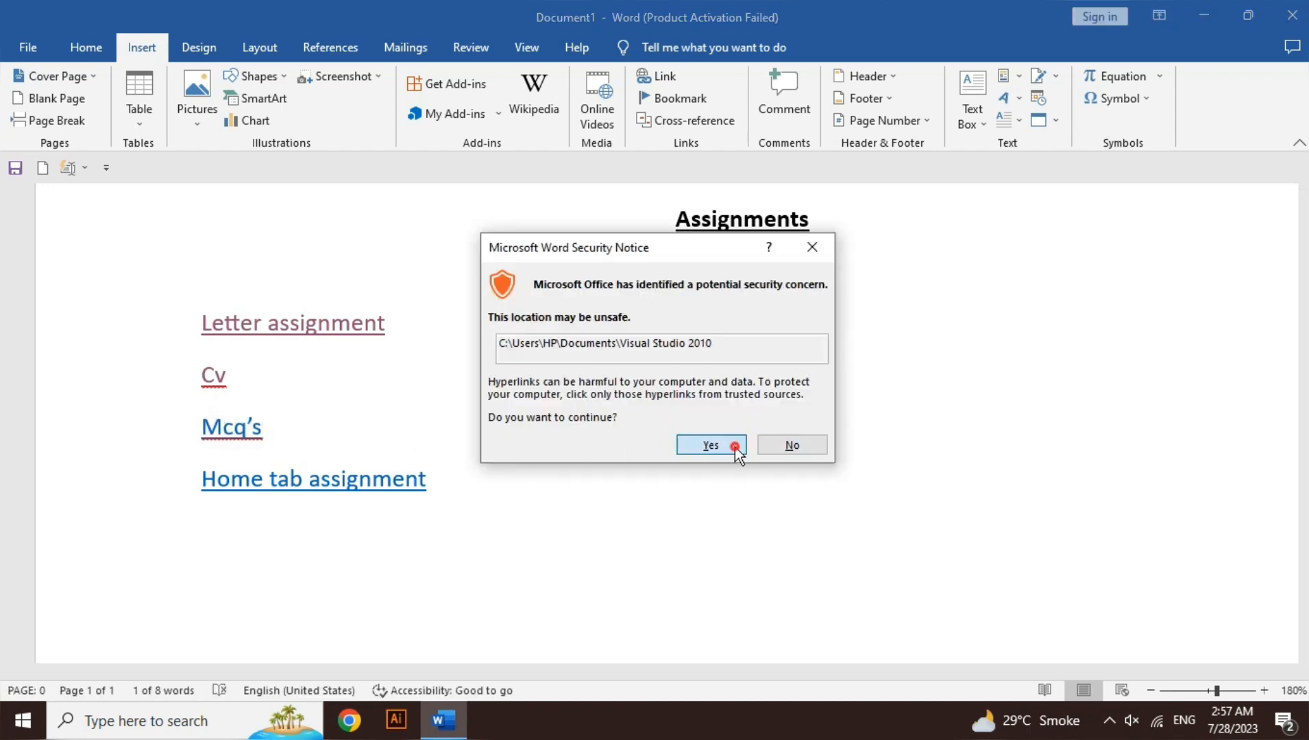
click(734, 447)
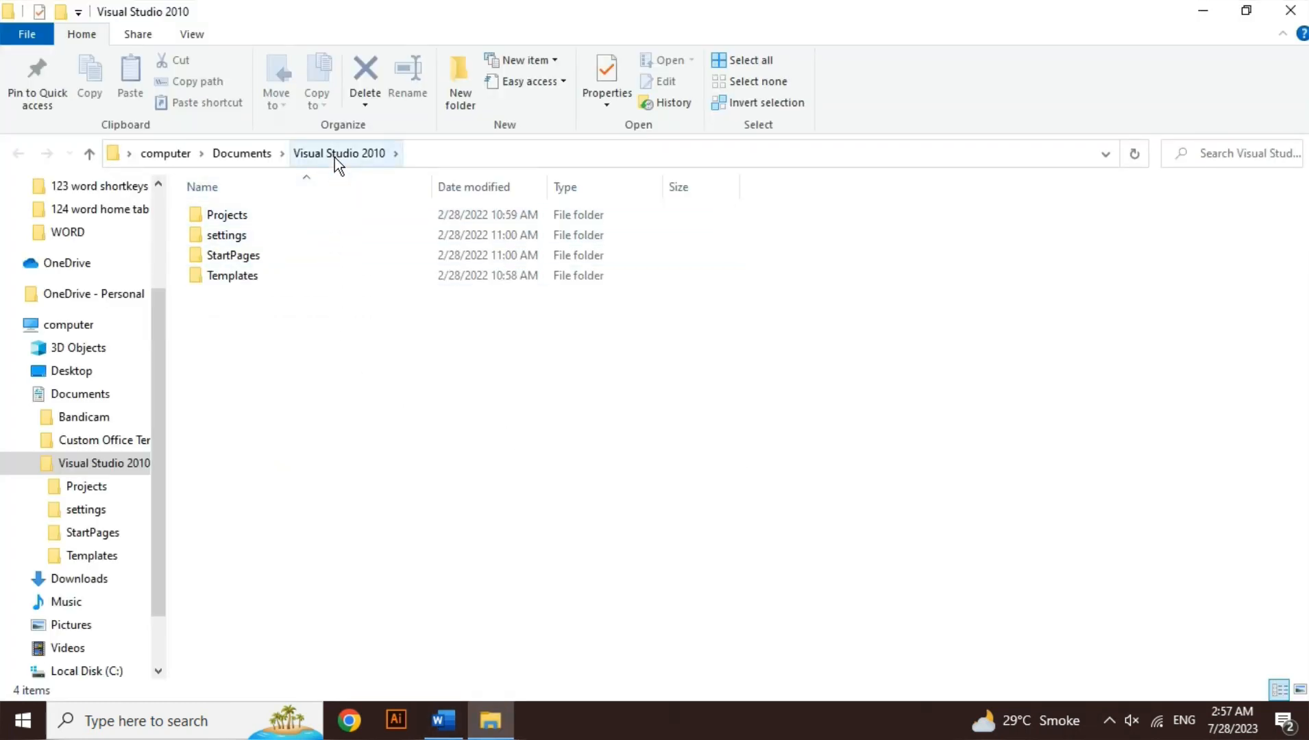
click(1291, 11)
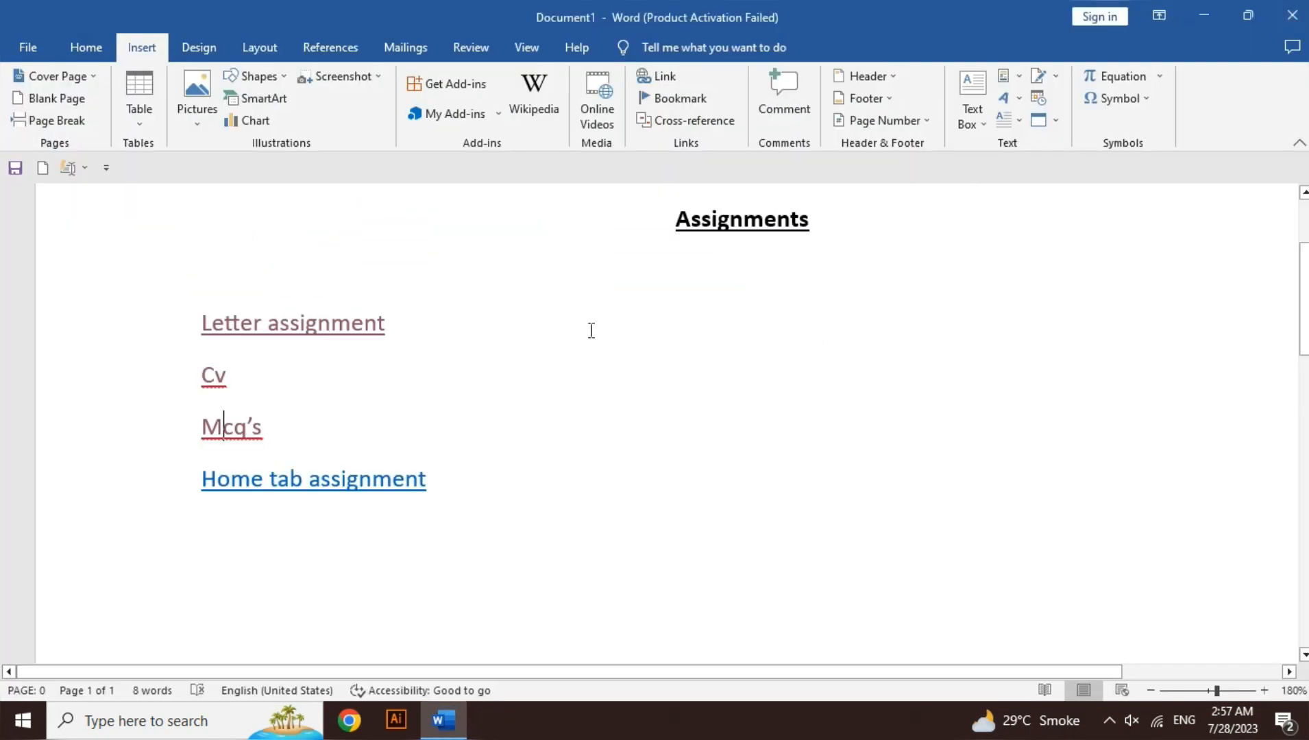
- Follow the "Home tab assignment" link to the Pictures folder, accepting the security notice, and close the folder window
triple_click(308, 481)
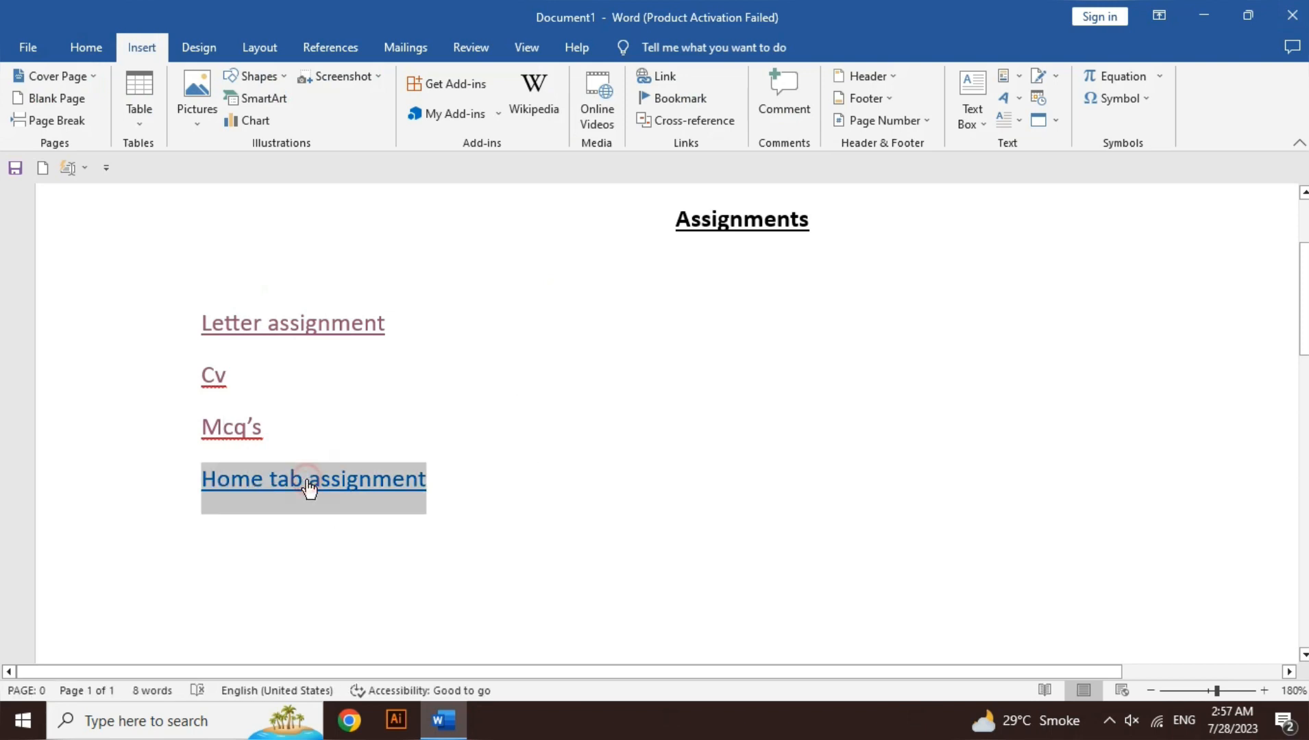
click(297, 526)
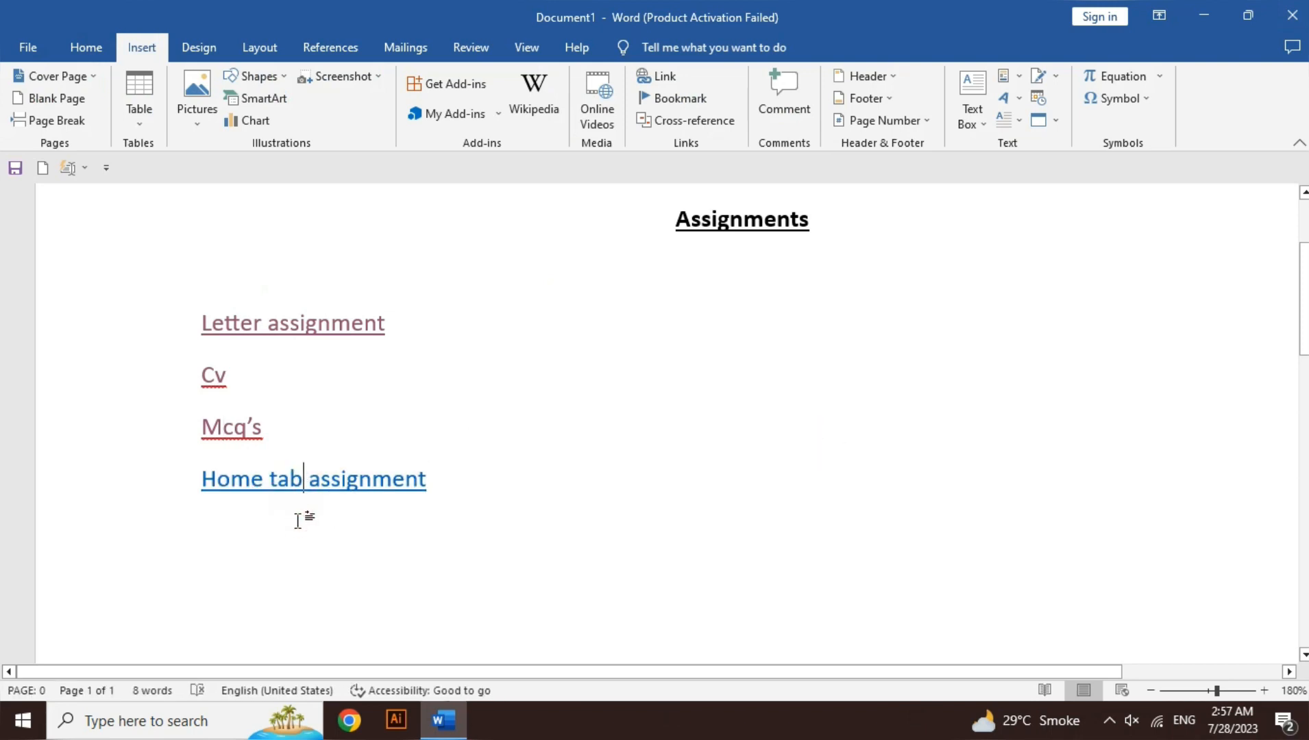
triple_click(297, 479)
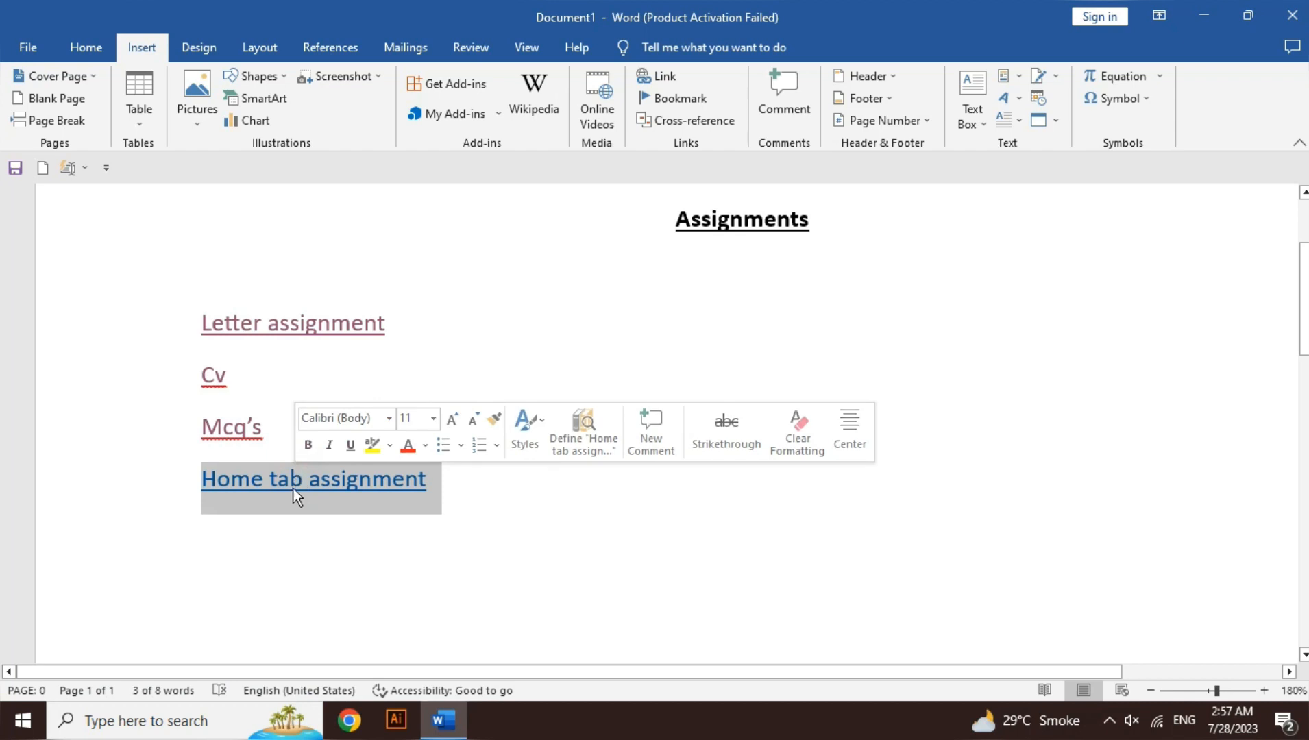
click(293, 525)
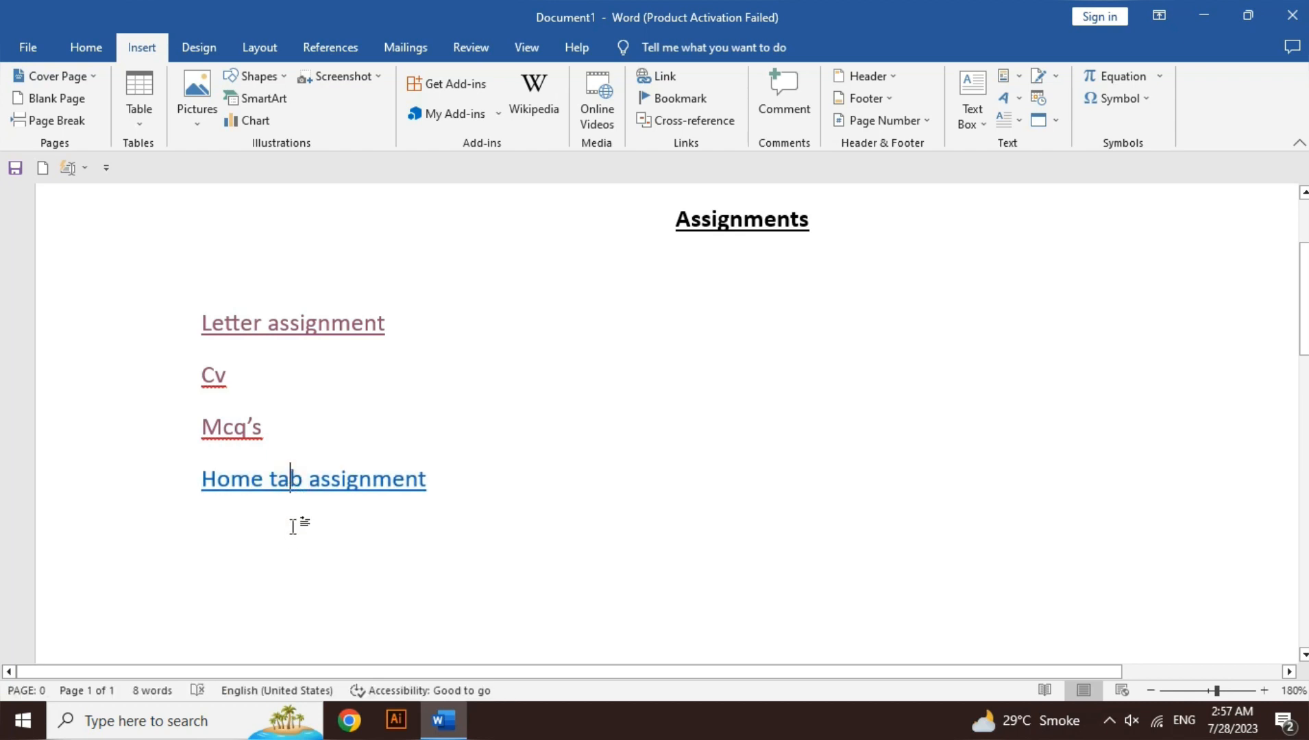
ctrl+click(296, 487)
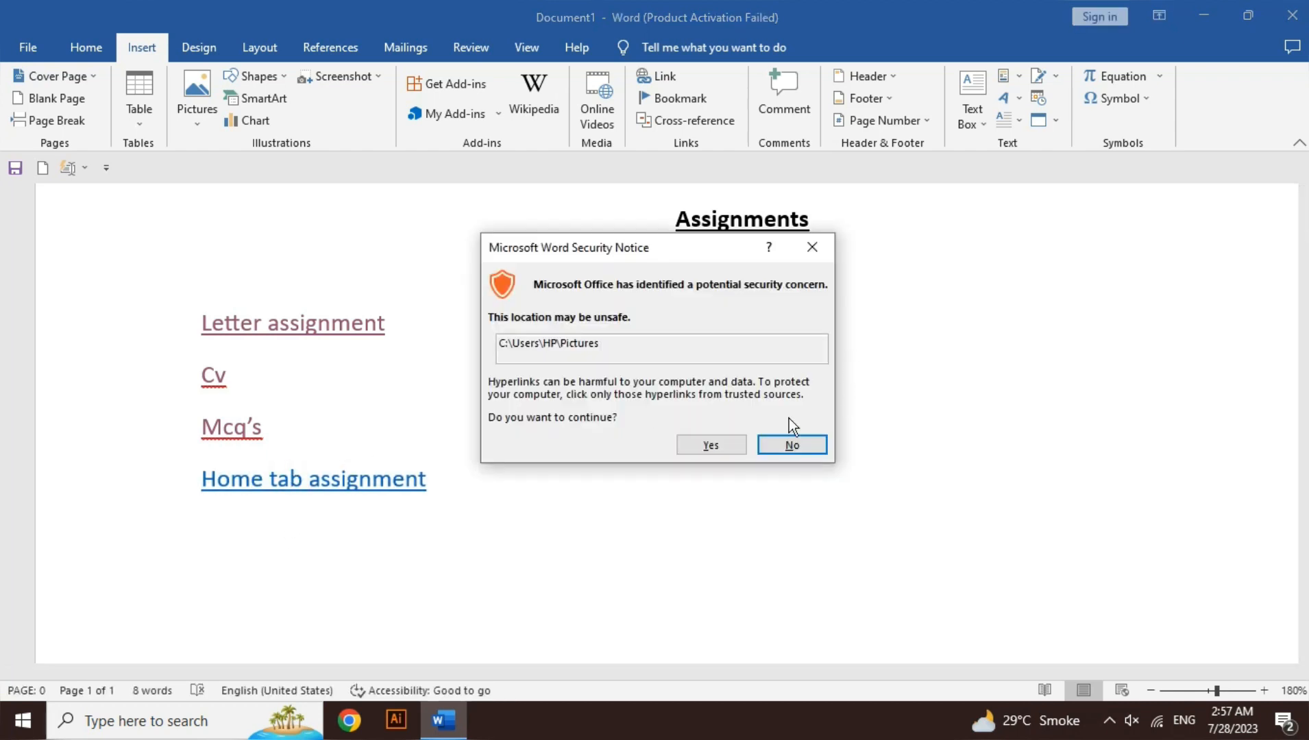
click(724, 444)
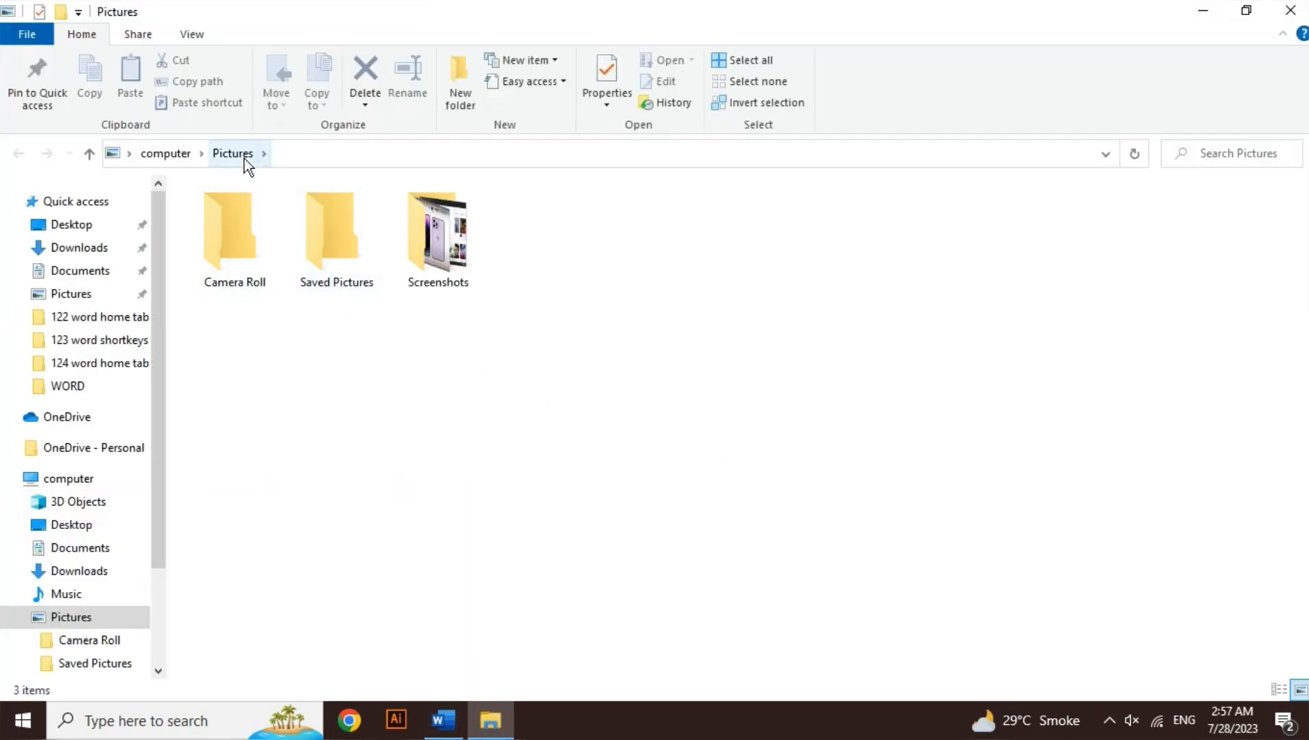
click(1291, 10)
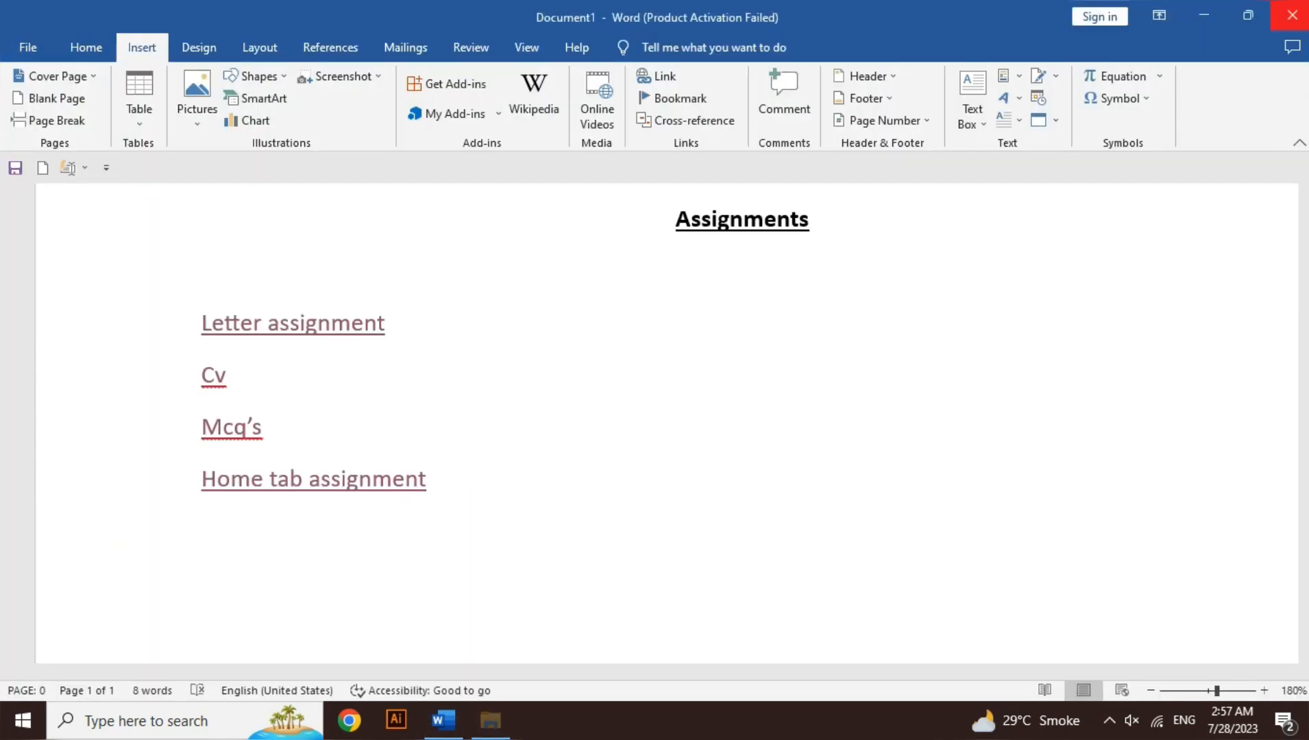
- Replace the entire assignment list with sample paragraphs generated by =rand()
click(542, 466)
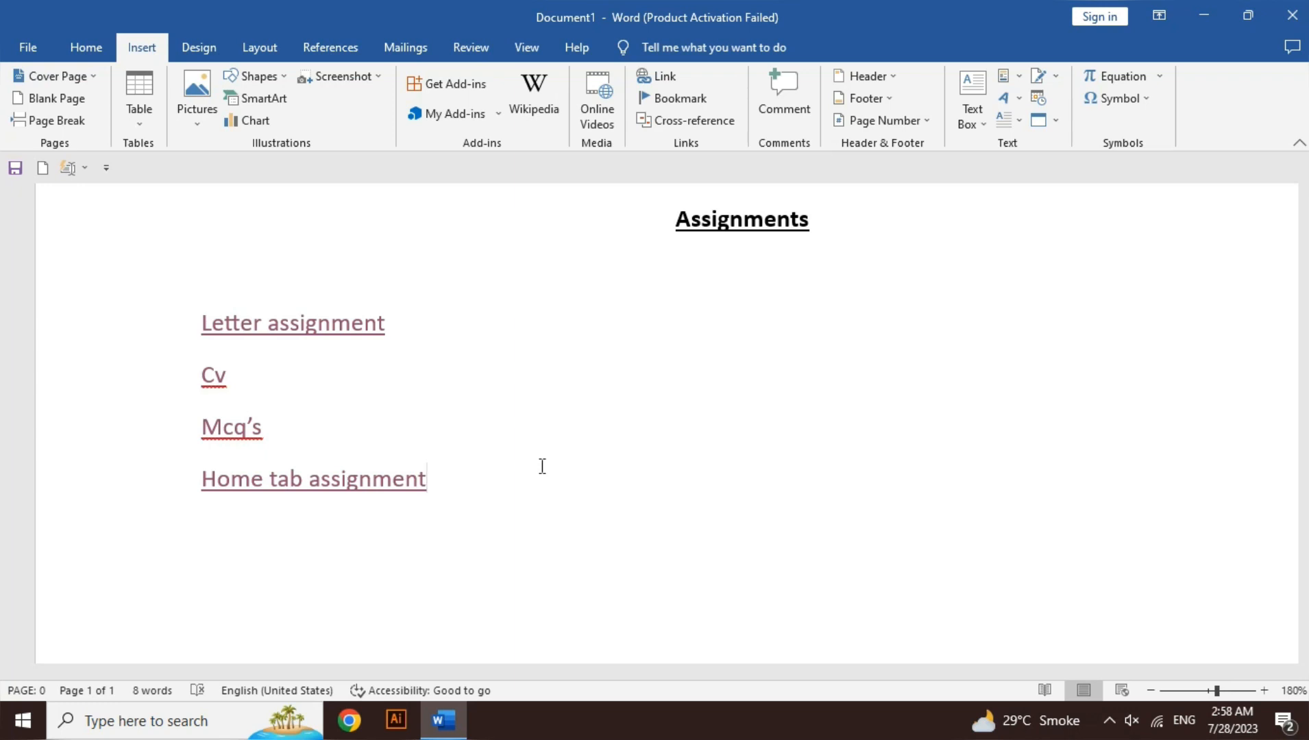
key(ctrl+a)
key(Delete)
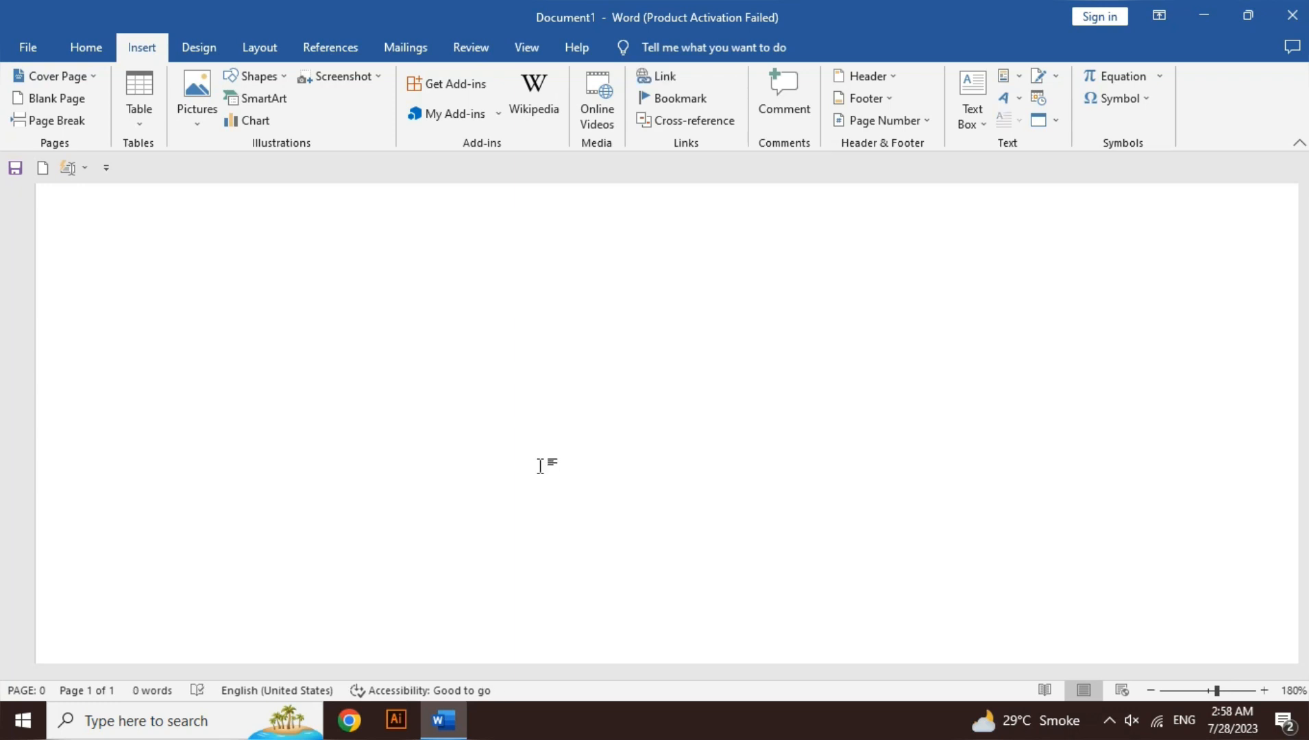
key(ctrl+k)
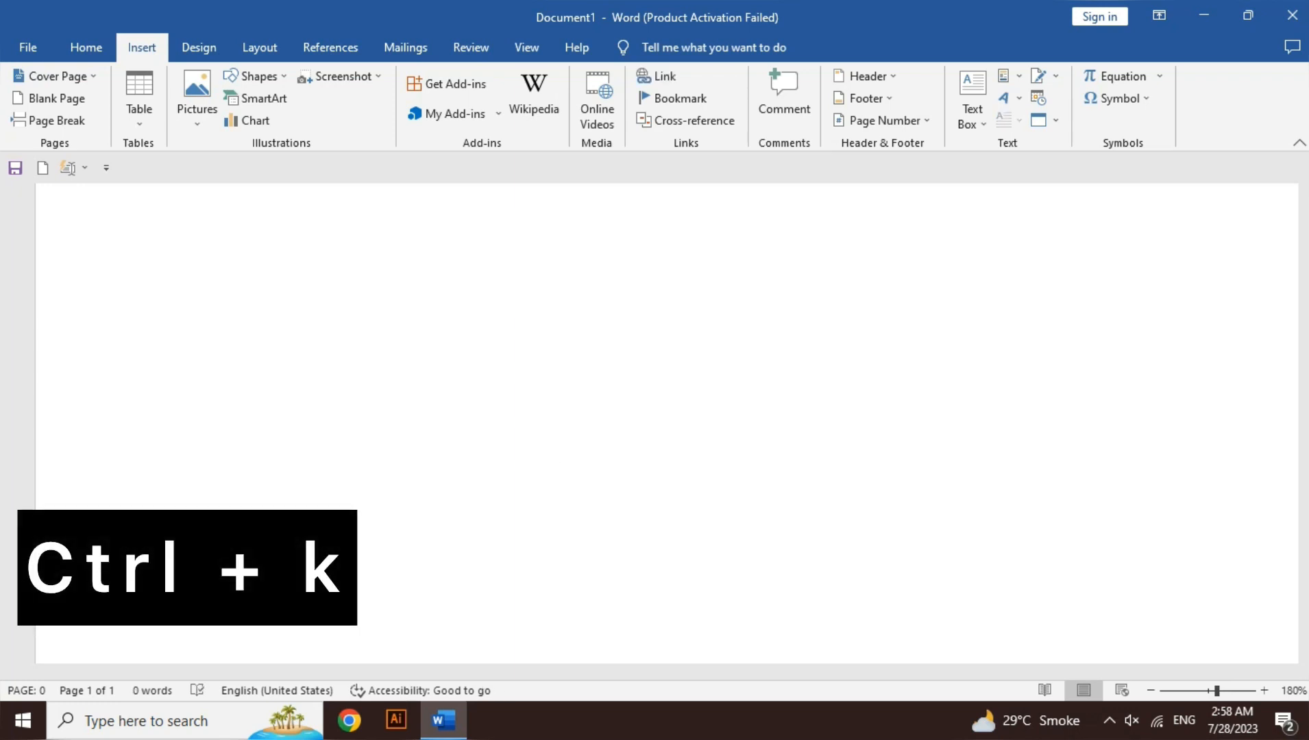
text(=rand())
key(Return)
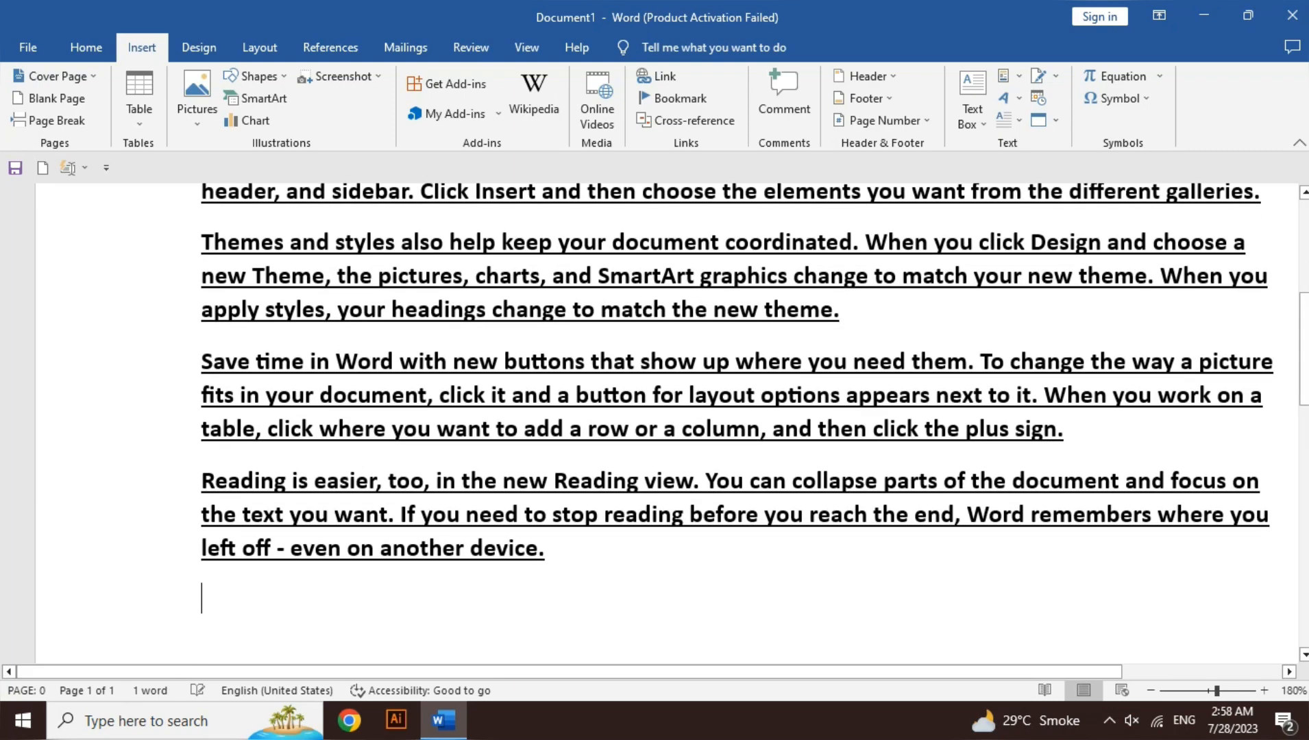
- Clear the bold, underlined character formatting from all the sample text and return to the start of the document
key(ctrl+a)
key(ctrl+space)
key(ctrl+Home)
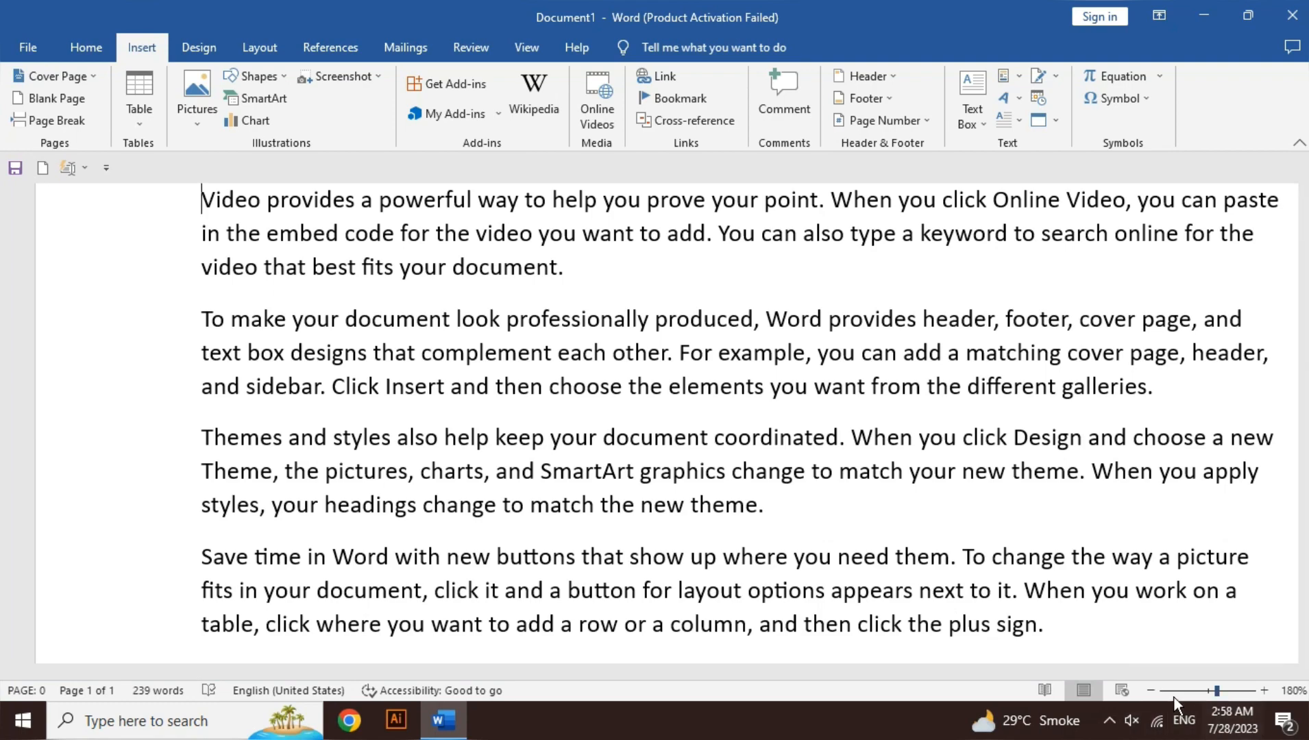
- Select all the sample text and duplicate it below until the document extends onto a second page
click(1151, 690)
click(1151, 691)
click(1151, 691)
click(1151, 691)
click(1151, 691)
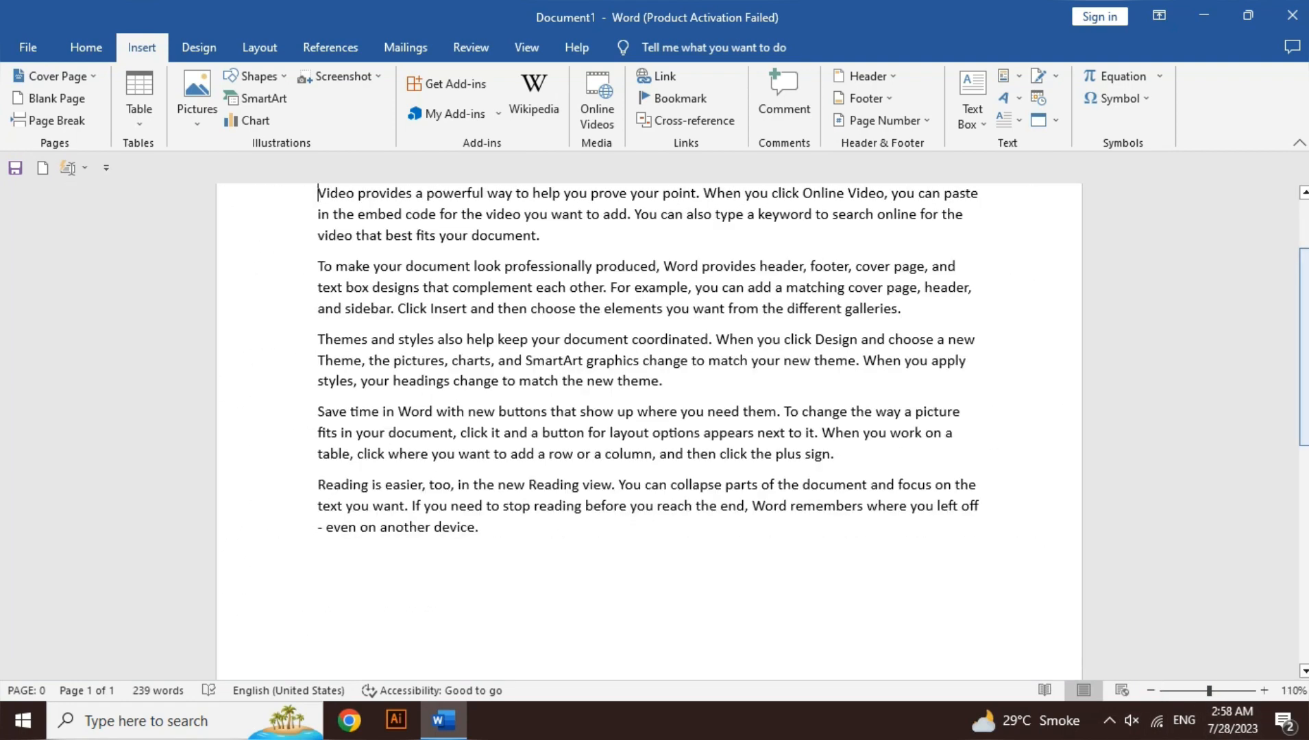
click(1152, 690)
click(1151, 690)
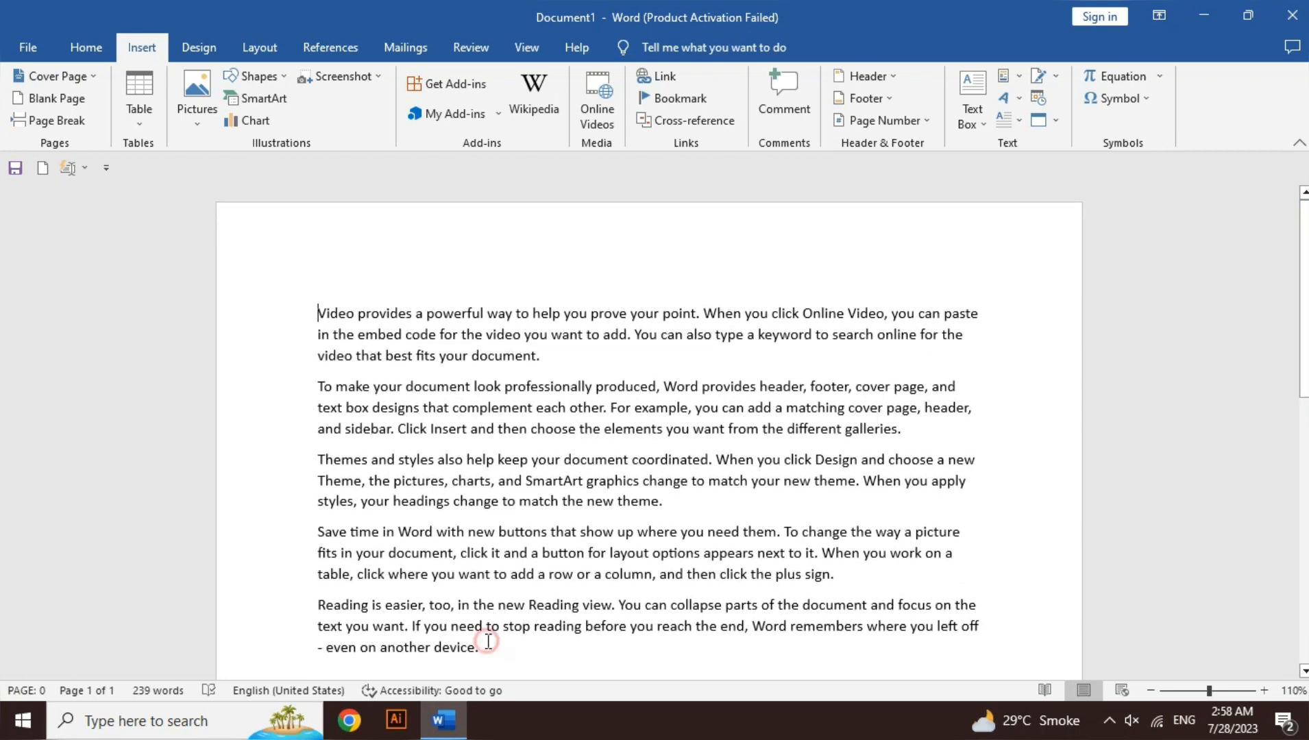
key(ctrl+a)
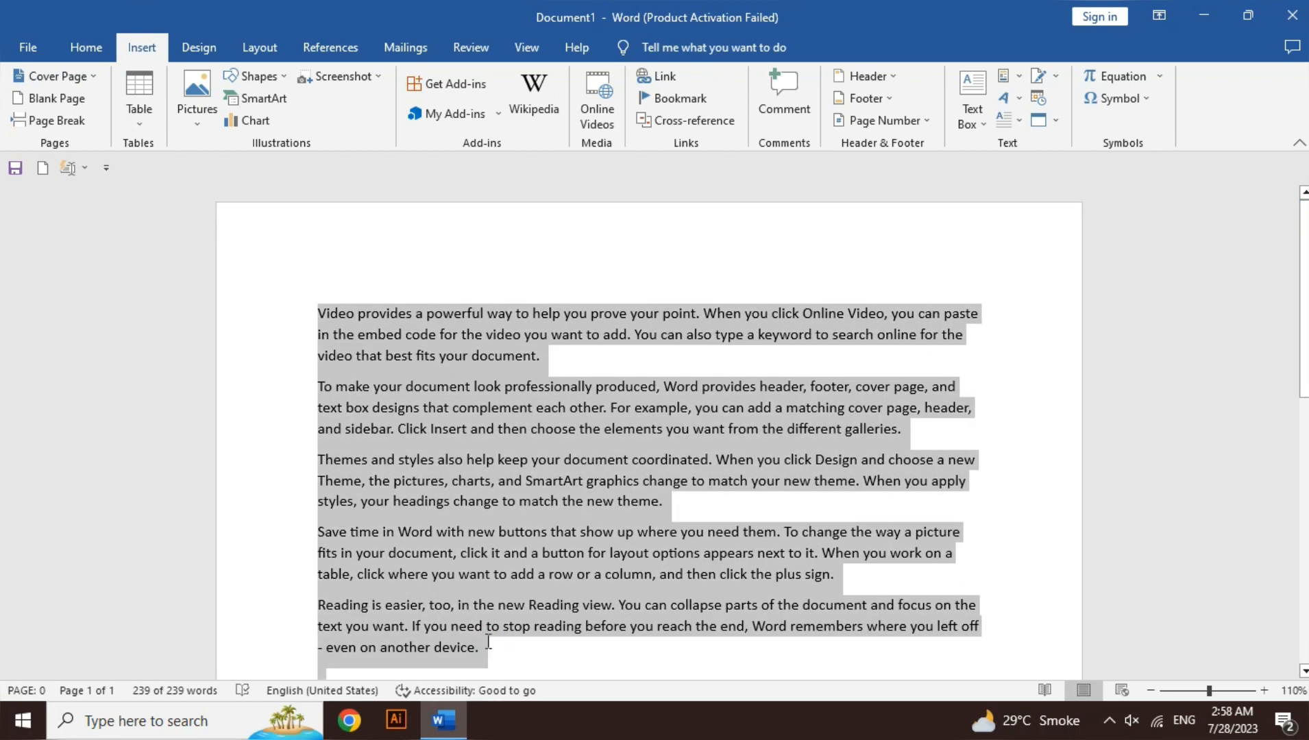
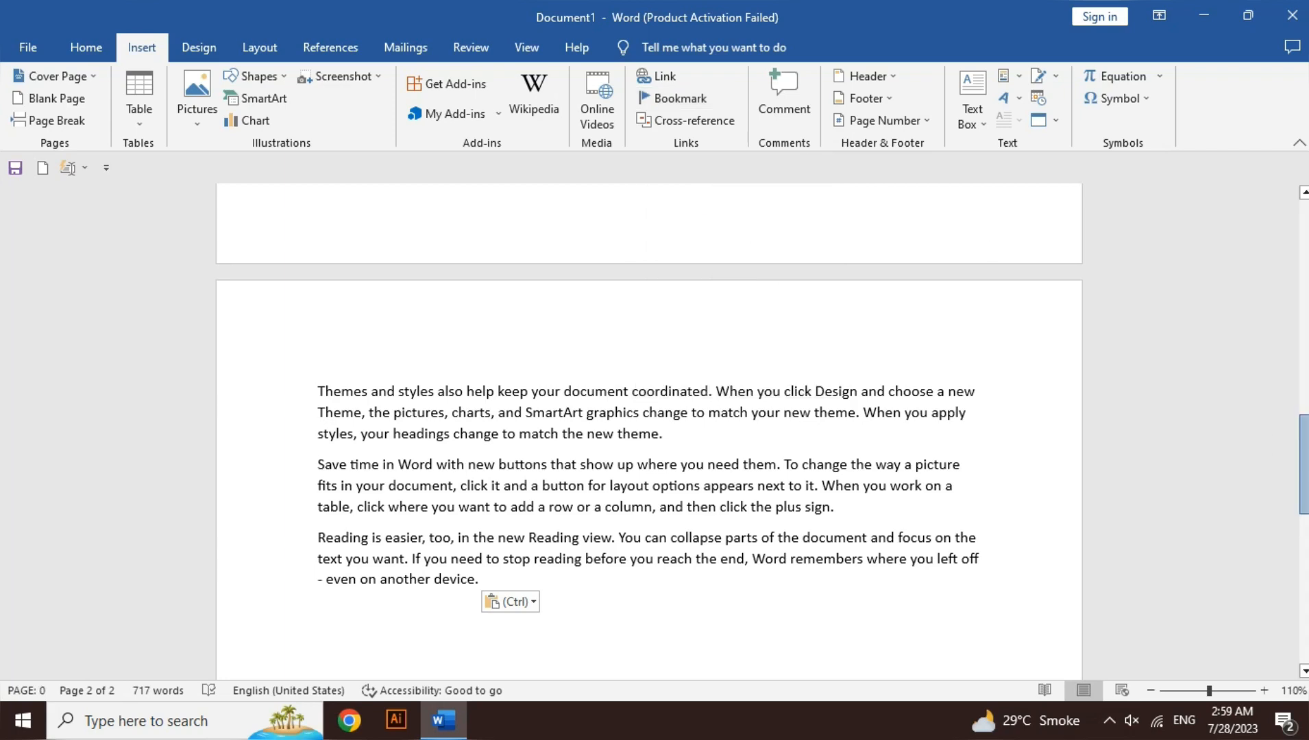
- Add a bookmark named "abc" to the word "document" ending the repeated "Video provides" paragraph in the middle of page 1
drag(1305, 459, 1306, 233)
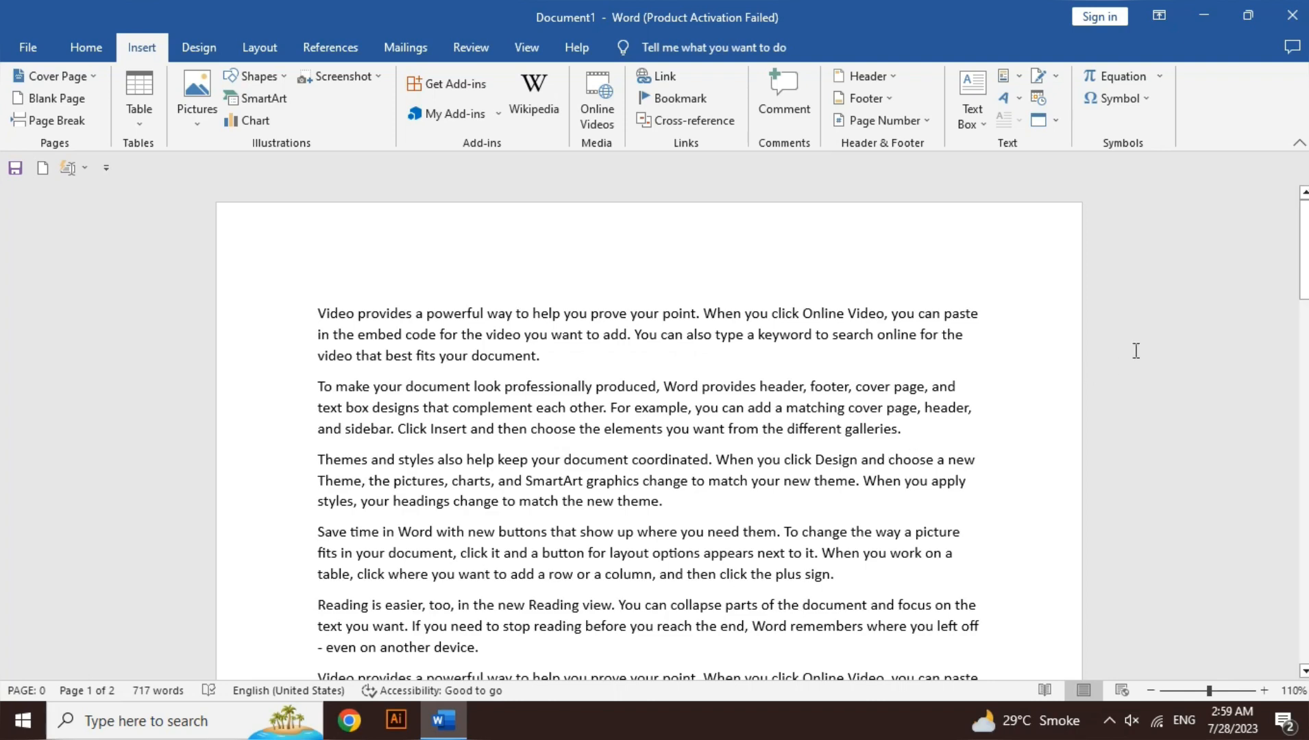
drag(1305, 278, 1305, 334)
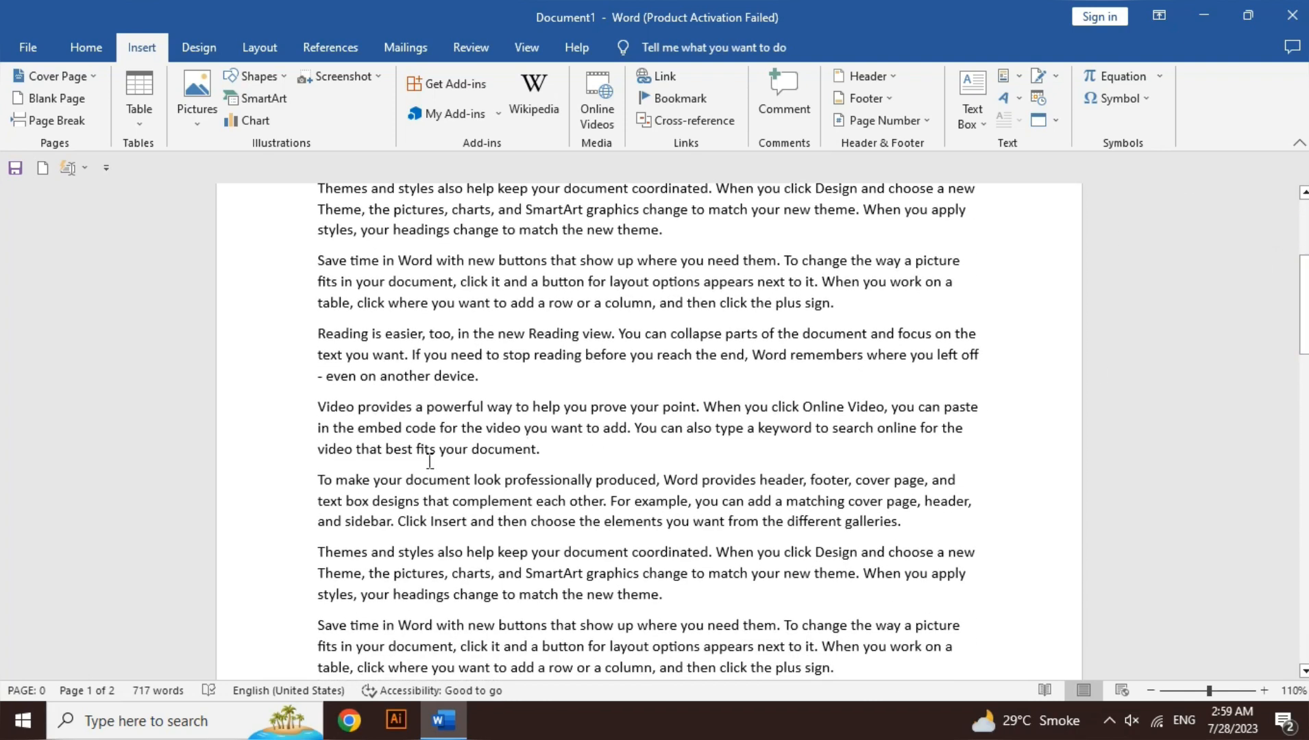
drag(416, 450, 504, 447)
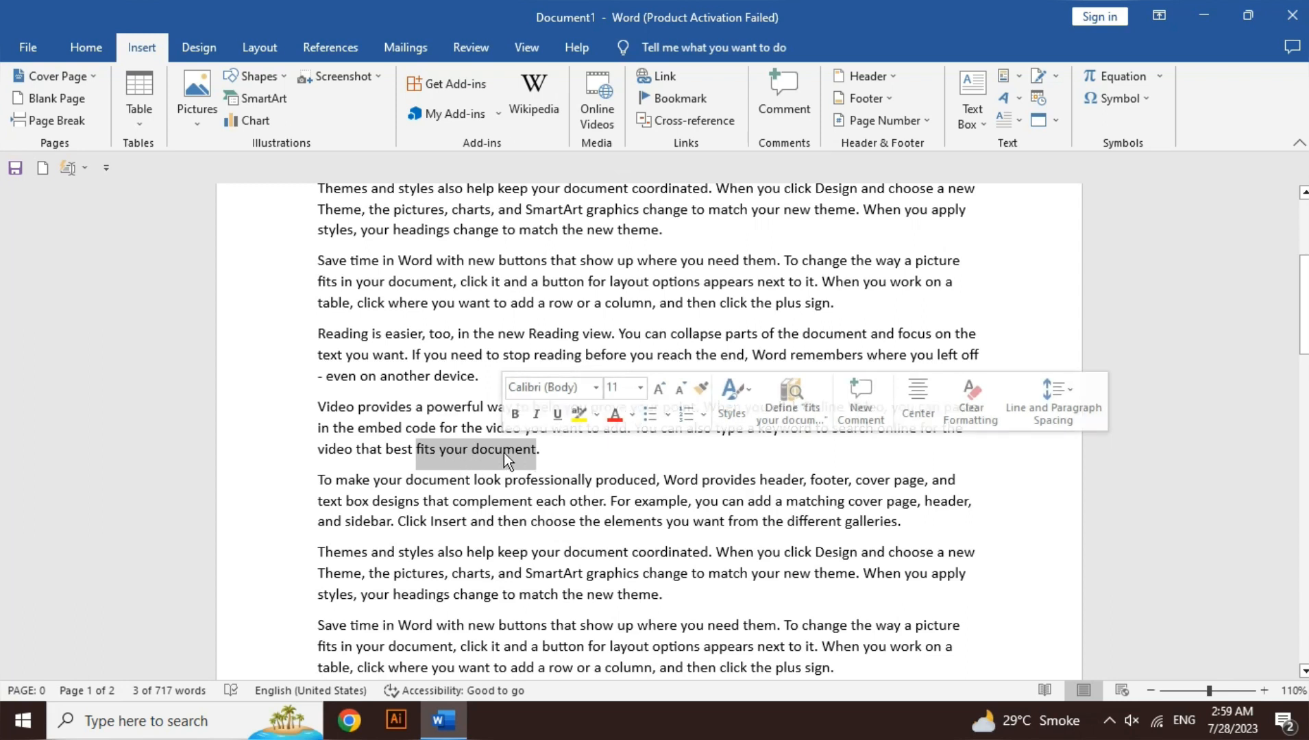
click(483, 449)
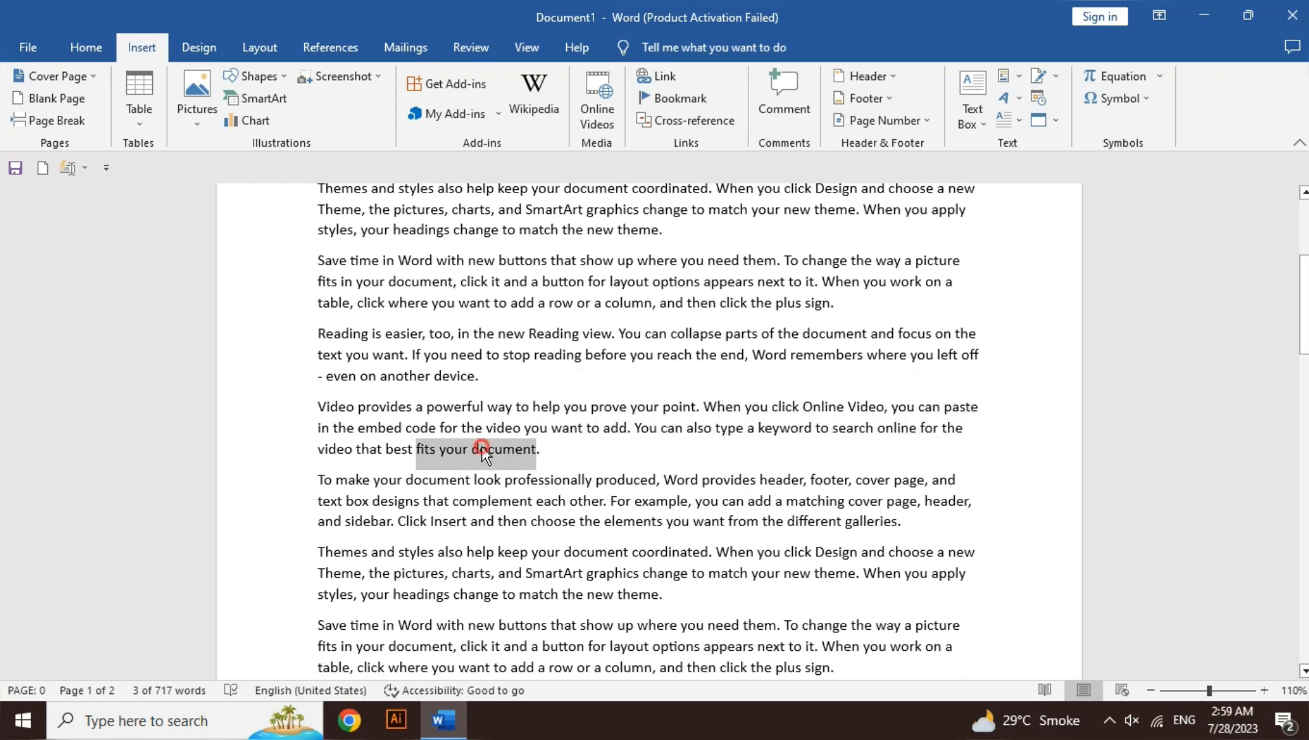
double_click(500, 450)
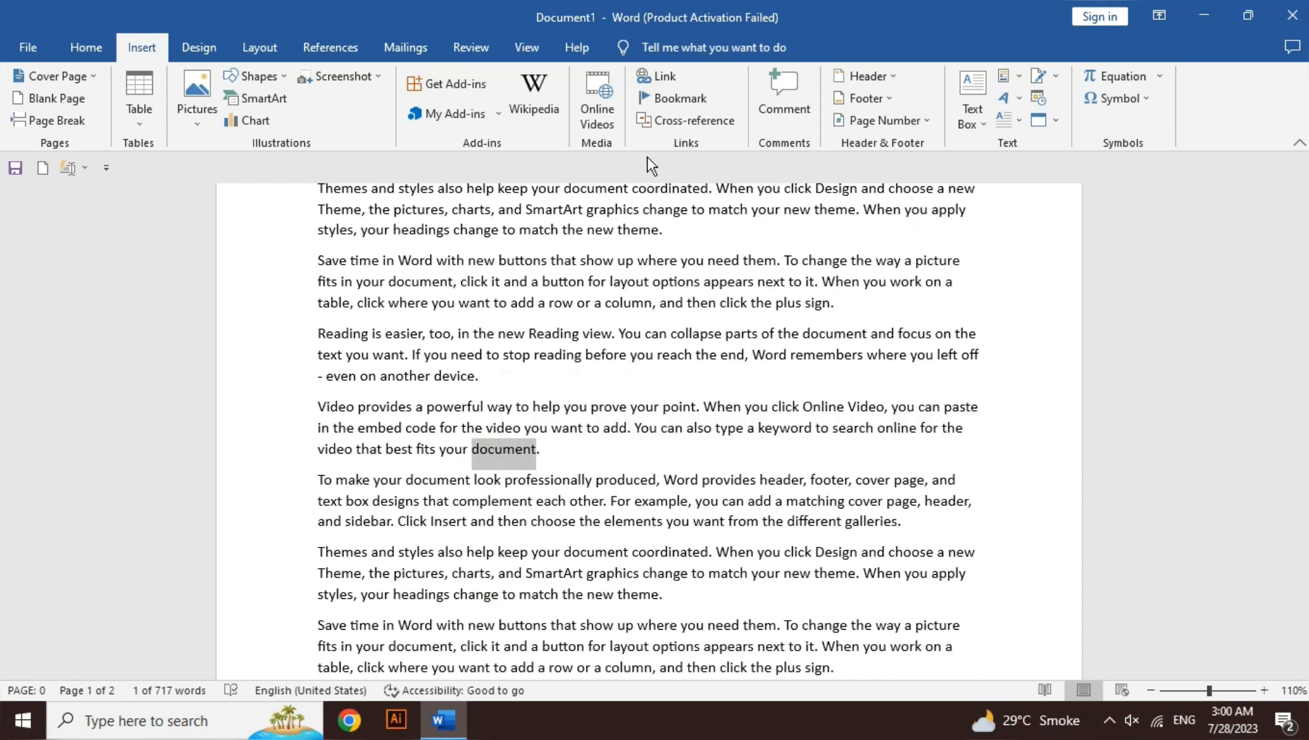
click(700, 96)
click(628, 239)
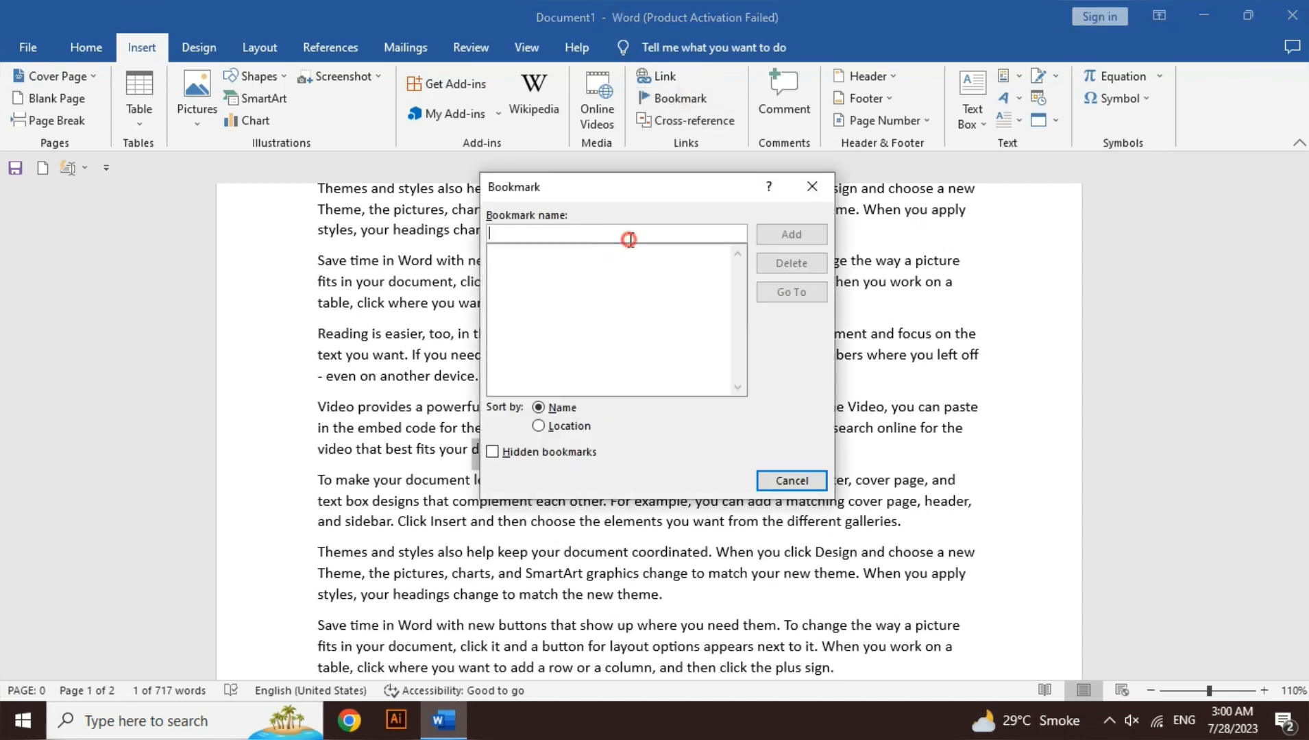
text(abc)
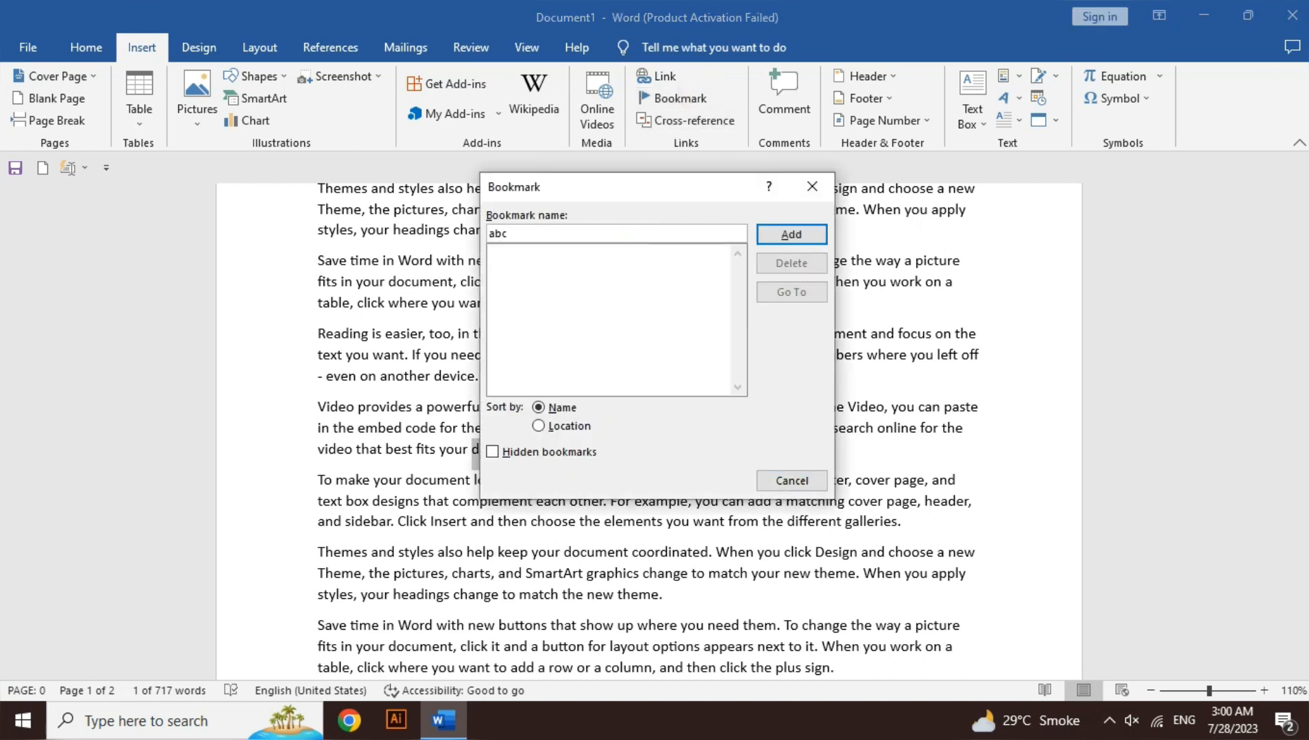
click(793, 235)
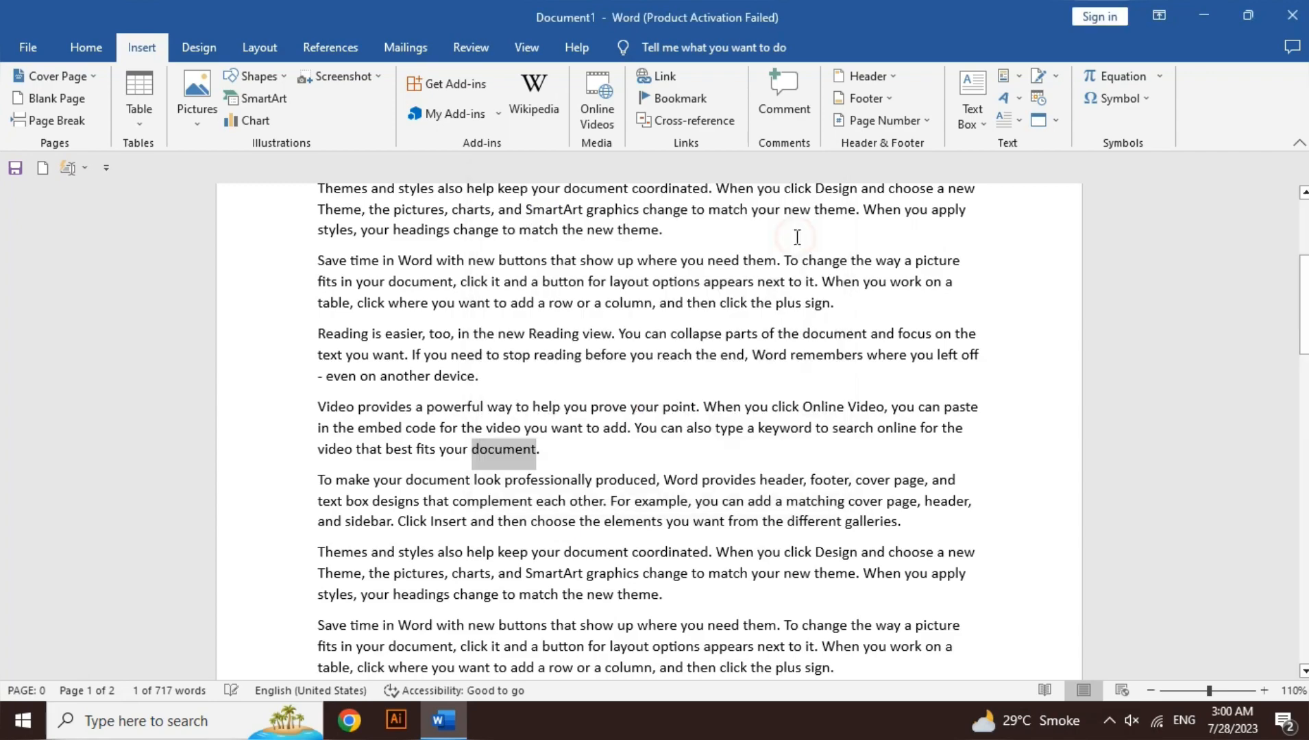
- From the end of the text on page 2, go to the "abc" bookmark and close the Bookmark dialog
drag(1305, 339, 1306, 542)
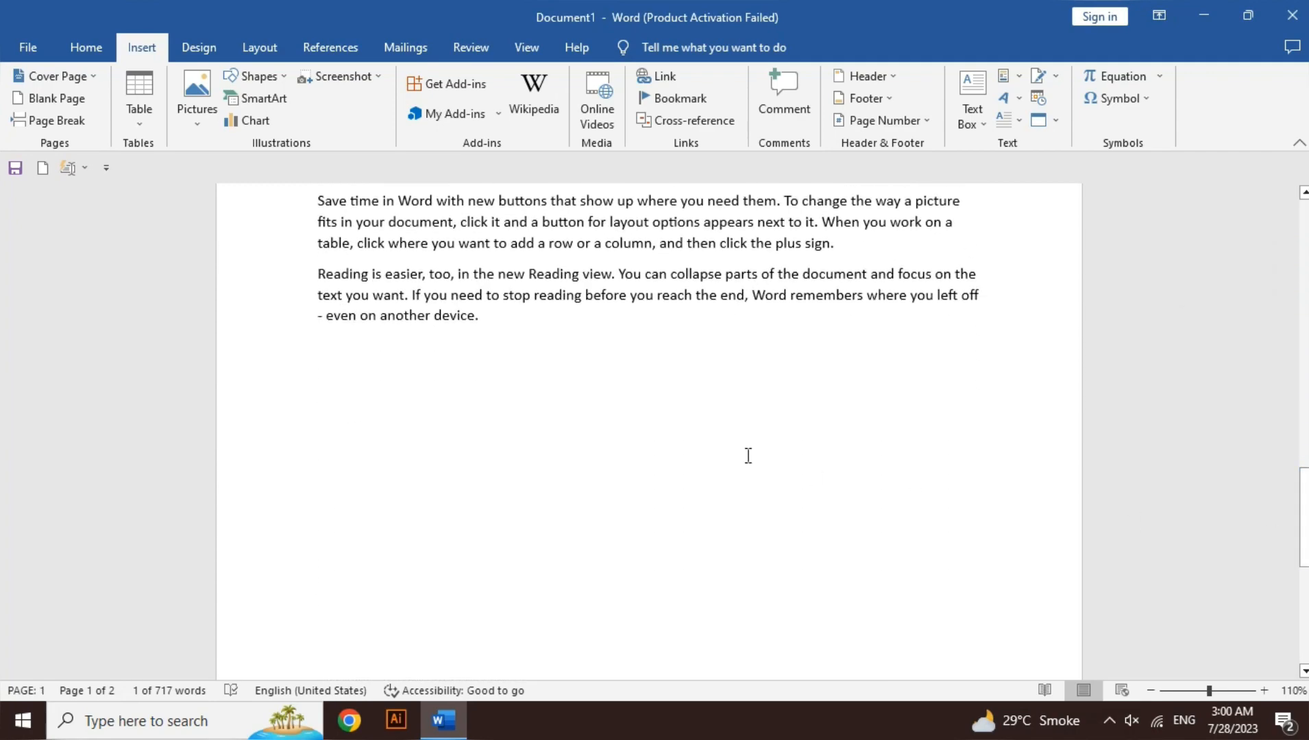
click(598, 316)
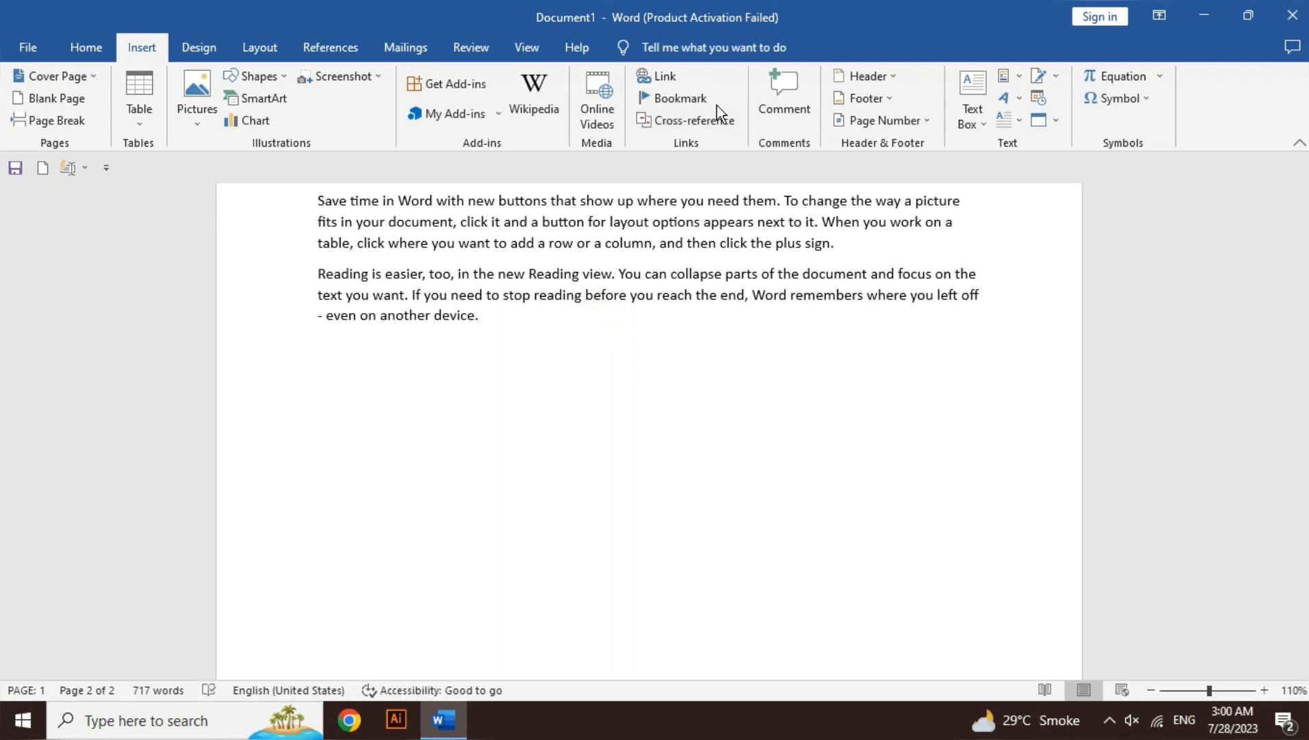
drag(1306, 508, 1305, 453)
click(1306, 386)
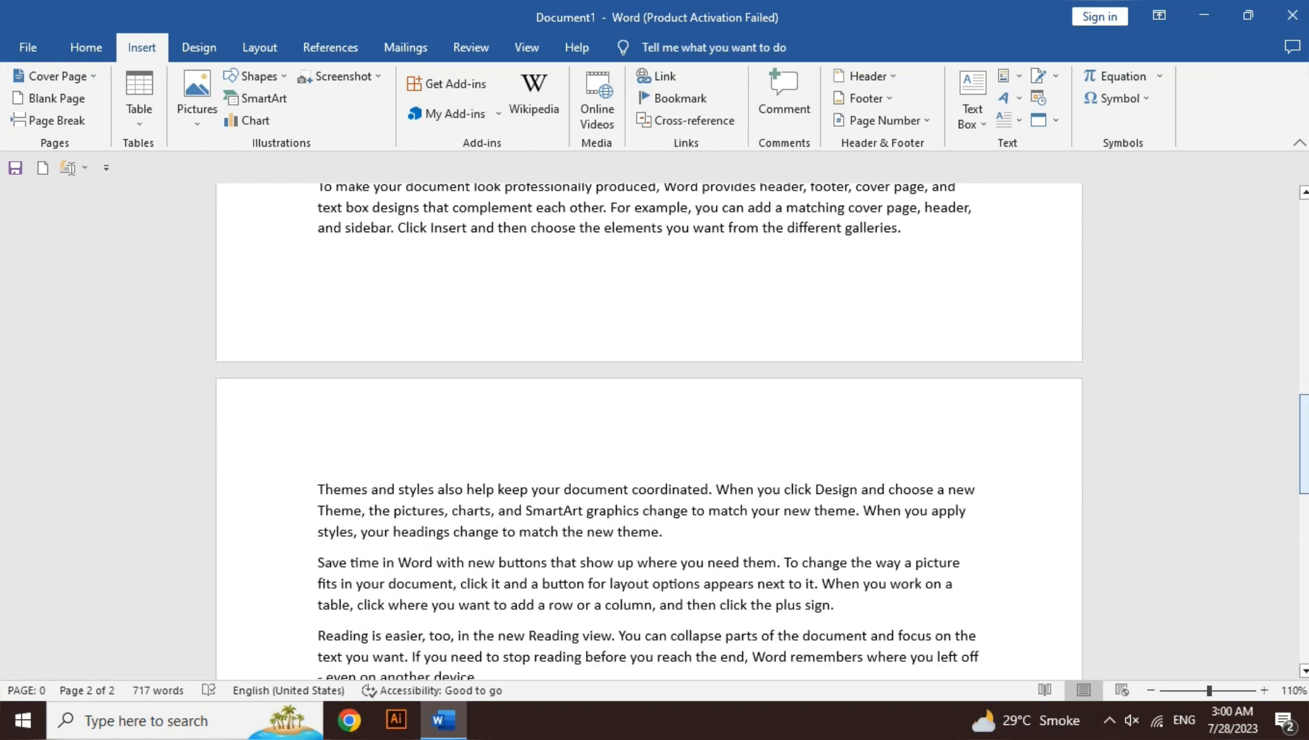
click(702, 96)
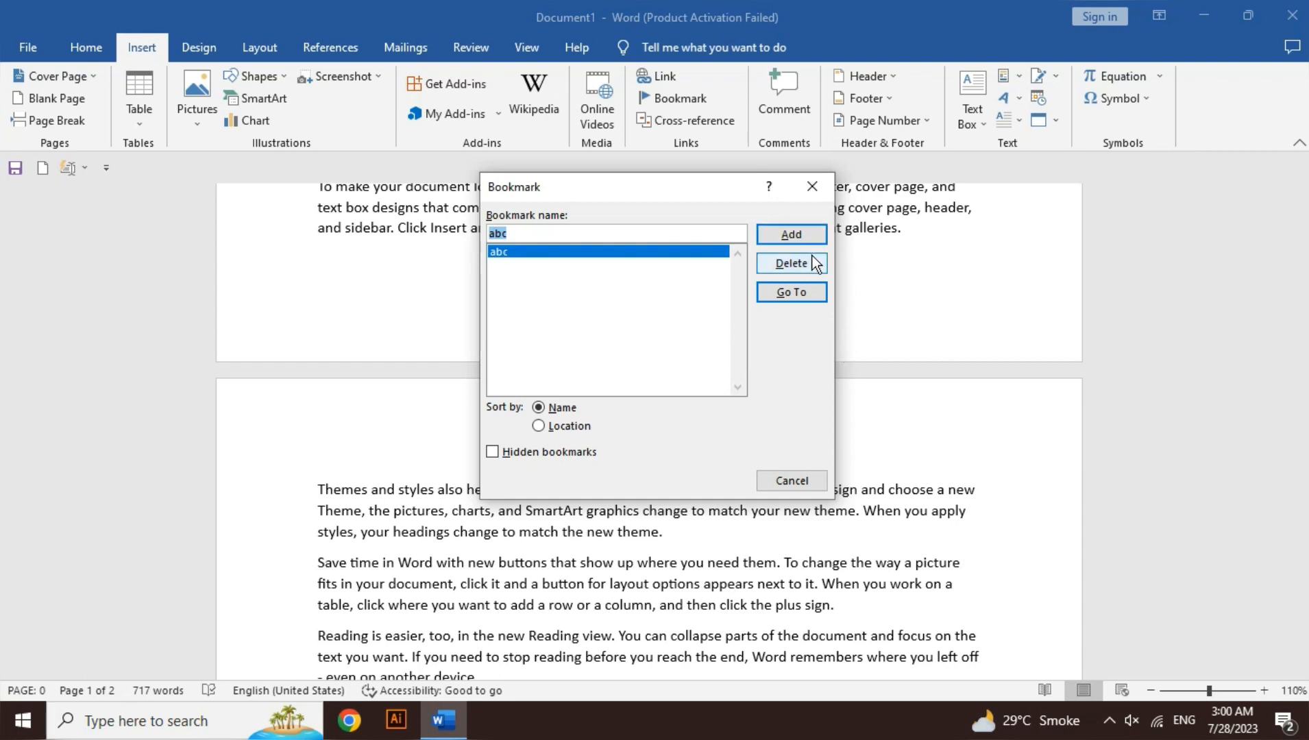
click(812, 291)
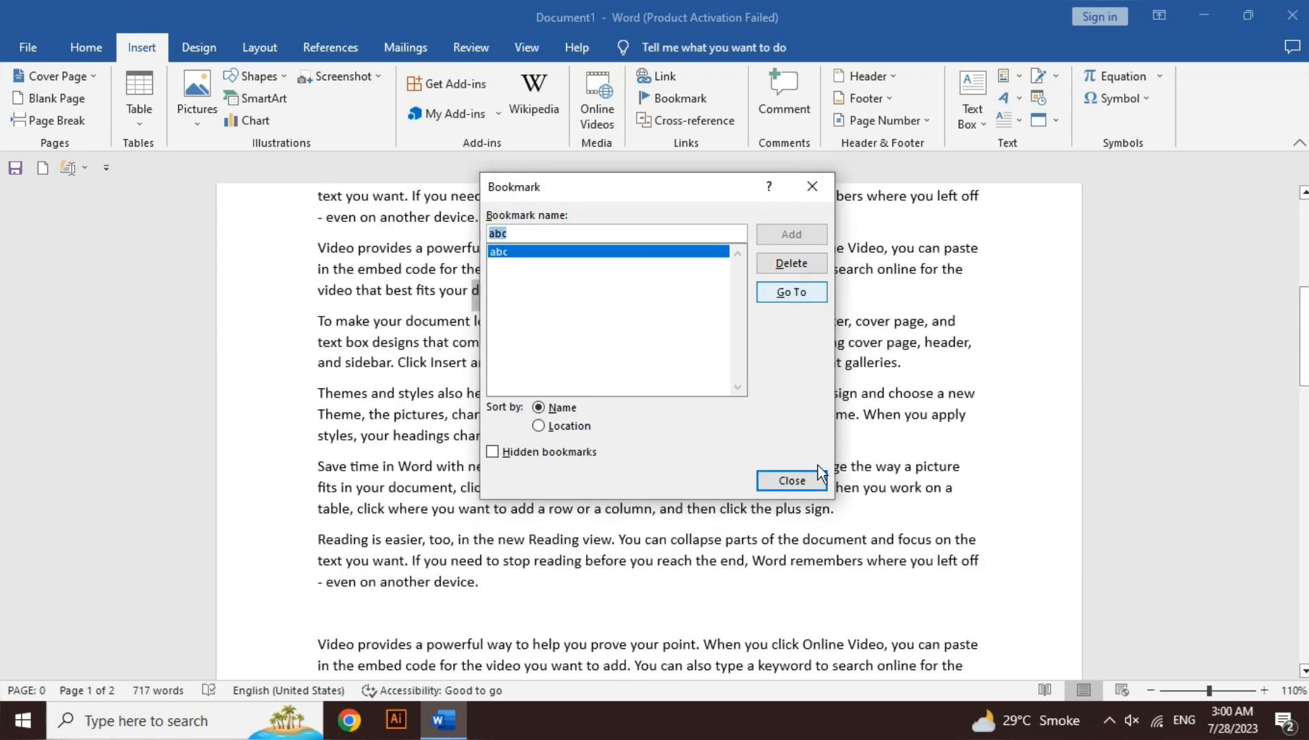
click(801, 483)
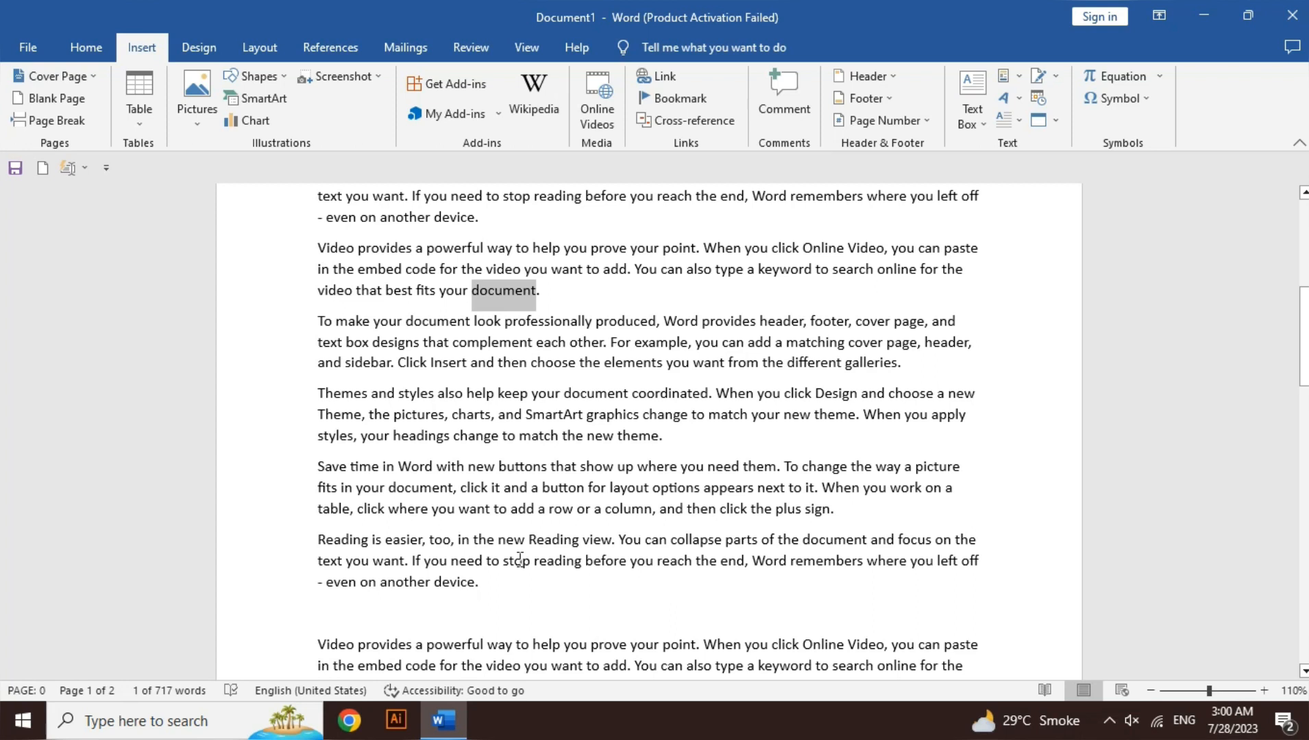
- Highlight the bookmarked word "document" in yellow and deselect it
click(87, 47)
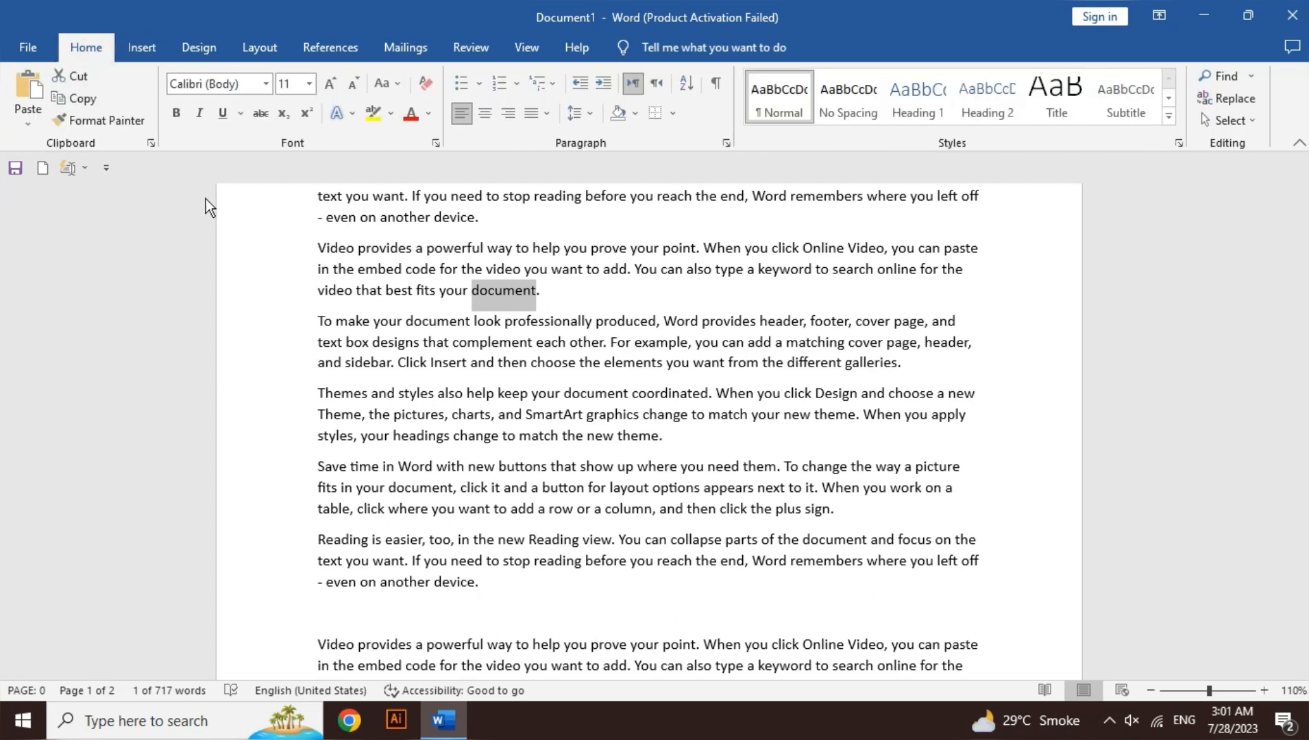
click(380, 121)
click(728, 346)
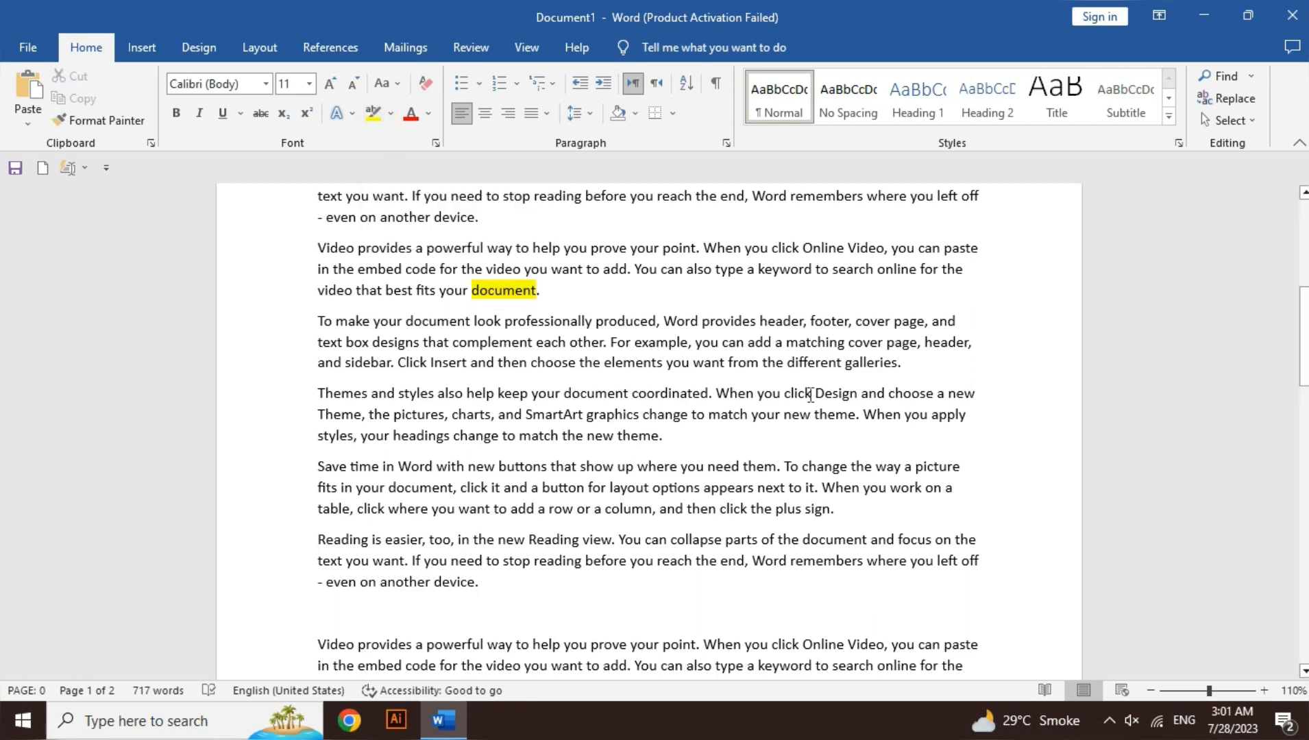
- Colour the word "theme" red at the end of the "Themes and styles" paragraph below the highlighted word
double_click(808, 395)
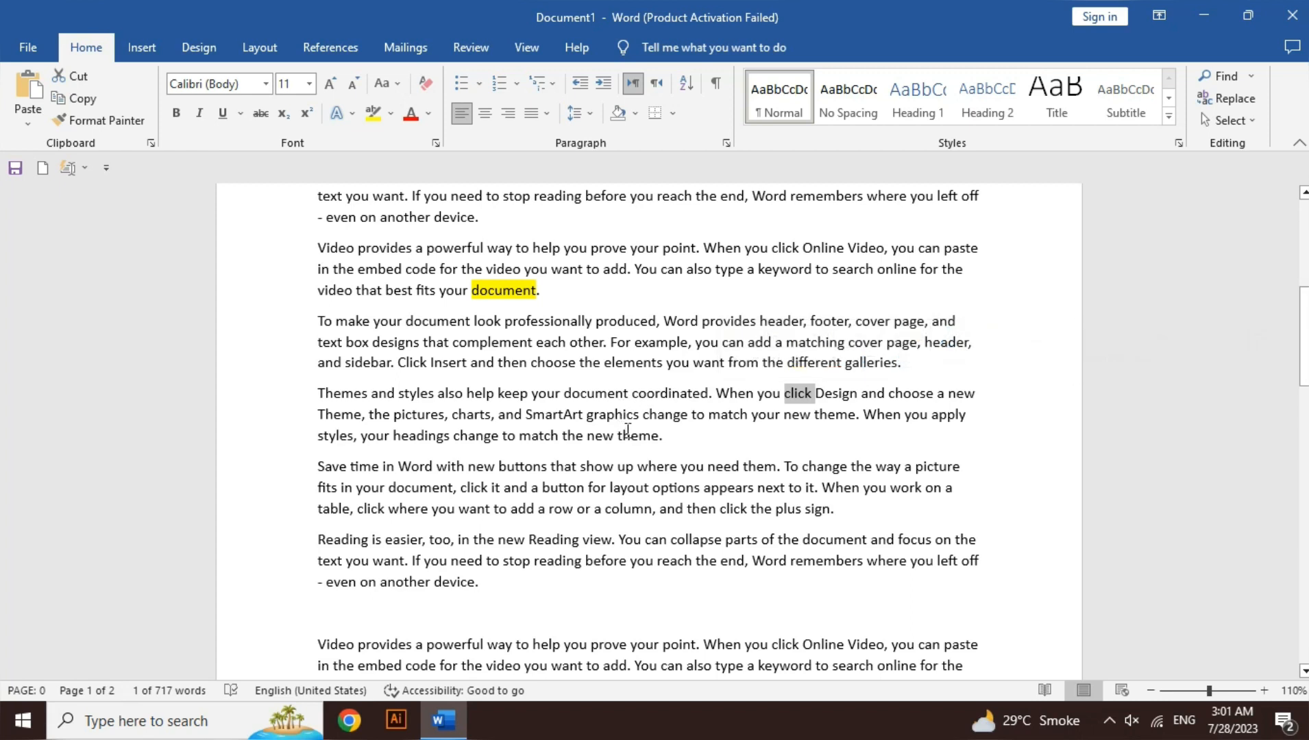
double_click(628, 434)
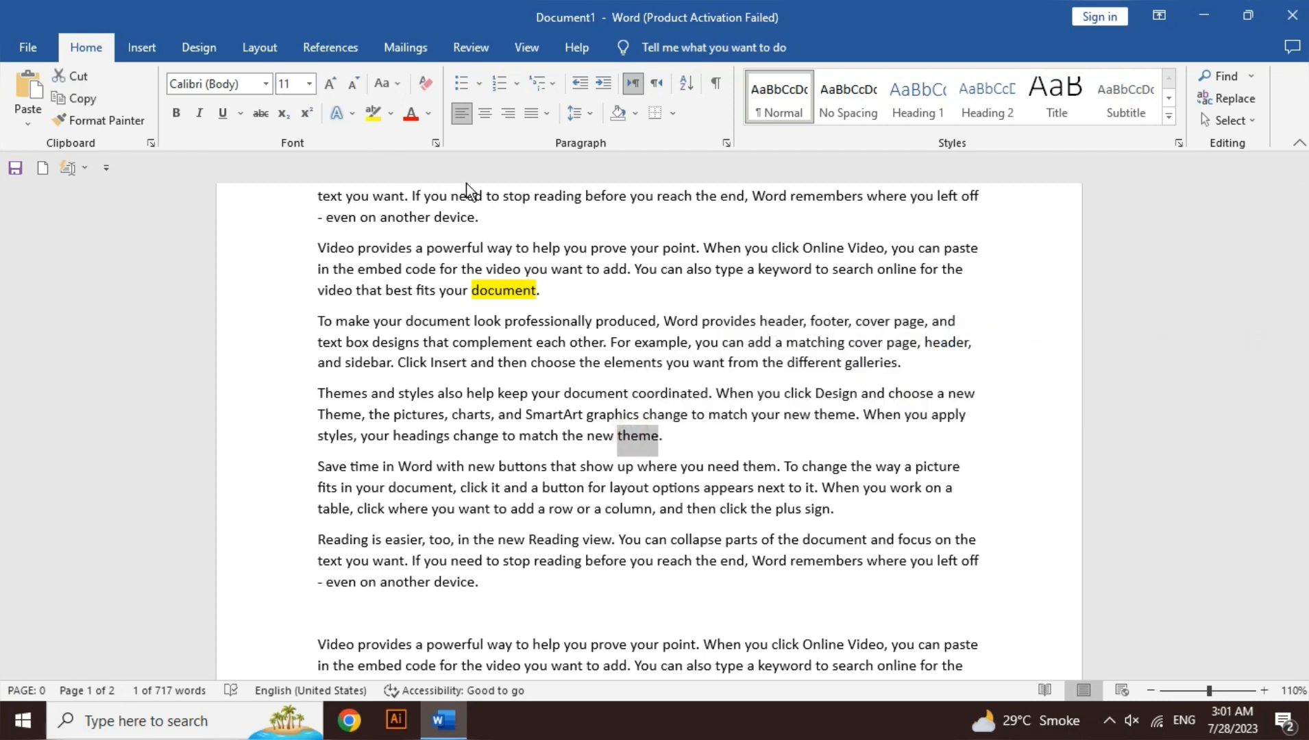
click(410, 116)
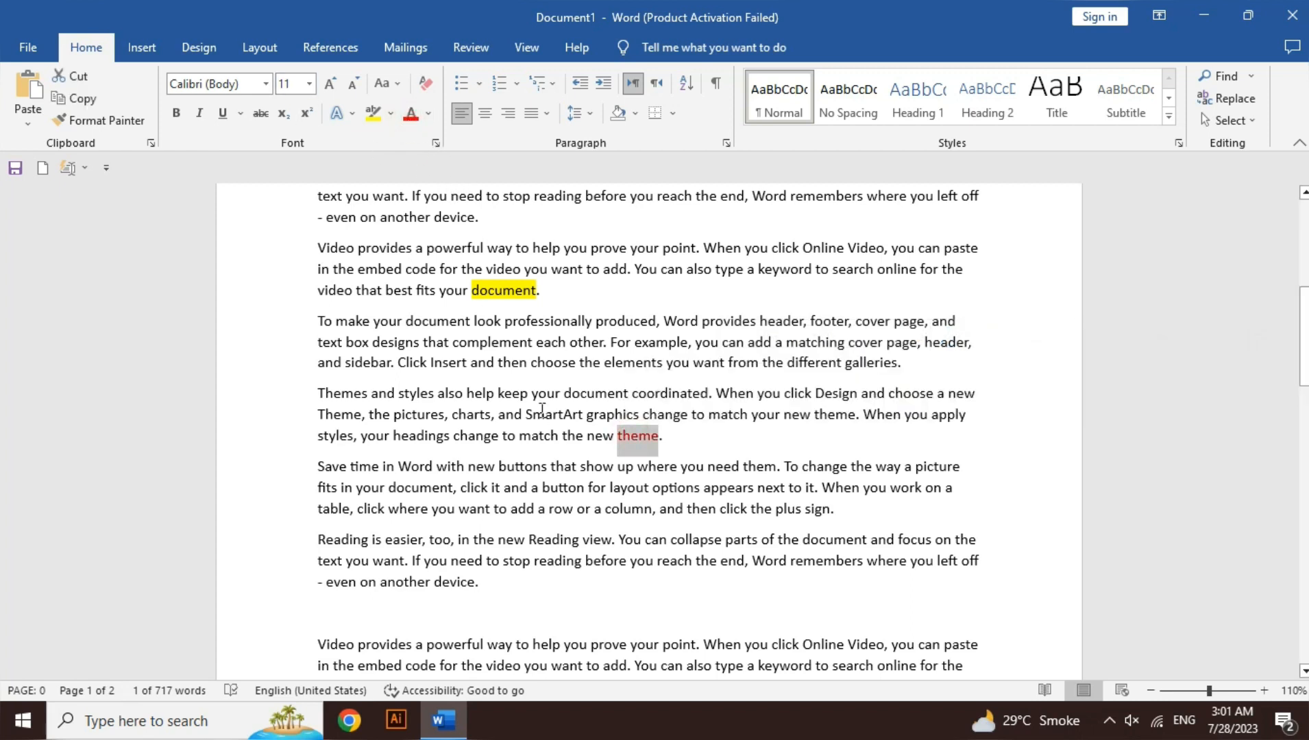
- Comment "asgdjsgdasdasjg" on the word "document" ending the first paragraph of page 1, and reply "sdhasdhastdash" to it
click(541, 436)
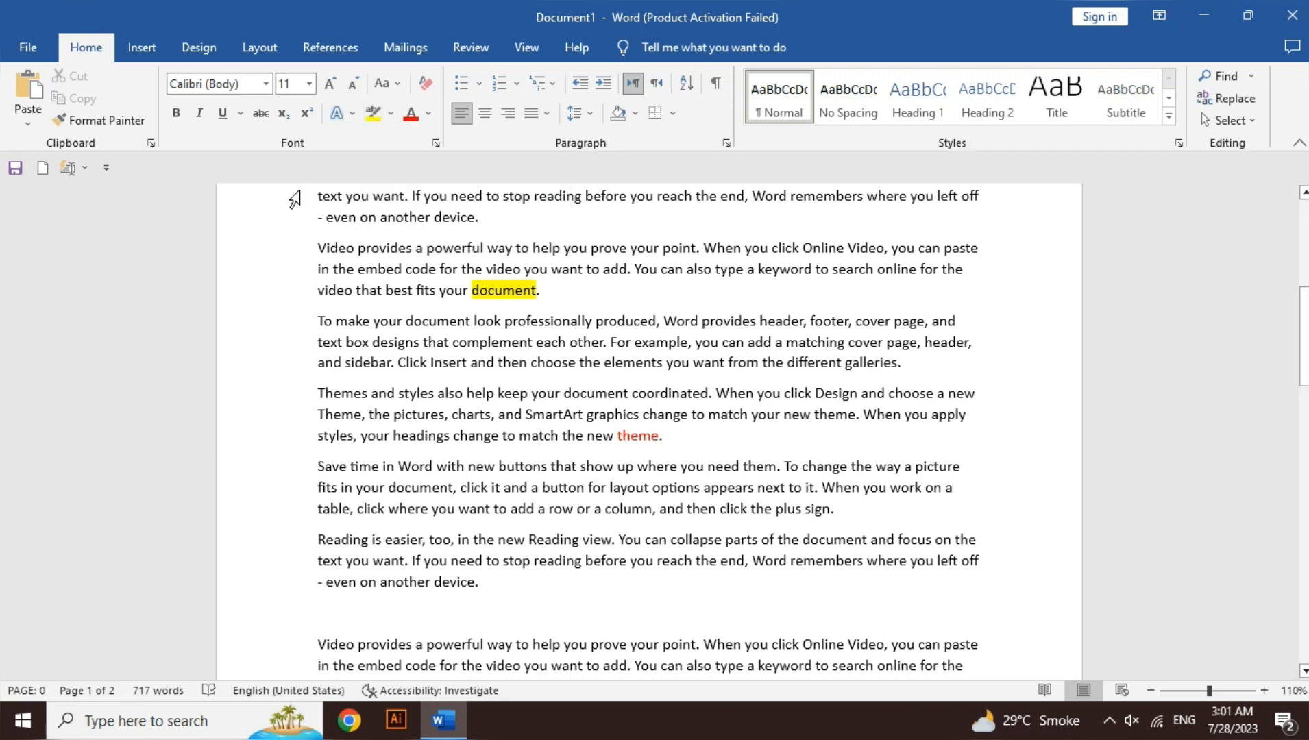
click(162, 55)
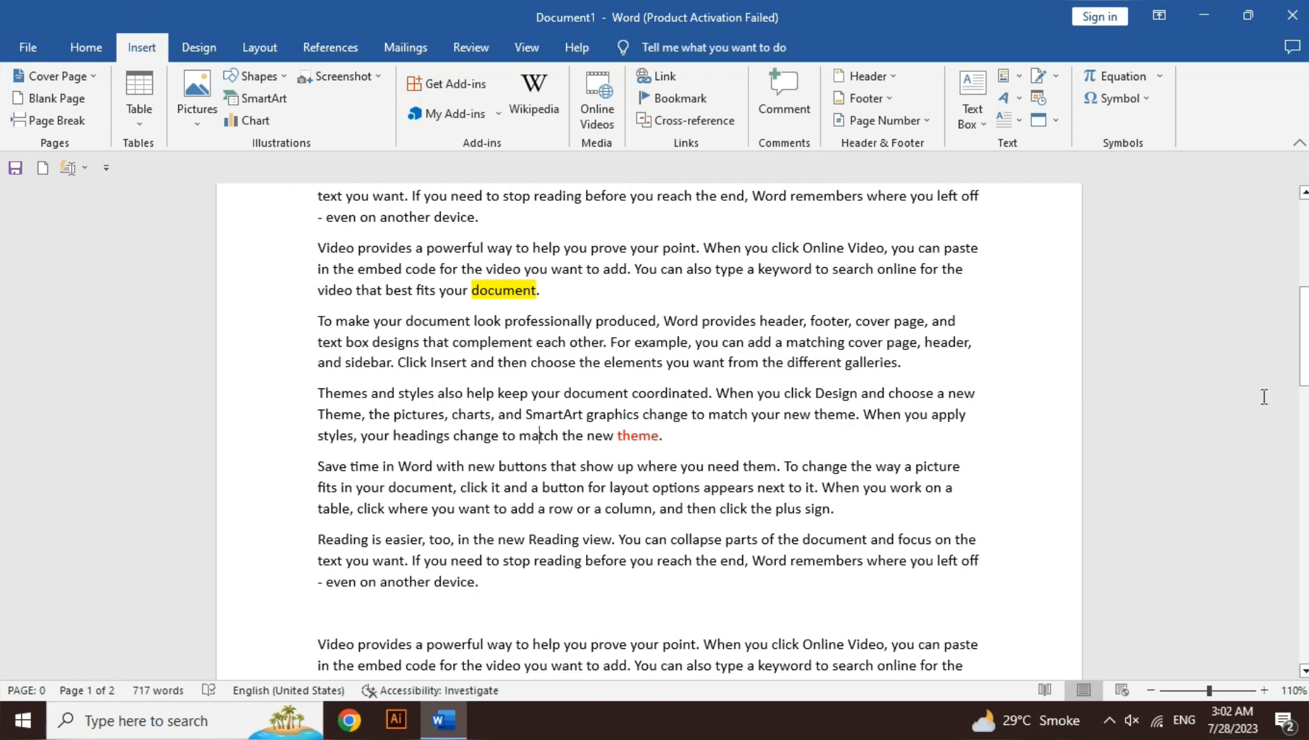
drag(1304, 336, 1305, 250)
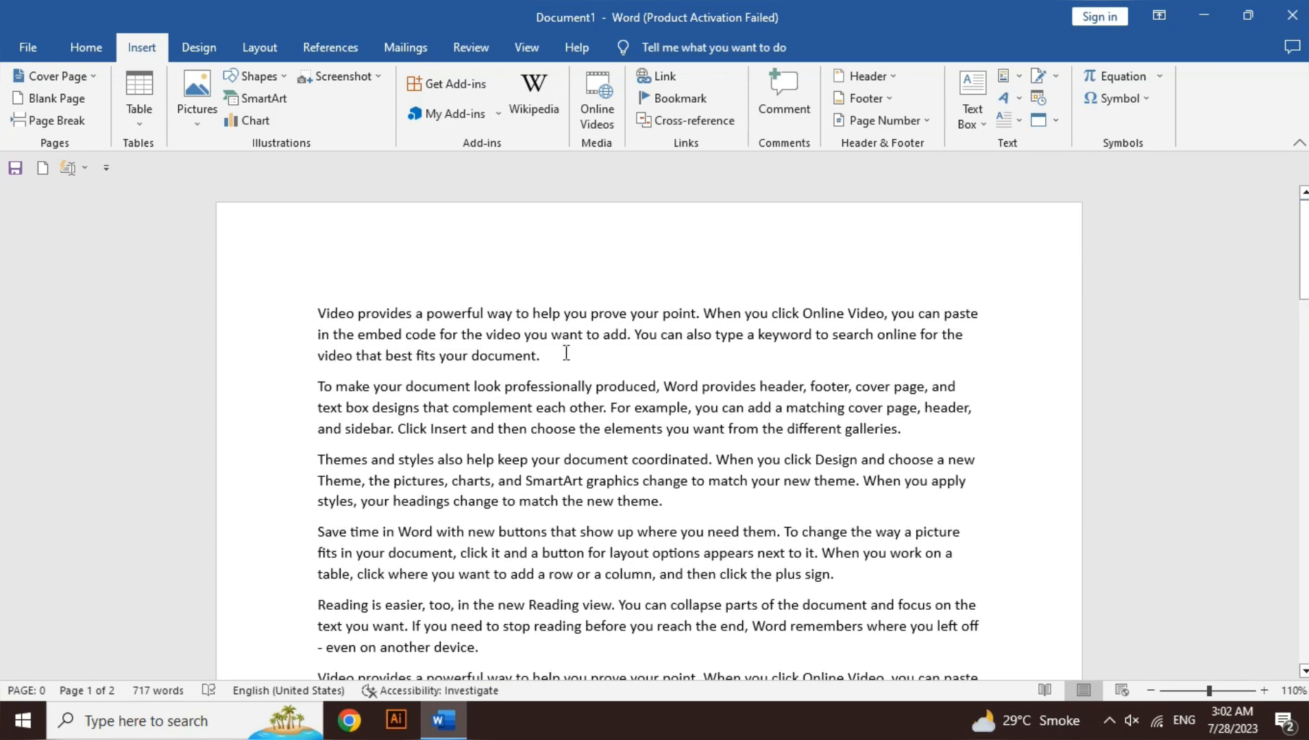
double_click(511, 356)
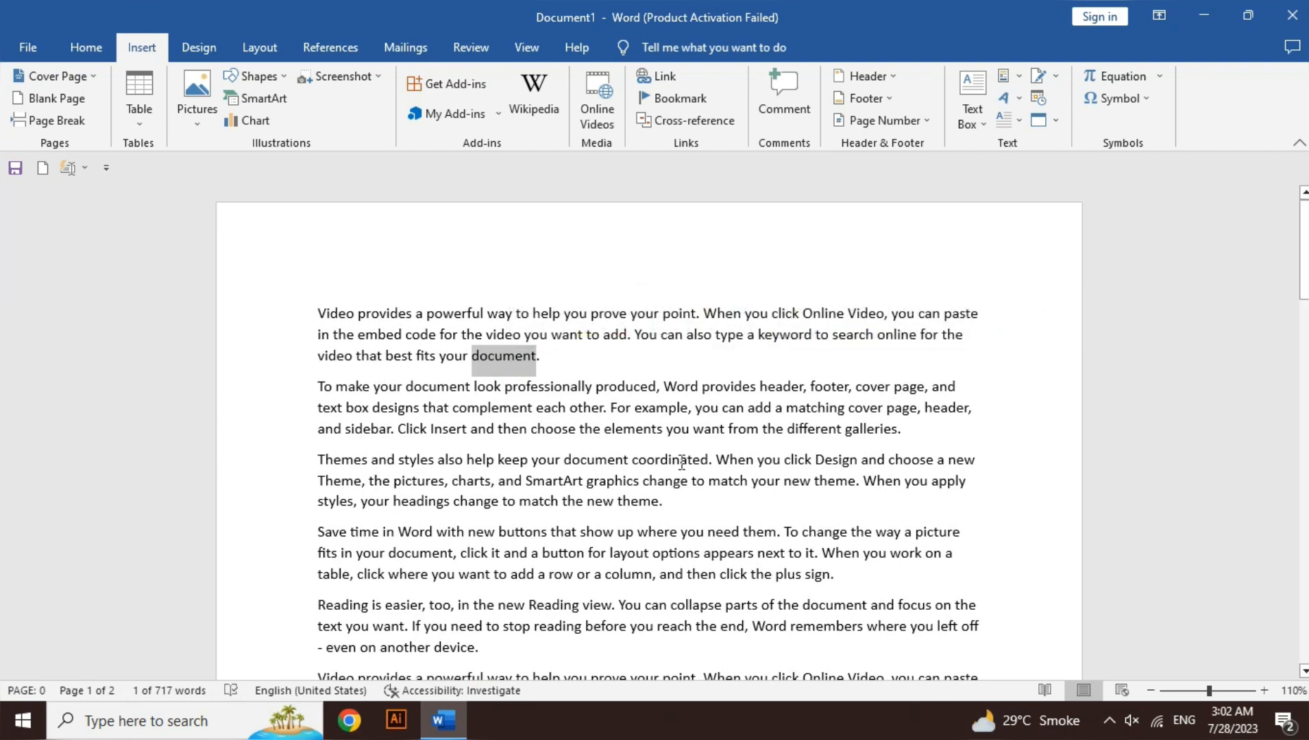
click(790, 114)
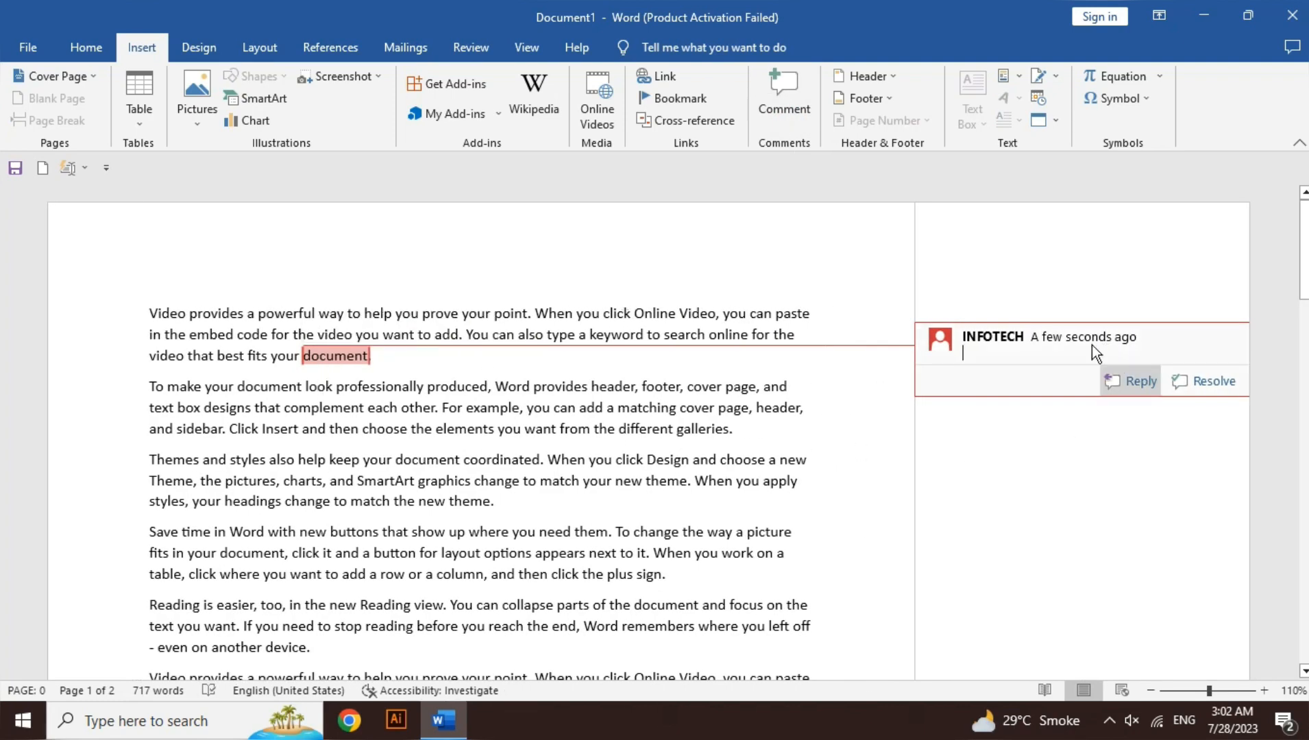
click(985, 338)
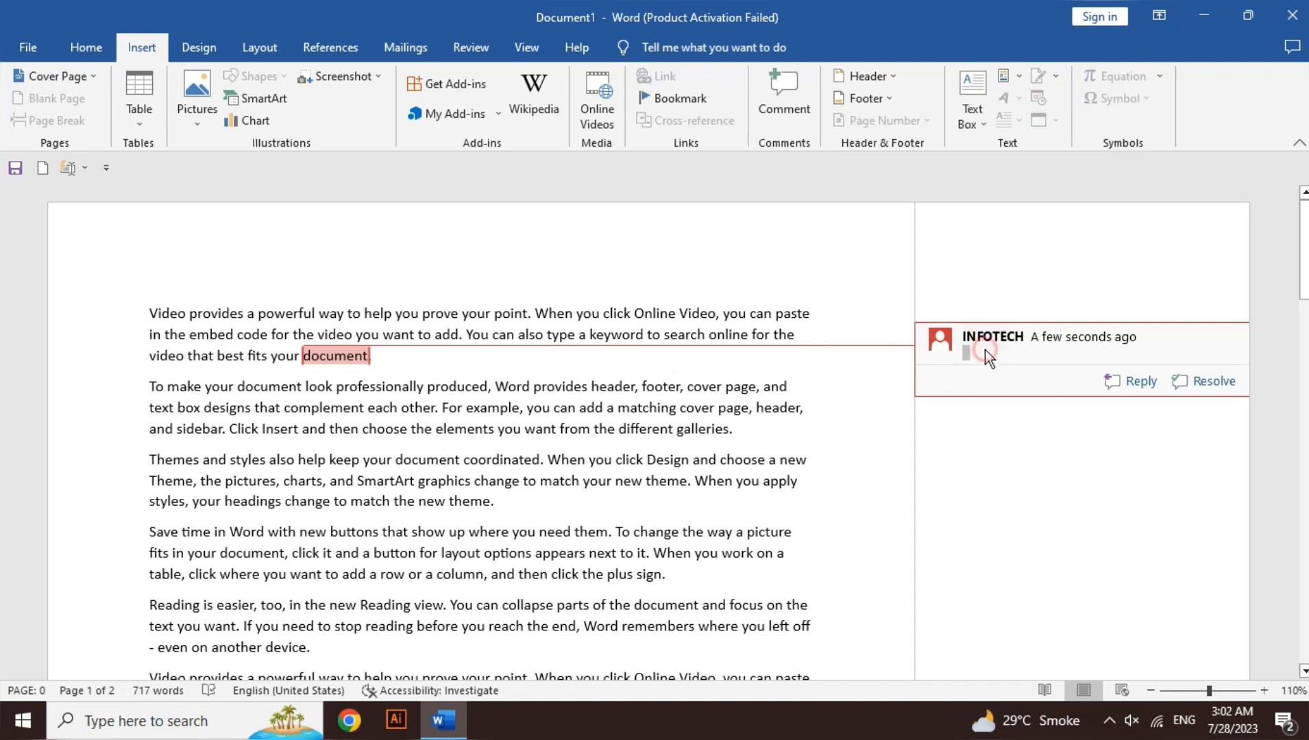
click(985, 350)
text(a)
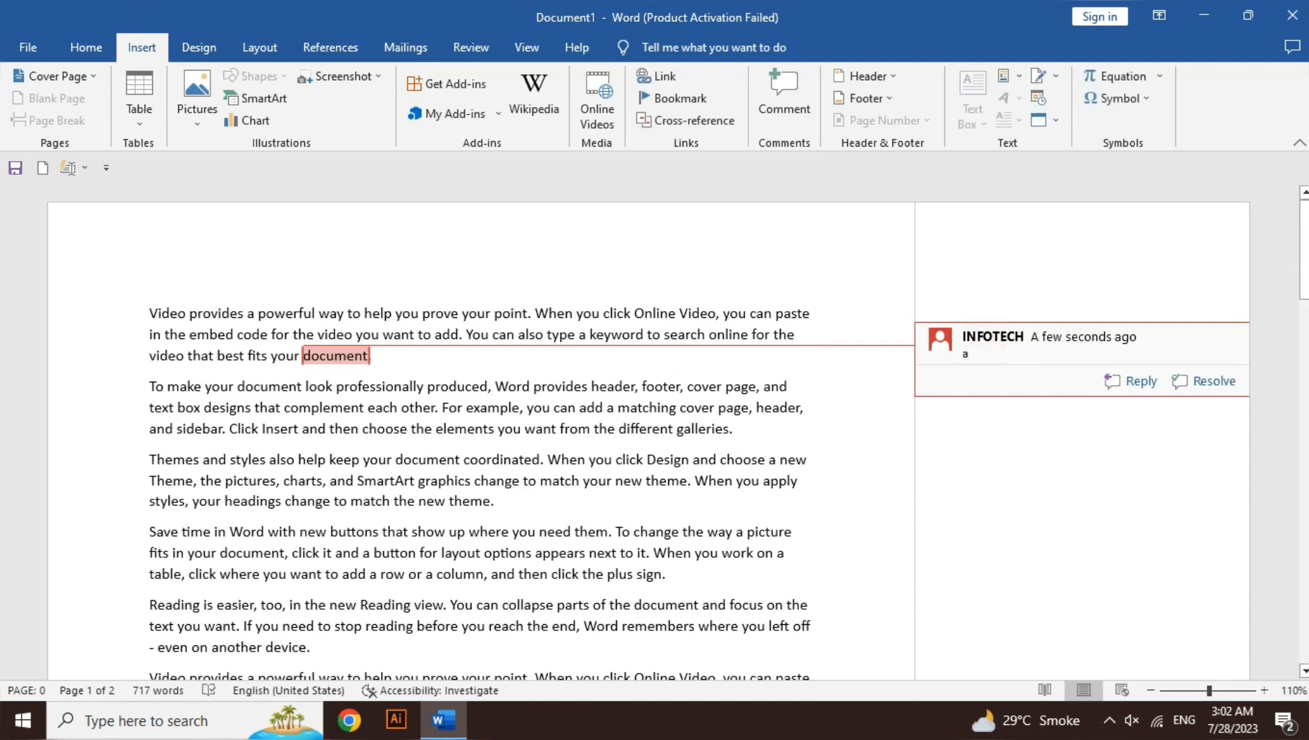
text(sgdjsgdasdasjg)
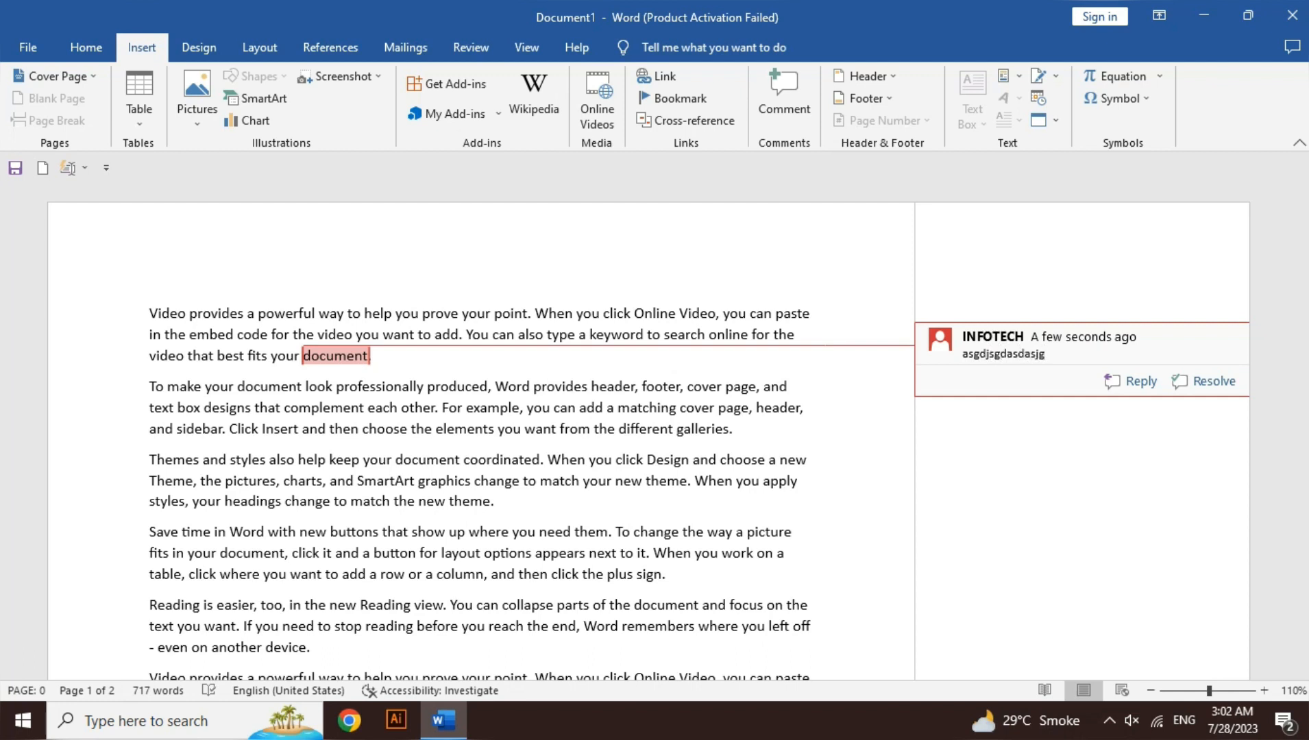
click(1131, 382)
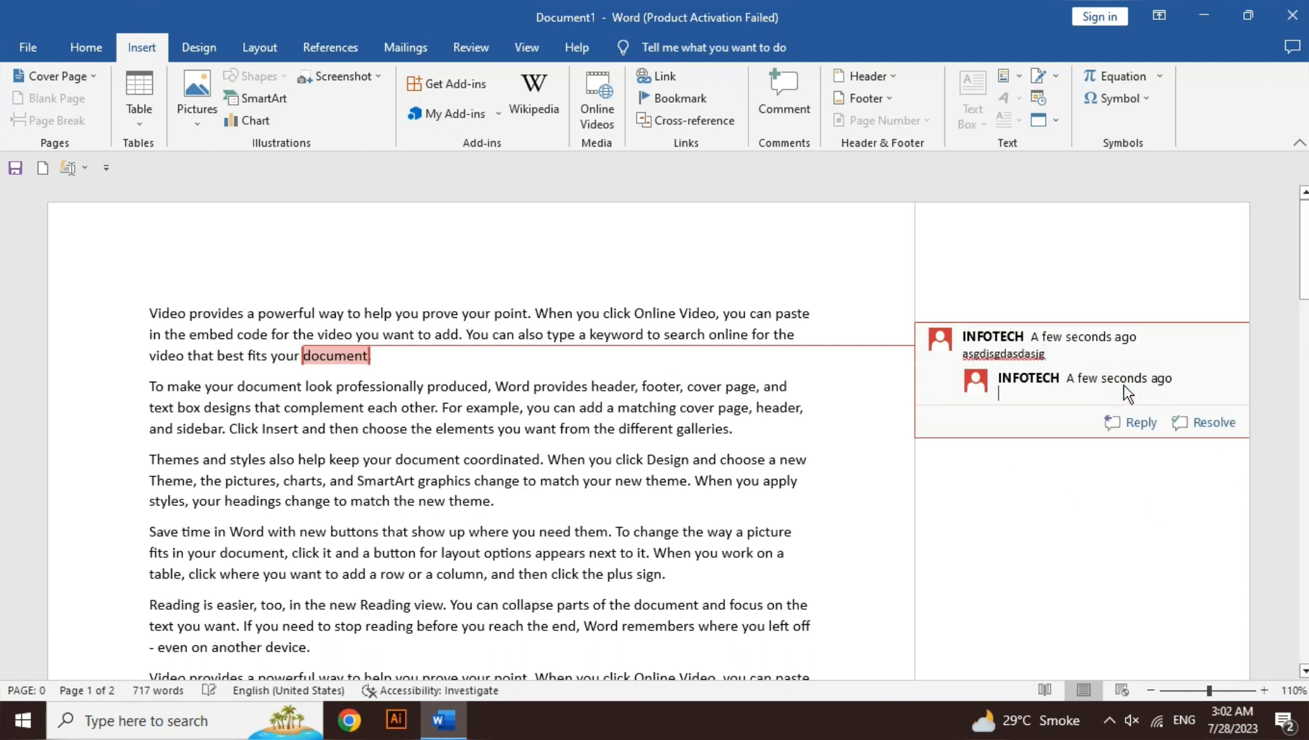
text(sdhasdhastdash)
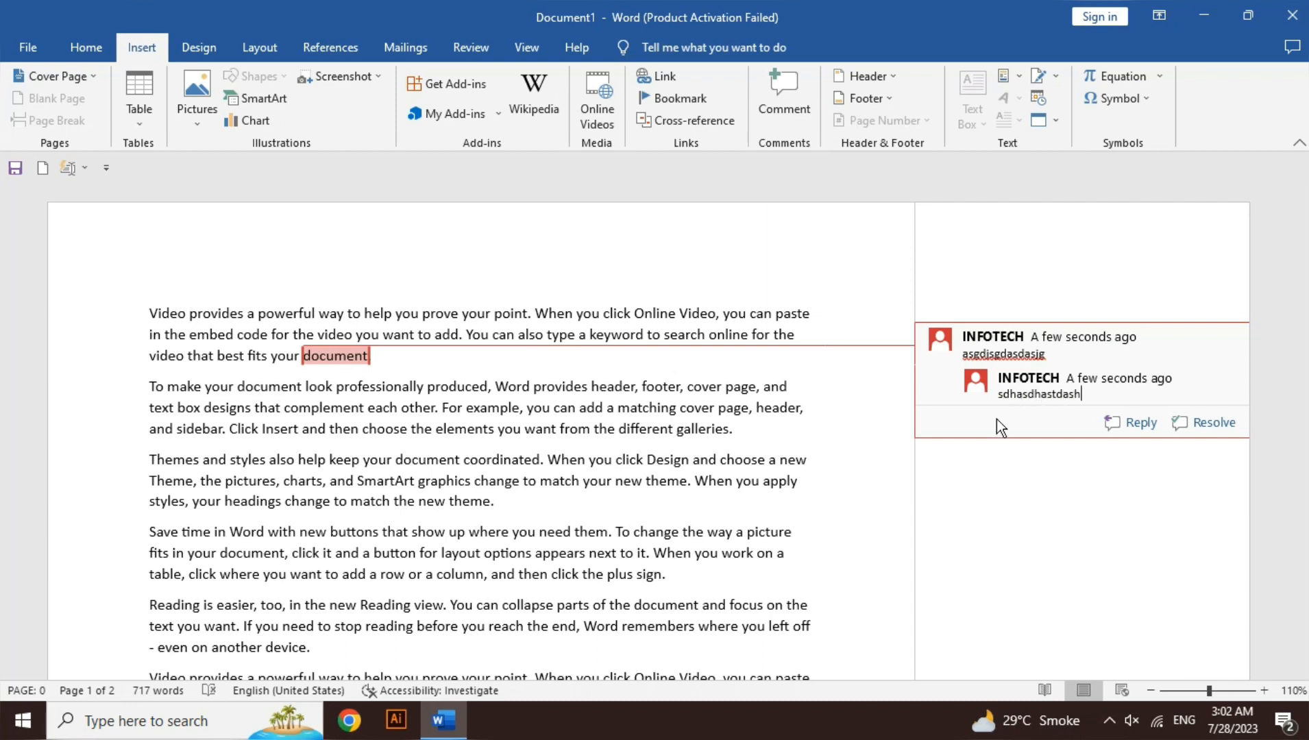
- Add an empty comment to the word "elements" in the second paragraph and view the Review commands for comments
double_click(466, 428)
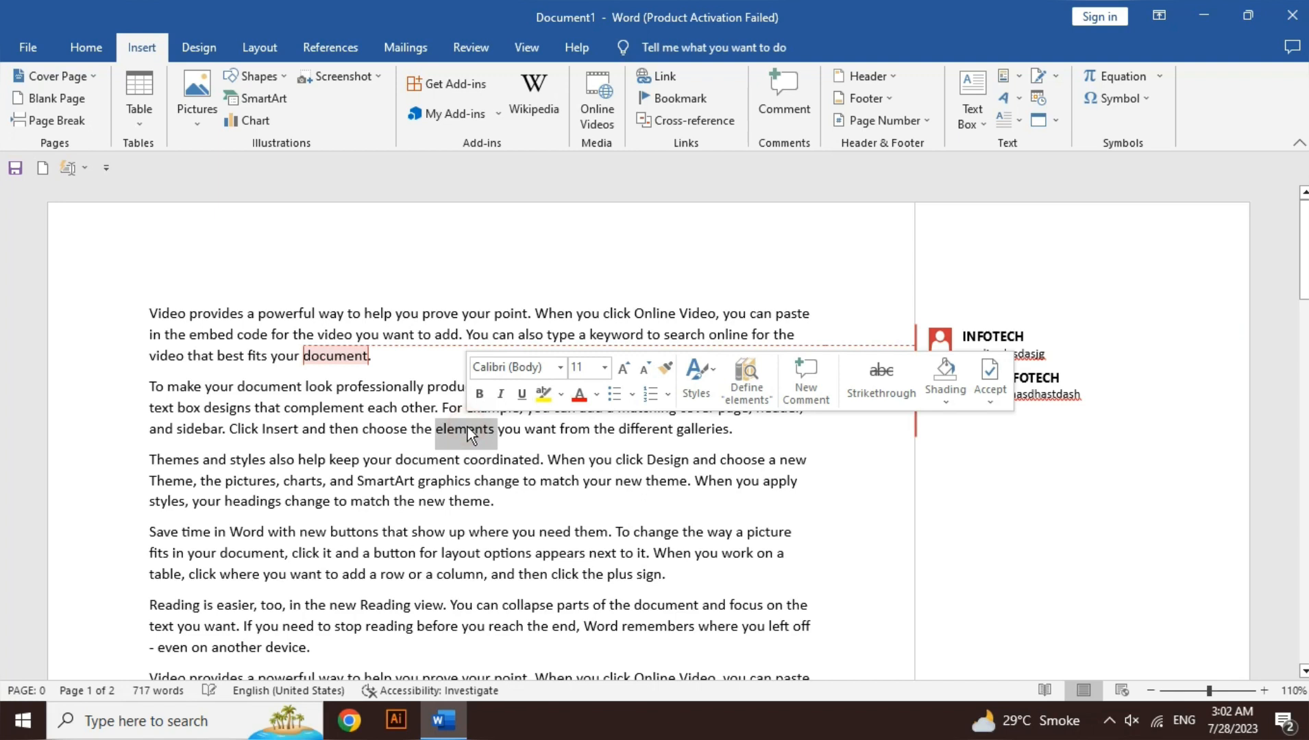
click(785, 104)
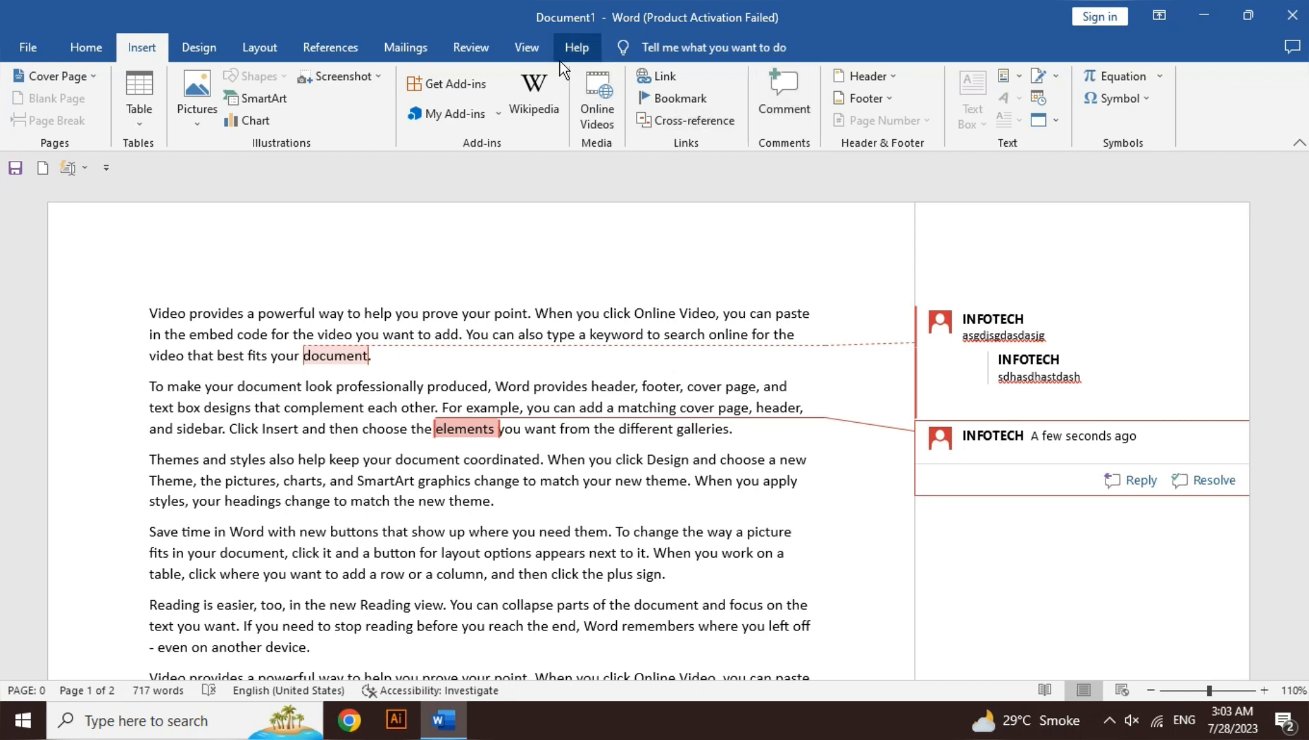
click(535, 50)
click(478, 47)
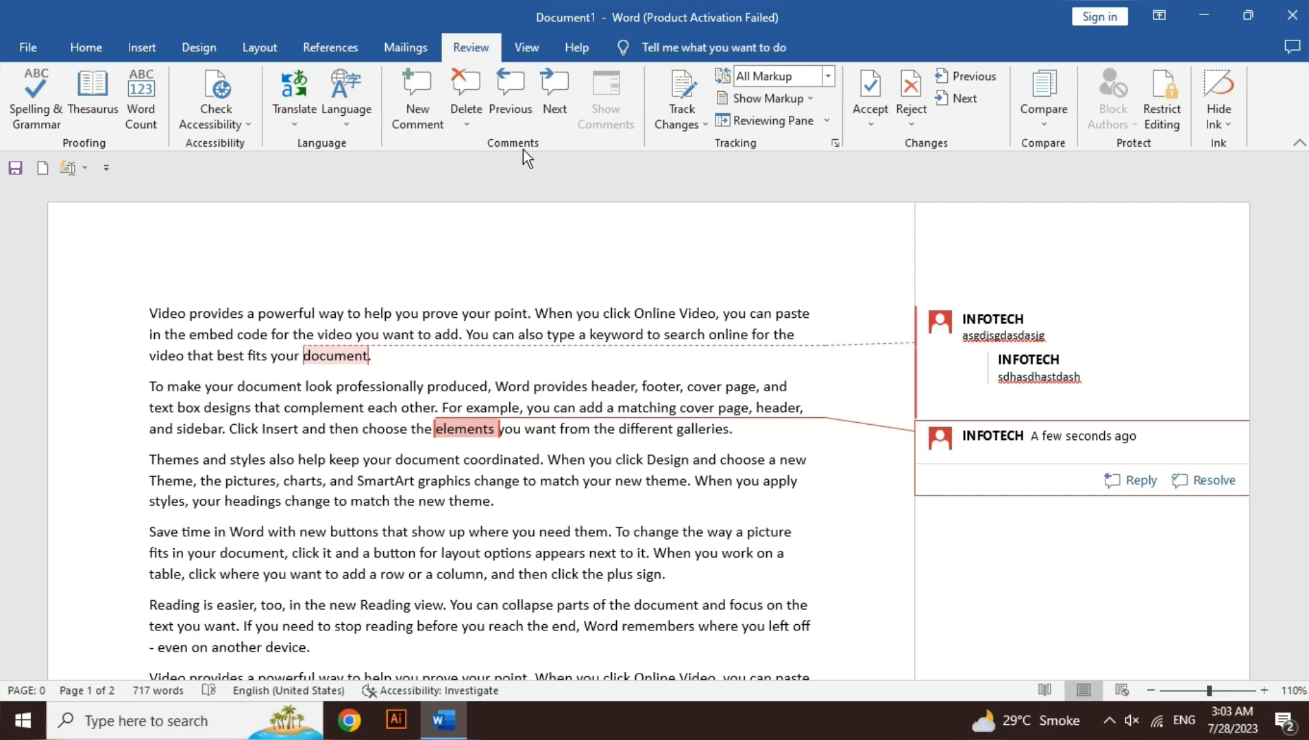
click(151, 53)
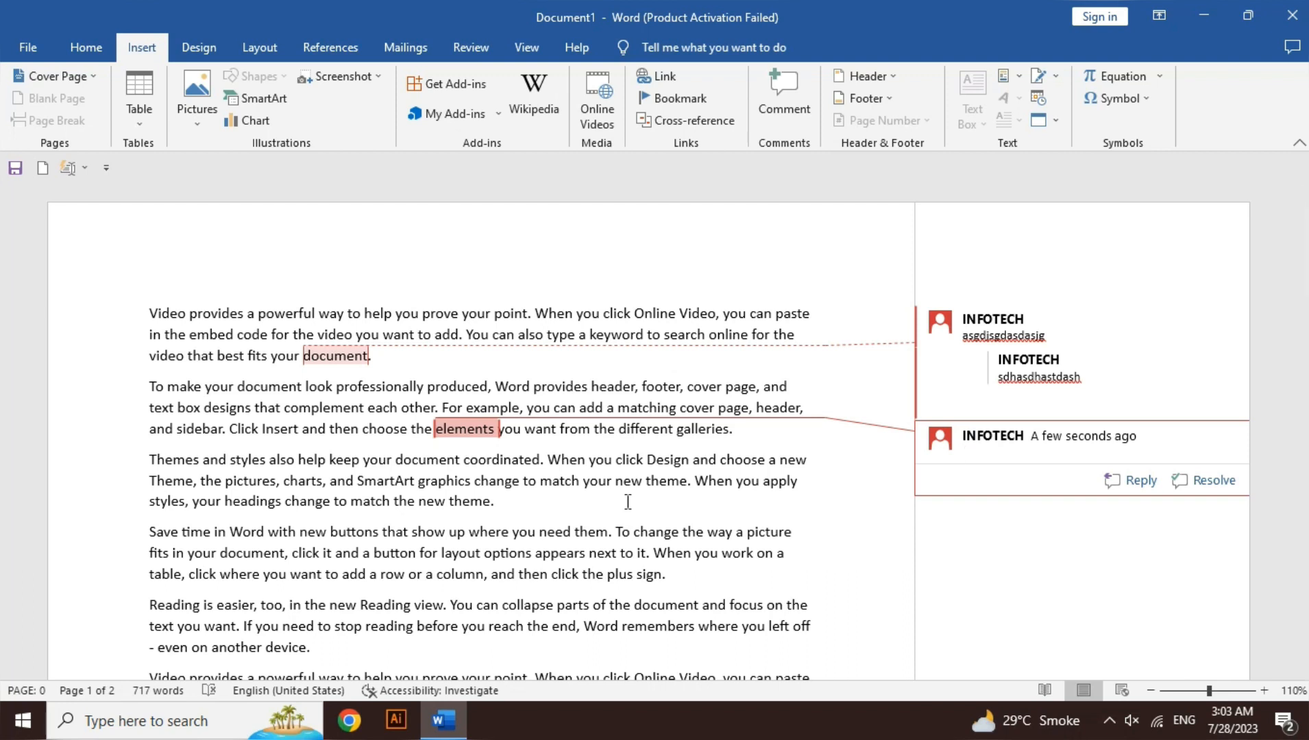
- Undo both comments and the reply, along with the edit made just before them
key(ctrl+z)
key(ctrl+z)
key(ctrl+z)
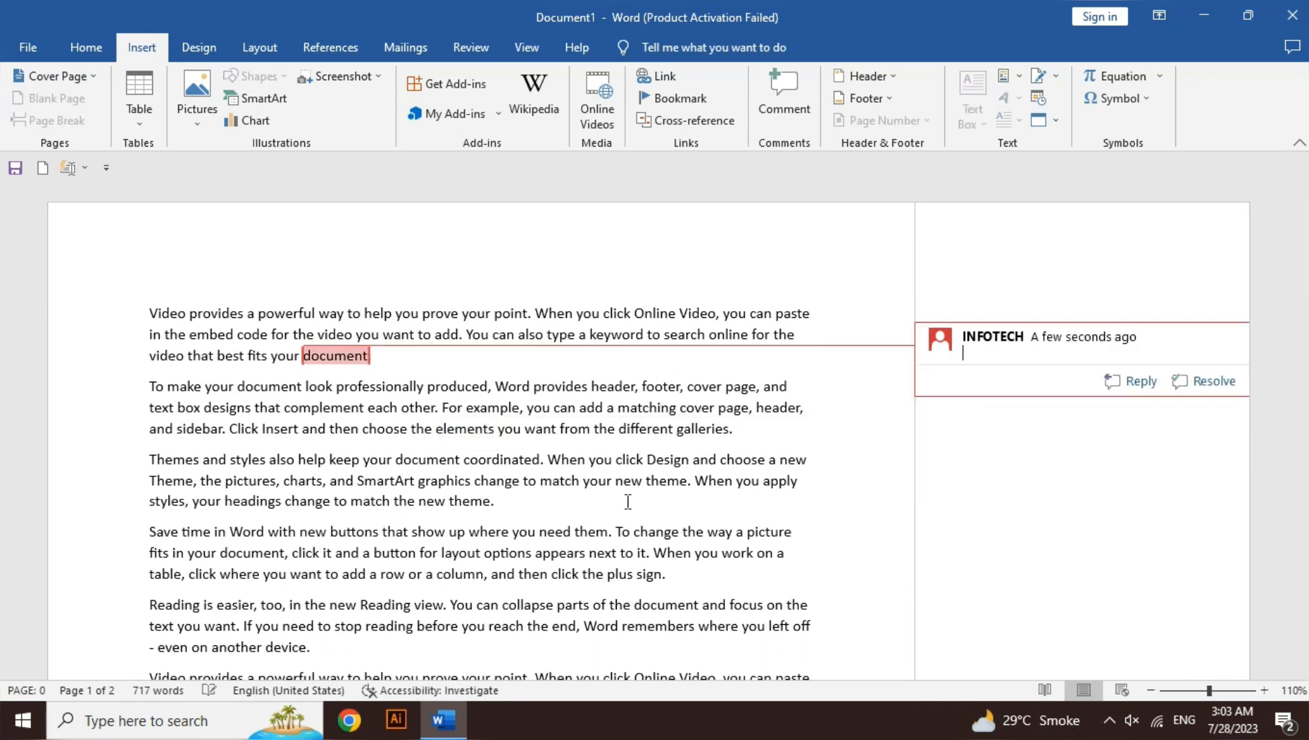
key(ctrl+z)
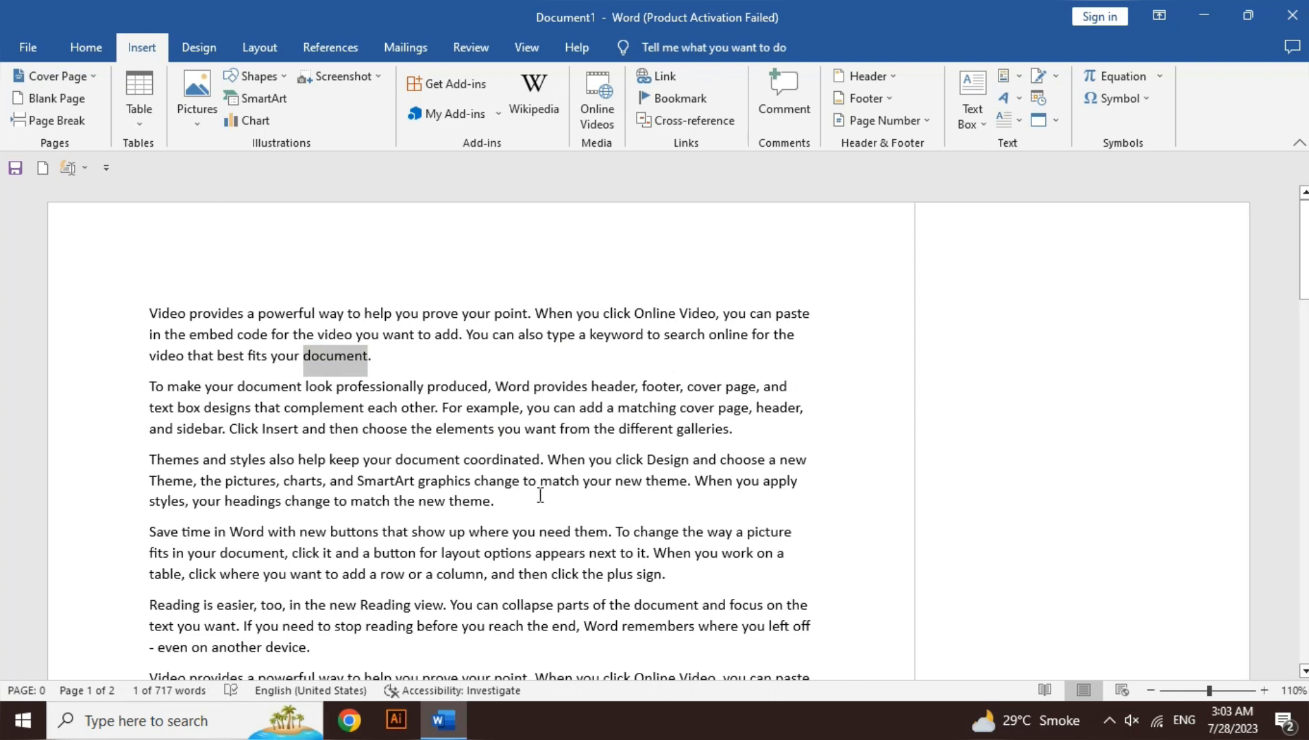
click(502, 499)
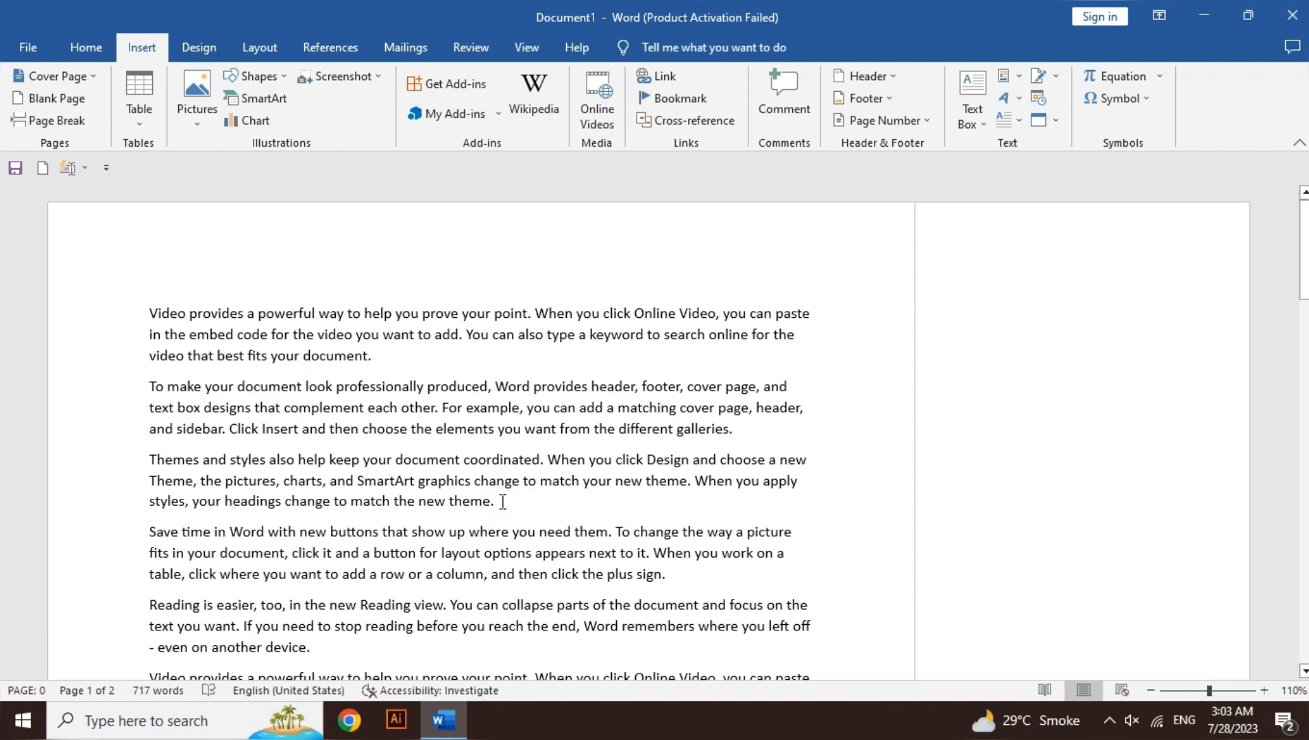
key(ctrl+z)
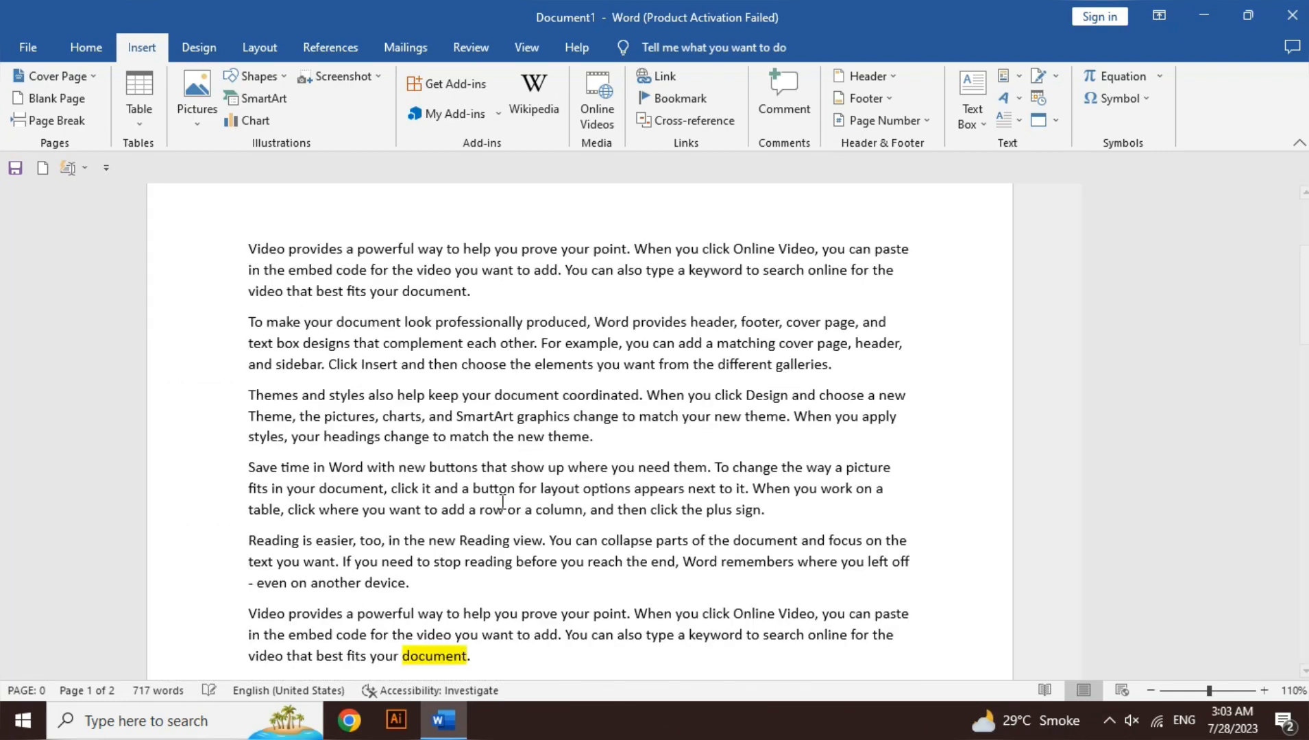